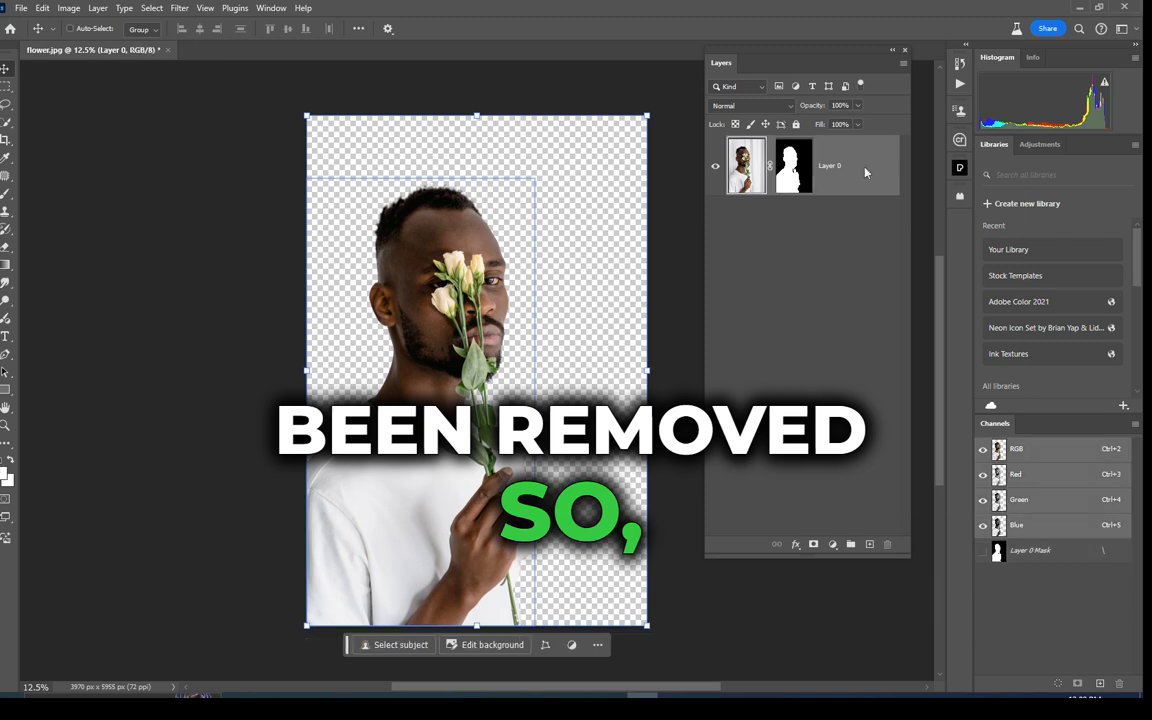
Convert the masked portrait layer to a smart object, then rasterize it into a plain cut-out.
{"action": "right_click", "coordinate": [865, 171]}
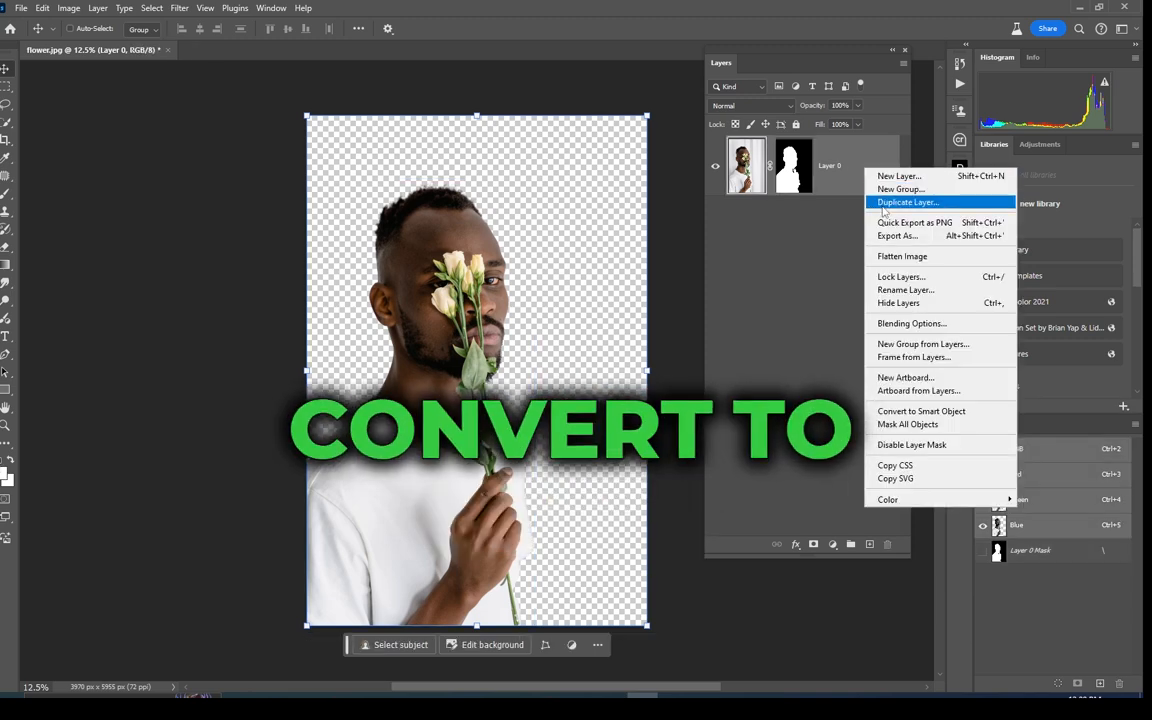
{"action": "left_click", "coordinate": [828, 172]}
{"action": "right_click", "coordinate": [828, 172]}
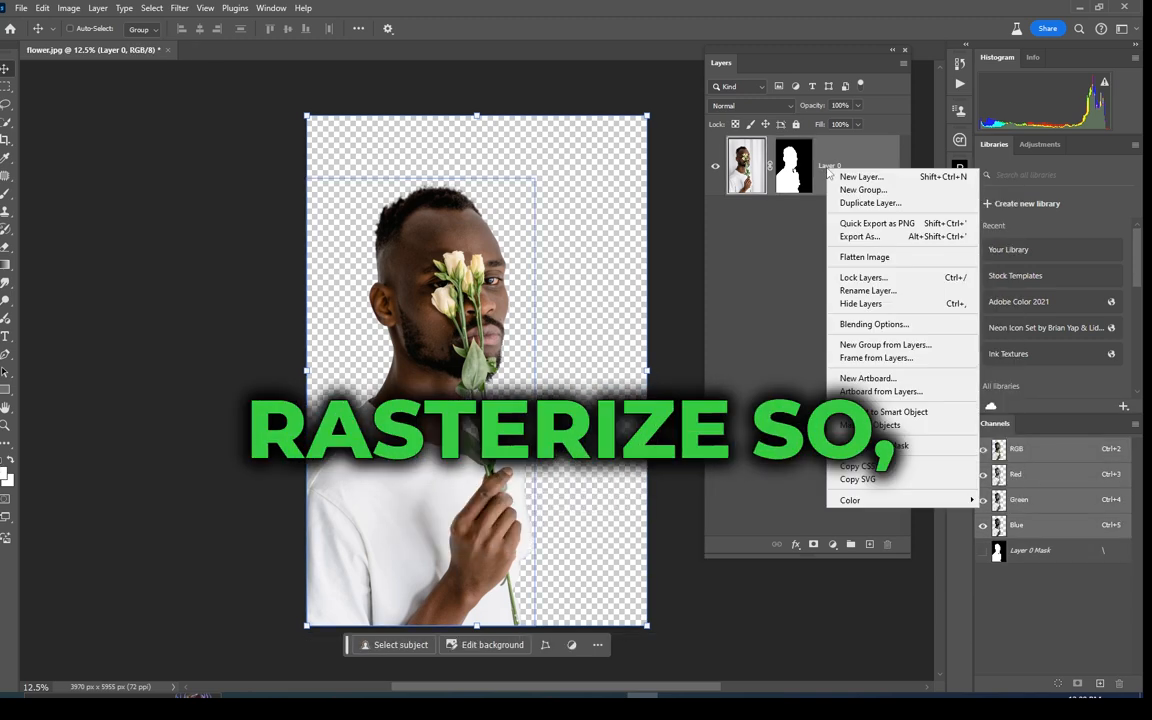
{"action": "left_click", "coordinate": [750, 162]}
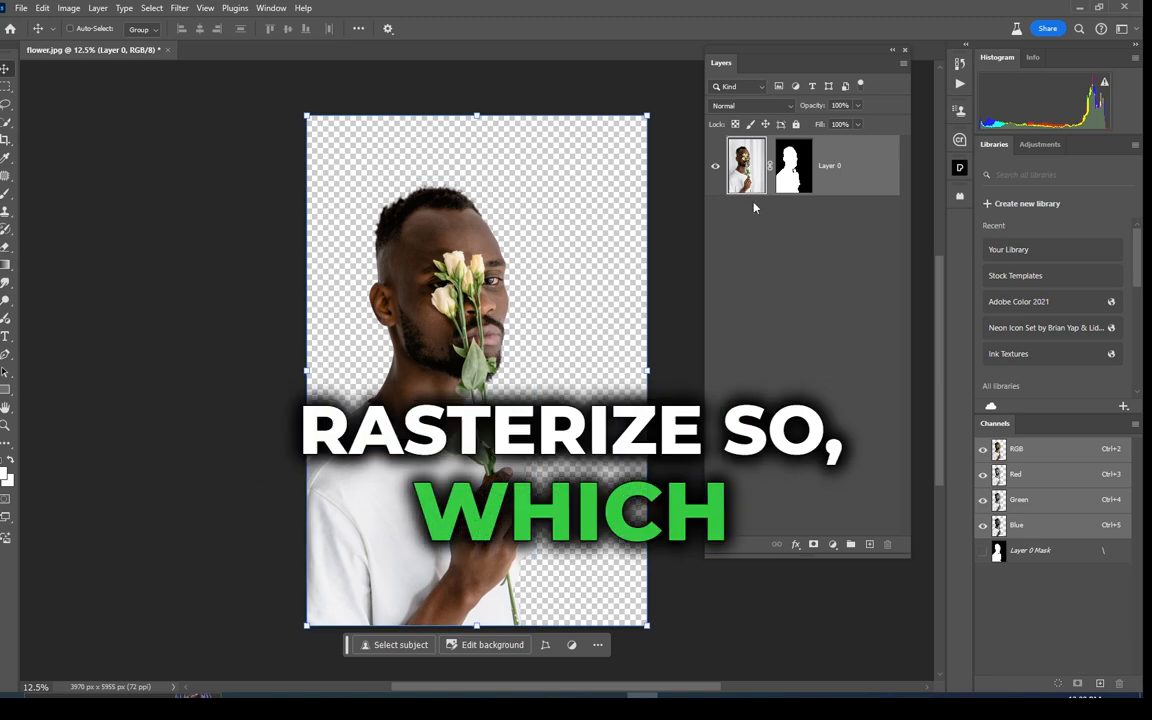
{"action": "left_click", "coordinate": [753, 202]}
{"action": "left_click", "coordinate": [873, 180]}
{"action": "right_click", "coordinate": [873, 180]}
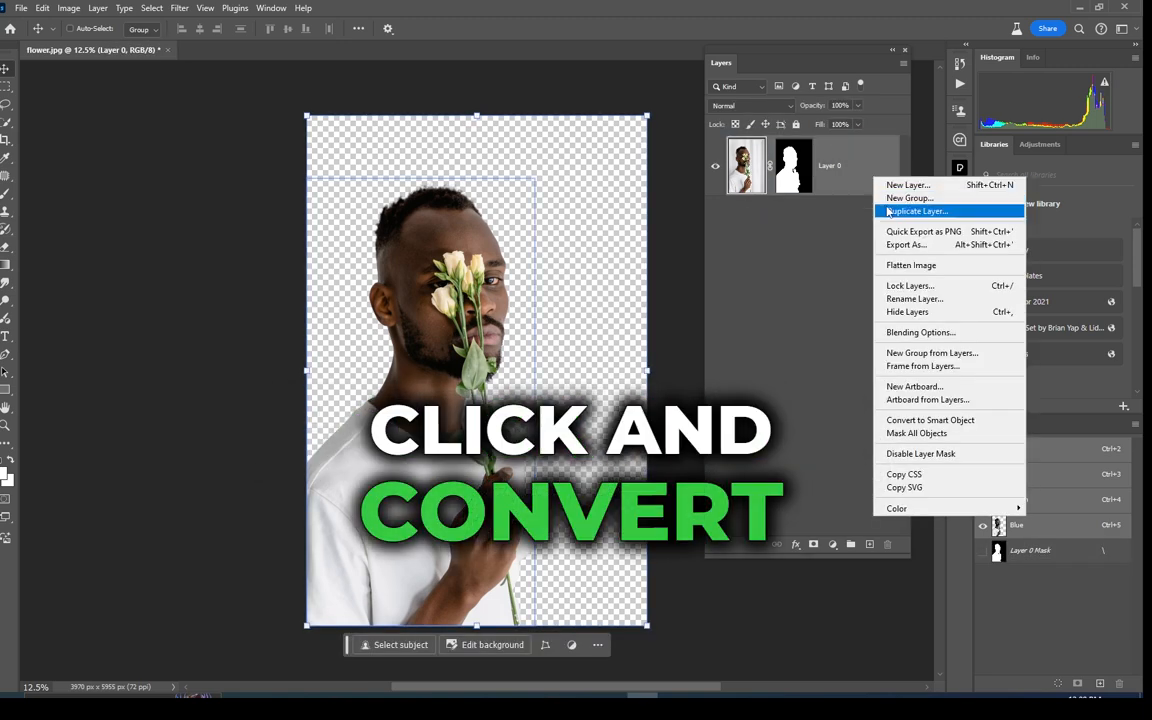
{"action": "left_click", "coordinate": [922, 420]}
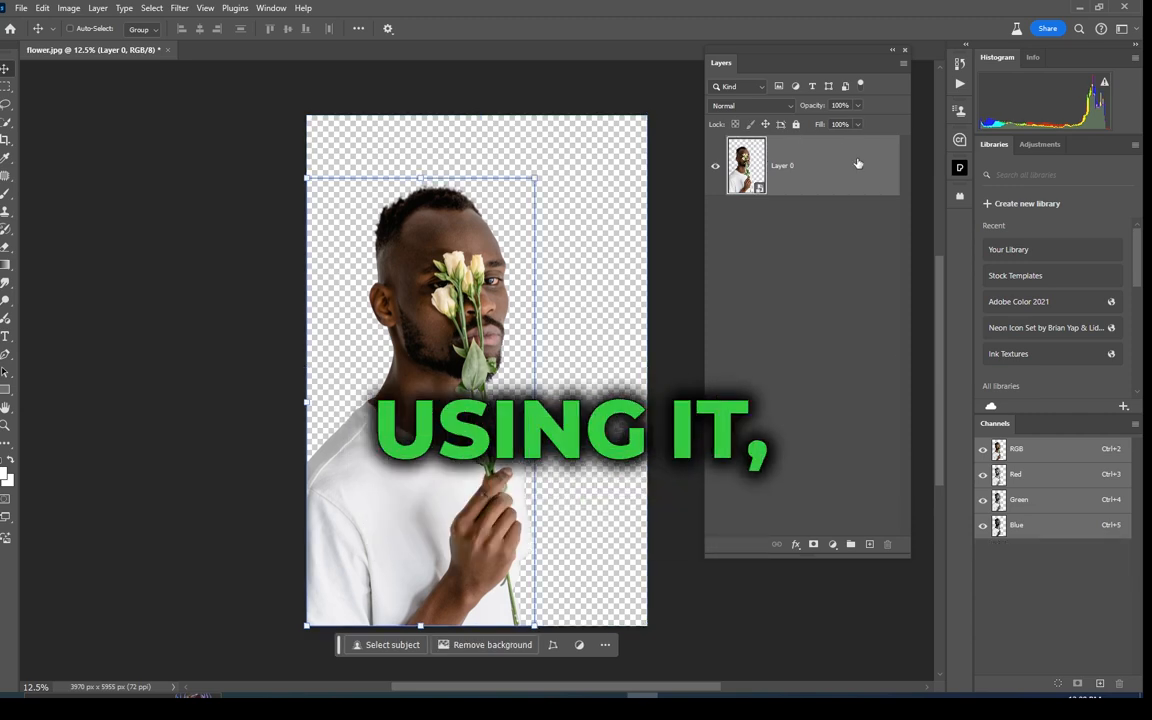
{"action": "right_click", "coordinate": [857, 163]}
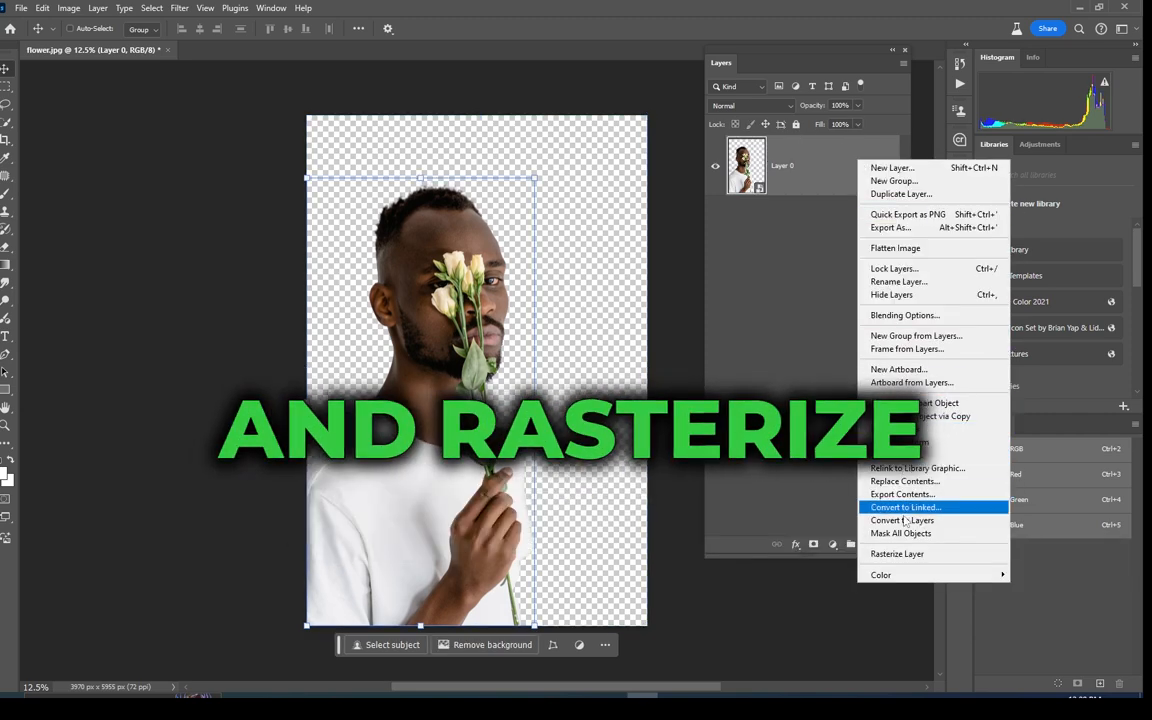
{"action": "left_click", "coordinate": [914, 557]}
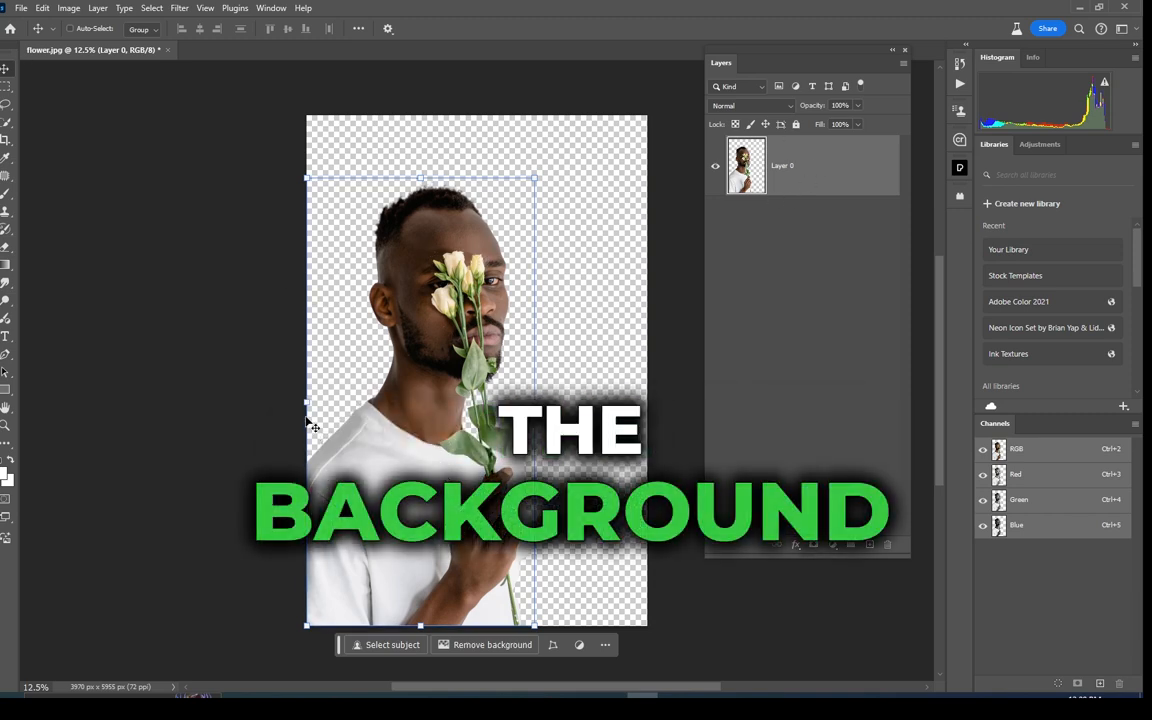
Move the cut-out man to the right of the canvas, scale him to about 112.61%, and apply the transform.
{"action": "left_click_drag", "start_coordinate": [404, 476], "coordinate": [519, 472]}
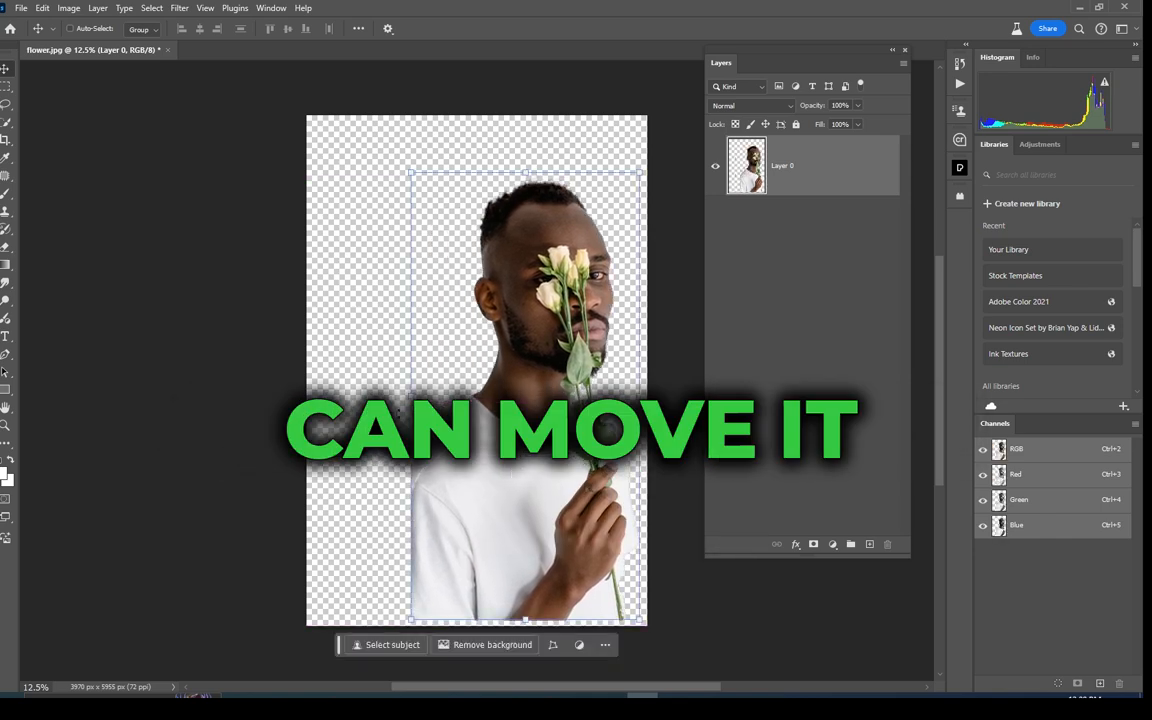
{"action": "left_click_drag", "start_coordinate": [411, 398], "coordinate": [383, 400]}
{"action": "mouse_move", "coordinate": [552, 484]}
{"action": "left_mouse_down"}
{"action": "mouse_move", "coordinate": [528, 486]}
{"action": "mouse_move", "coordinate": [569, 487]}
{"action": "mouse_move", "coordinate": [541, 487]}
{"action": "left_mouse_up"}
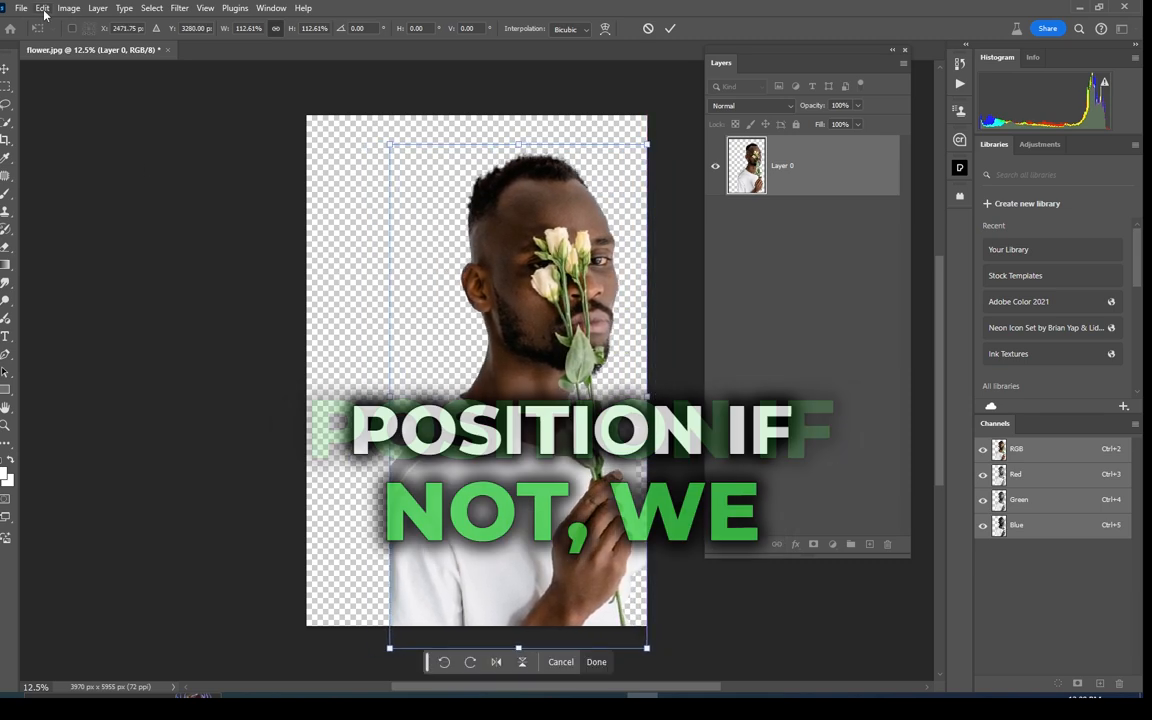
{"action": "left_click", "coordinate": [21, 8]}
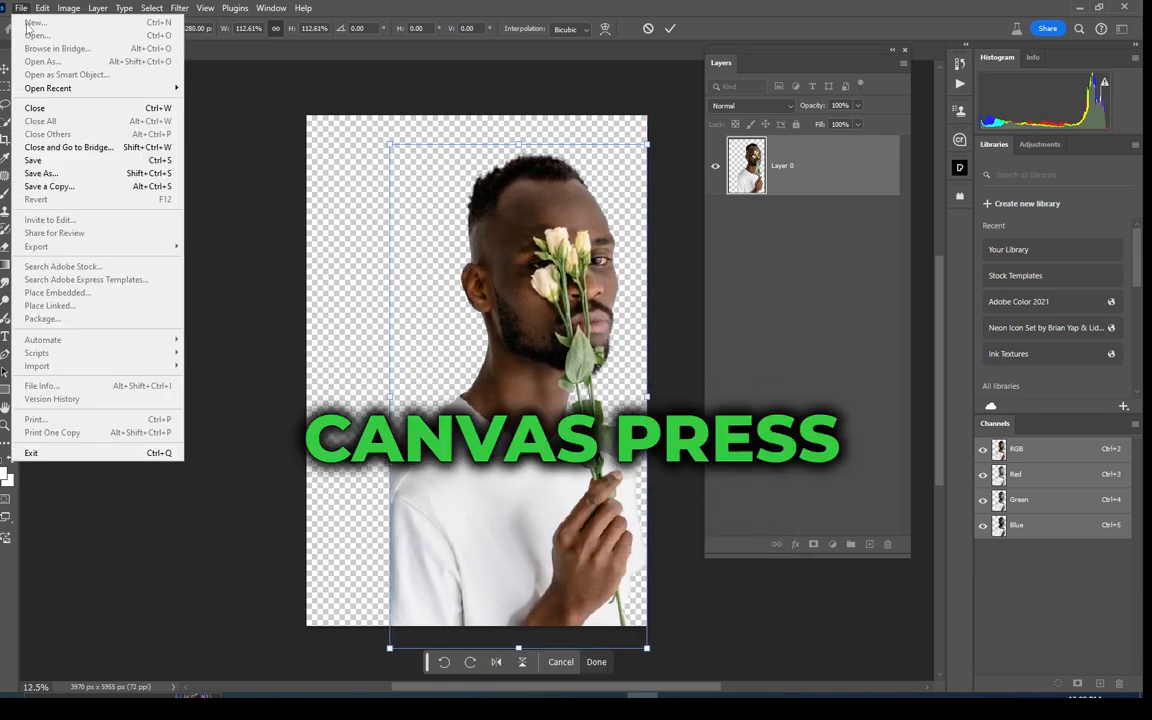
{"action": "left_click", "coordinate": [322, 126]}
{"action": "key", "text": "Return"}
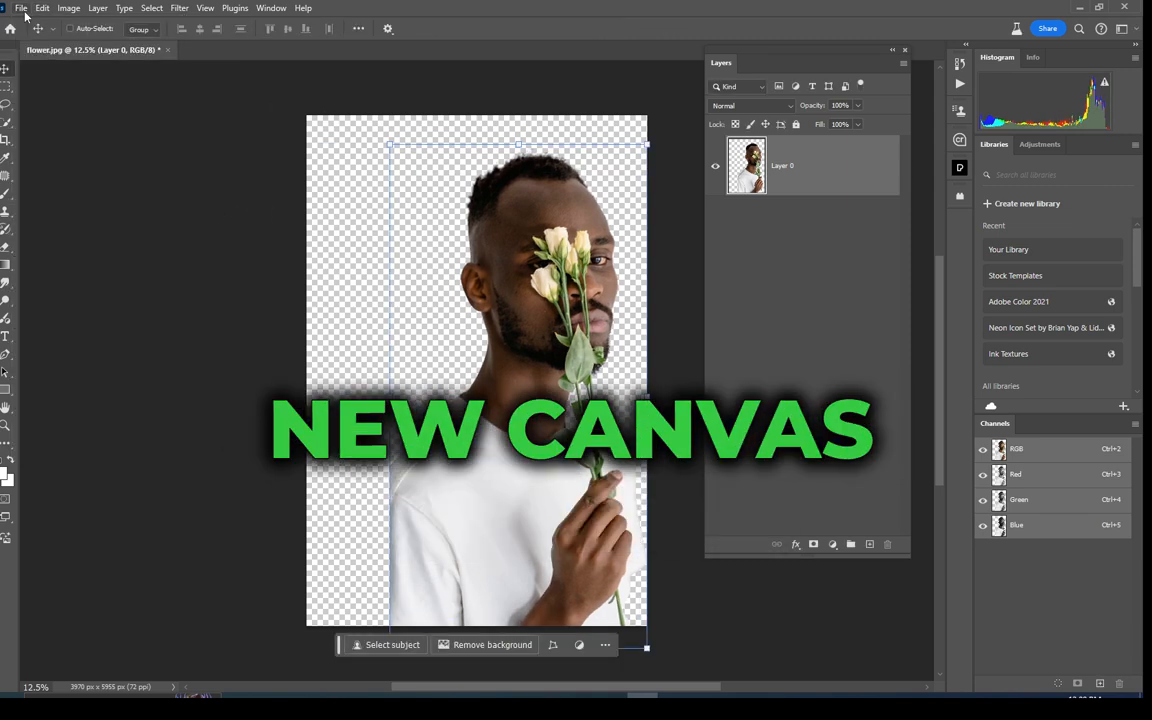
Create a new document from the recent Default Photoshop Size preset, 7 x 5 in at 300 ppi.
{"action": "left_click", "coordinate": [21, 8]}
{"action": "left_click", "coordinate": [32, 21]}
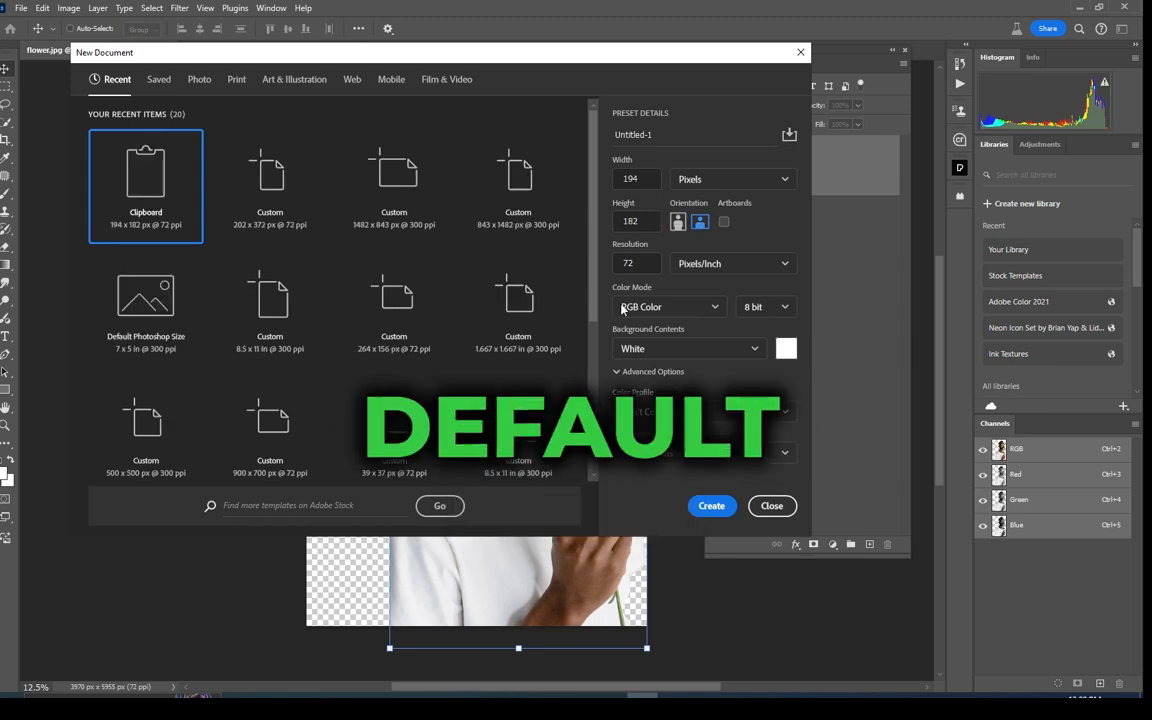
{"action": "left_click", "coordinate": [145, 300]}
{"action": "left_click", "coordinate": [711, 505]}
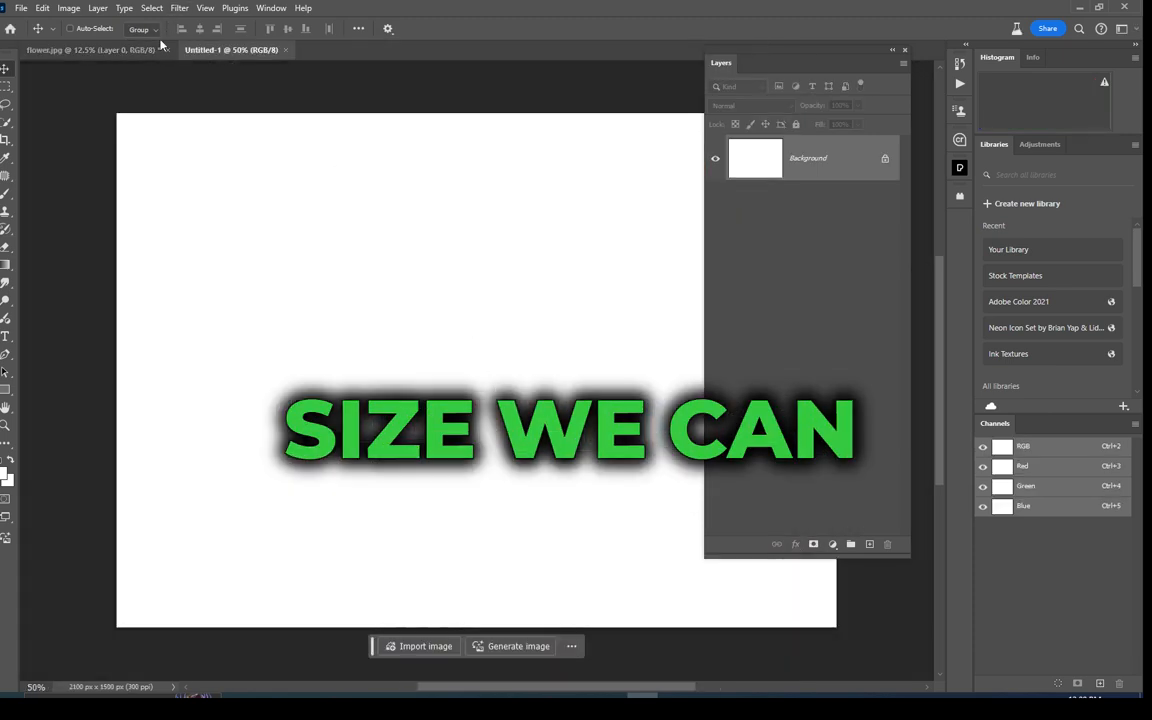
Float the flower.jpg window, copy the cut-out man into the new document, and minimize the flower.jpg window.
{"action": "left_click_drag", "start_coordinate": [125, 50], "coordinate": [450, 106]}
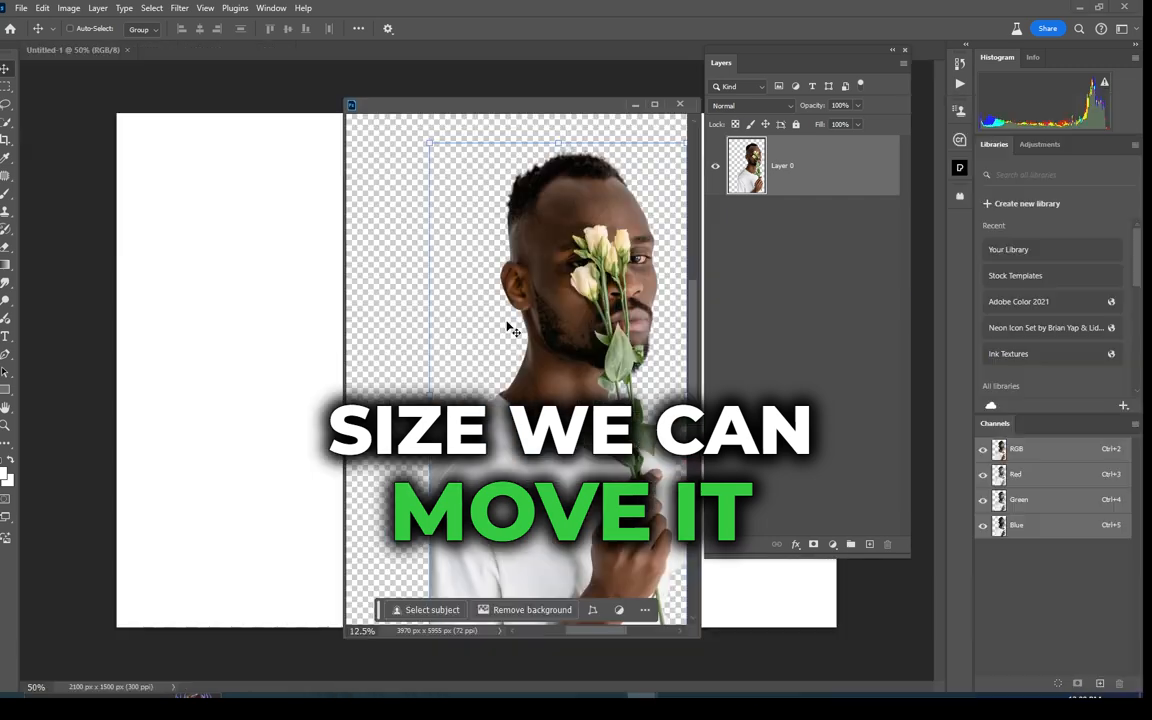
{"action": "left_click_drag", "start_coordinate": [655, 300], "coordinate": [308, 407]}
{"action": "left_click", "coordinate": [640, 105]}
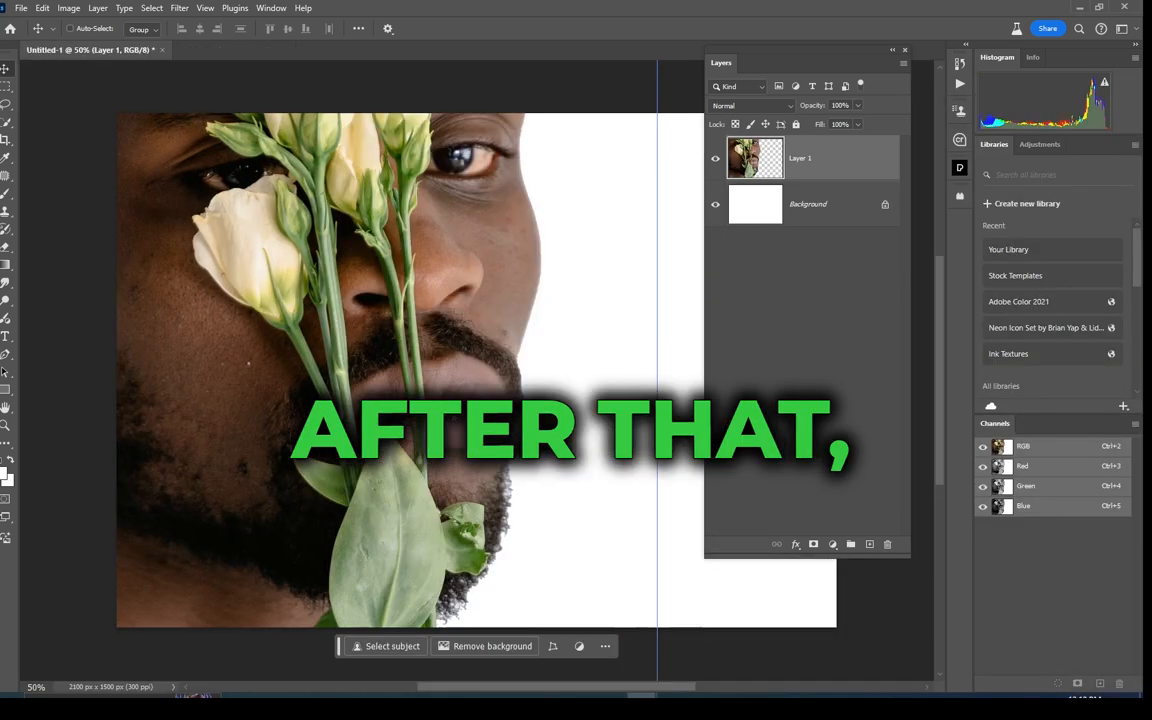
Scale the oversized portrait down to about 28% width and 26% height, placing it in the canvas's right half.
{"action": "key", "text": "ctrl+t"}
{"action": "key", "text": "ctrl+minus"}
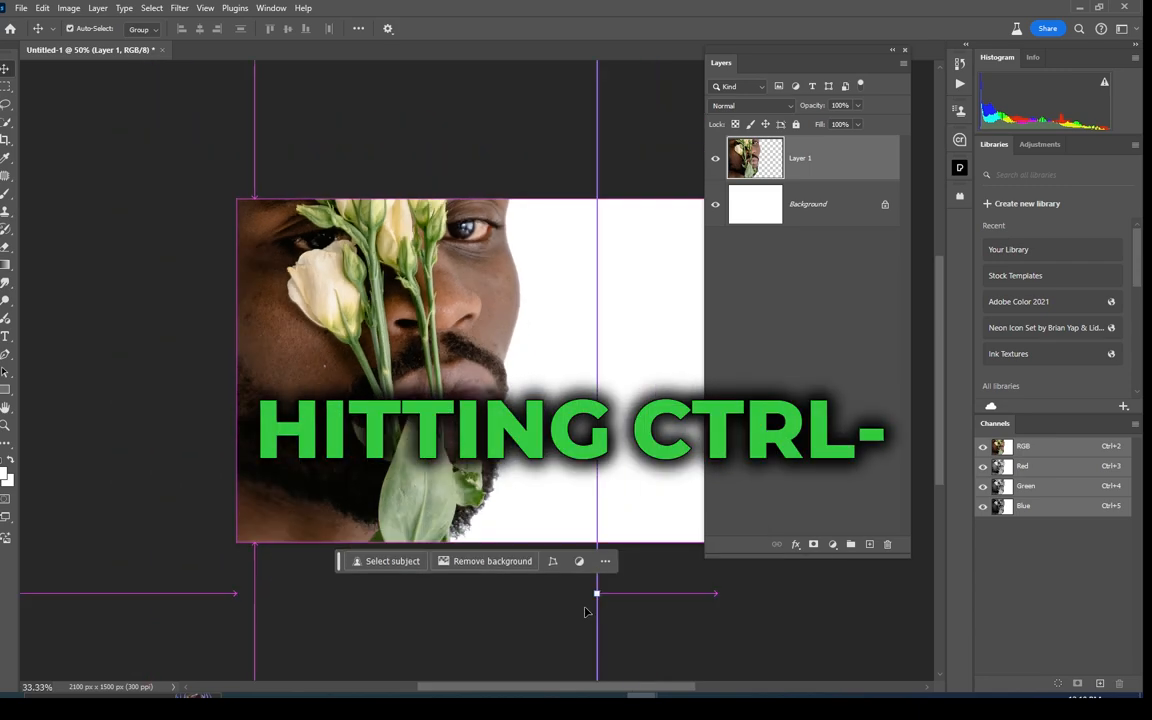
{"action": "key", "text": "ctrl+minus"}
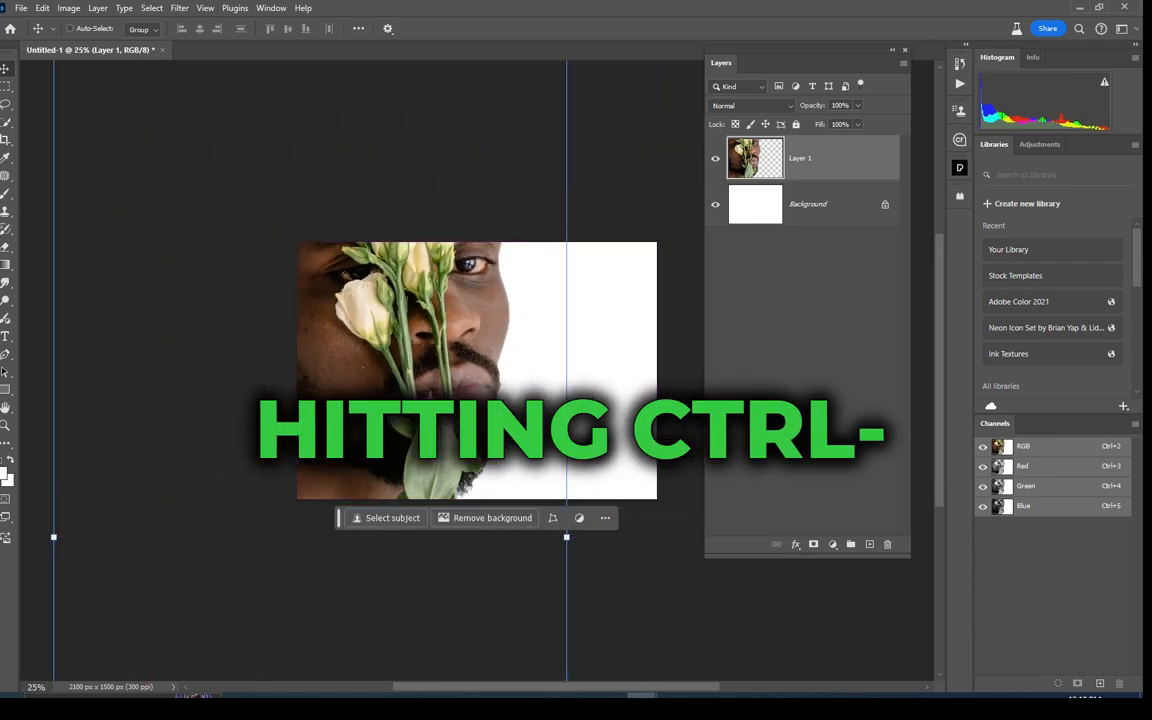
{"action": "key", "text": "ctrl+minus"}
{"action": "scroll", "coordinate": [529, 497], "scroll_direction": "down", "scroll_amount": 3}
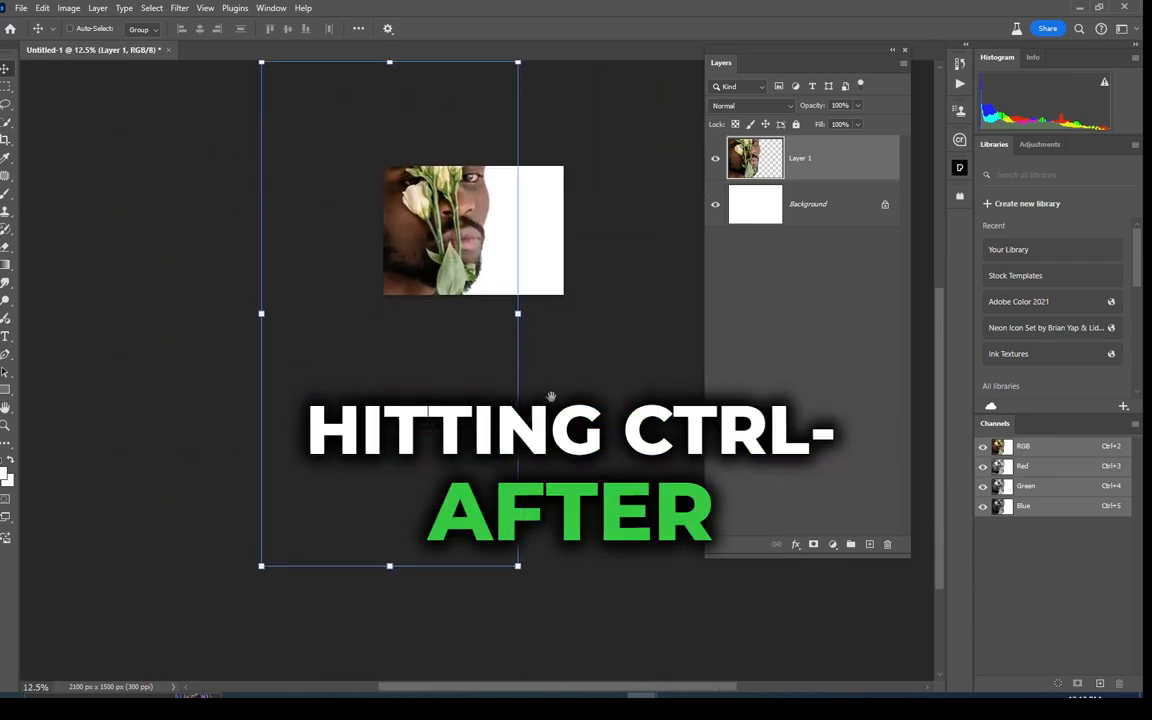
{"action": "left_click_drag", "start_coordinate": [518, 564], "coordinate": [435, 440]}
{"action": "left_click_drag", "start_coordinate": [419, 293], "coordinate": [516, 234]}
{"action": "left_click_drag", "start_coordinate": [517, 399], "coordinate": [511, 342]}
{"action": "mouse_move", "coordinate": [489, 285]}
{"action": "left_mouse_down"}
{"action": "mouse_move", "coordinate": [524, 268]}
{"action": "mouse_move", "coordinate": [505, 268]}
{"action": "left_mouse_up"}
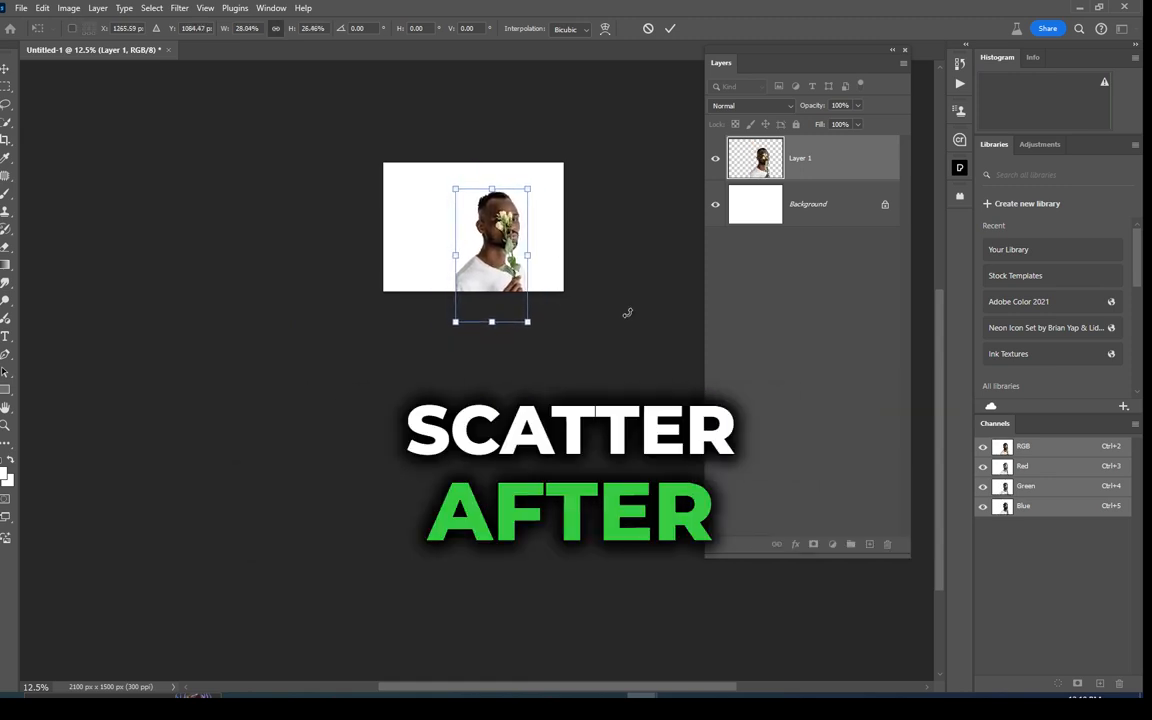
Shift the portrait slightly up and right to about X 1321 px, Y 968 px, apply the transform and deselect the layer.
{"action": "key", "text": "ctrl+plus"}
{"action": "key", "text": "ctrl+plus"}
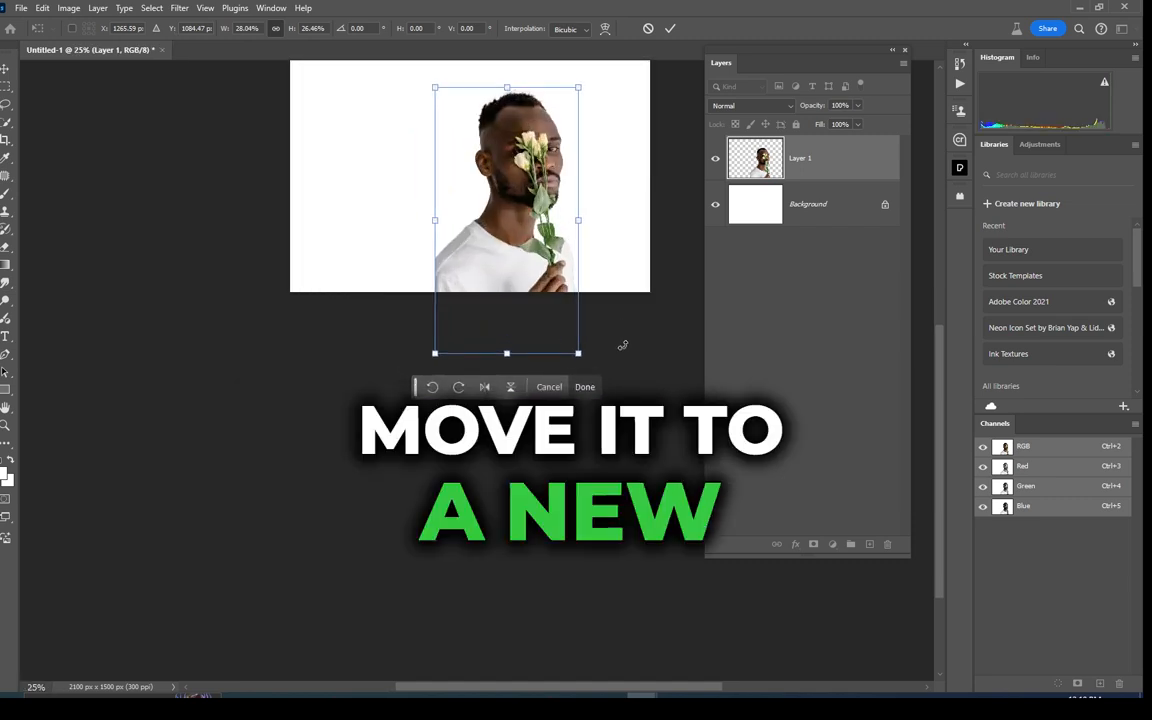
{"action": "left_click_drag", "start_coordinate": [584, 475], "coordinate": [581, 496]}
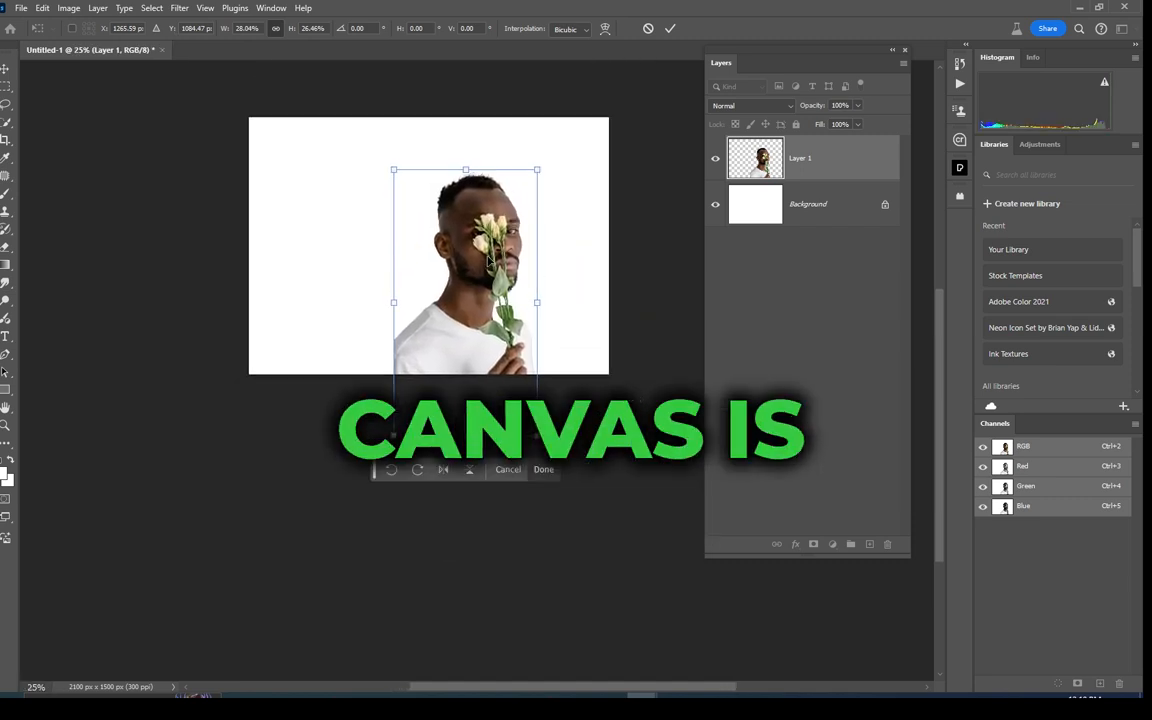
{"action": "left_click_drag", "start_coordinate": [487, 260], "coordinate": [497, 240]}
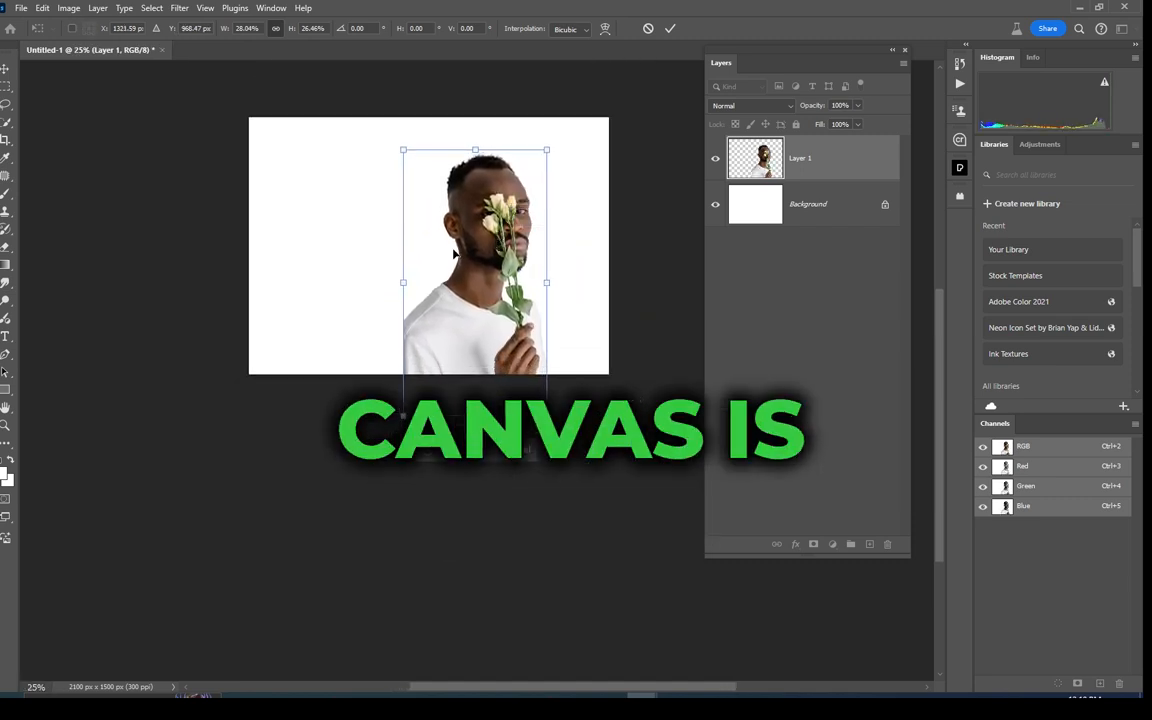
{"action": "key", "text": "Return"}
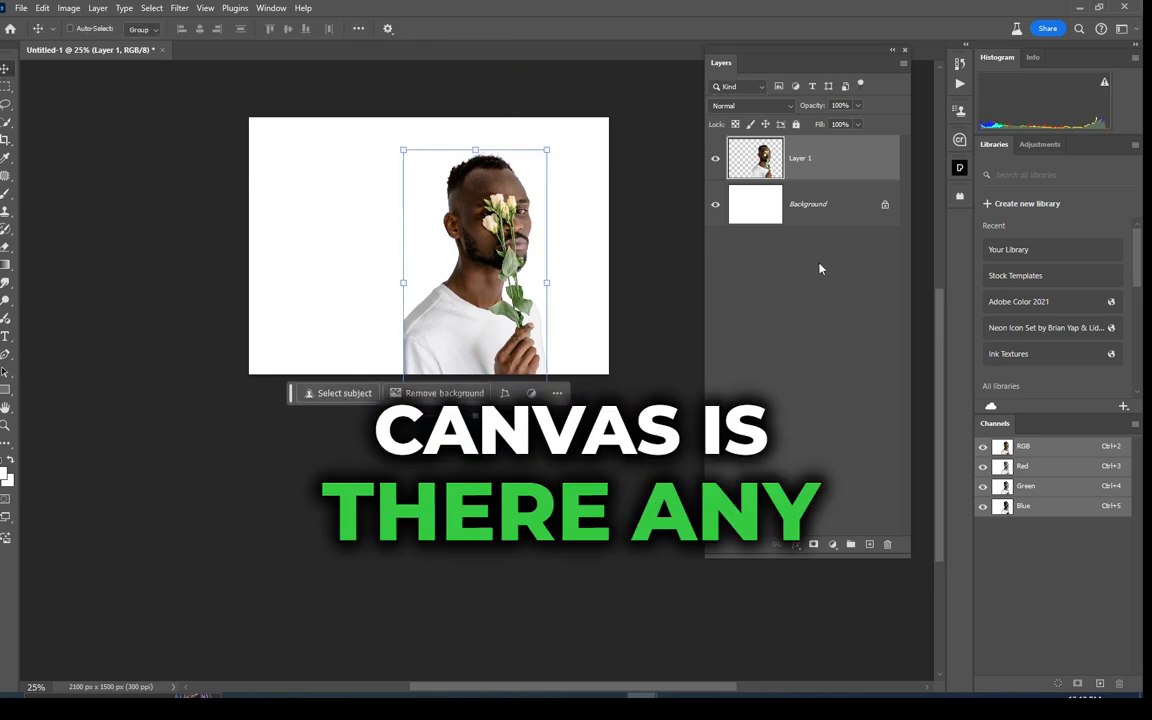
{"action": "left_click", "coordinate": [820, 265]}
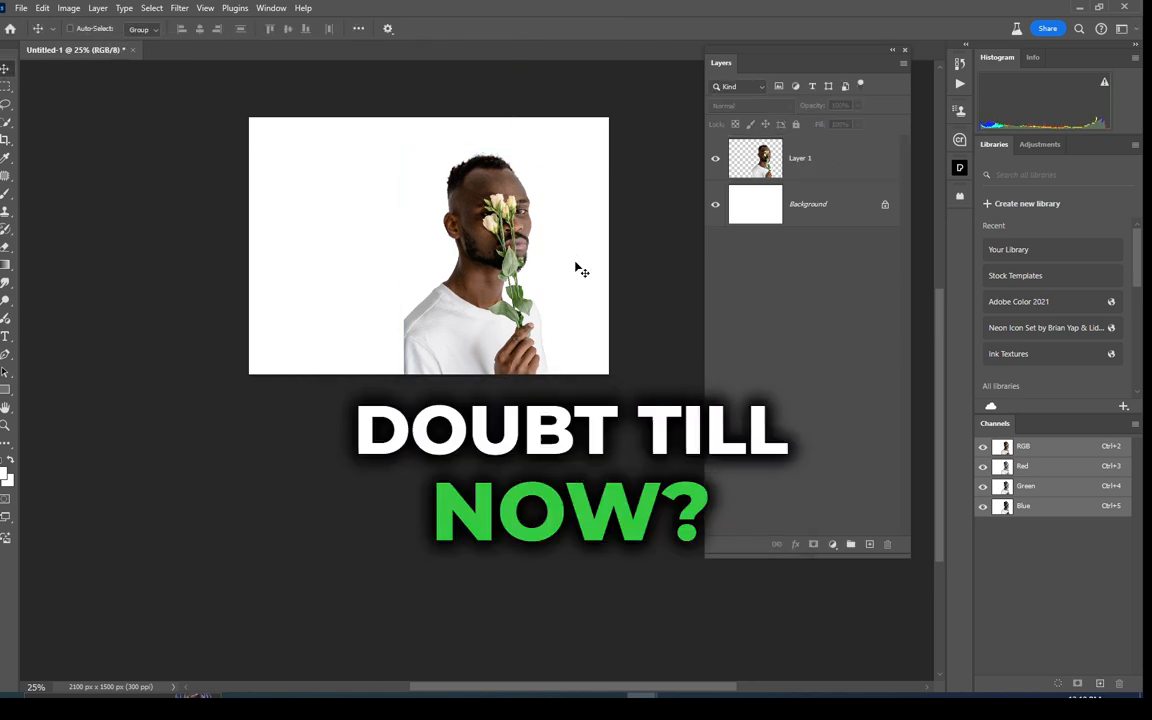
{"action": "left_click", "coordinate": [522, 281]}
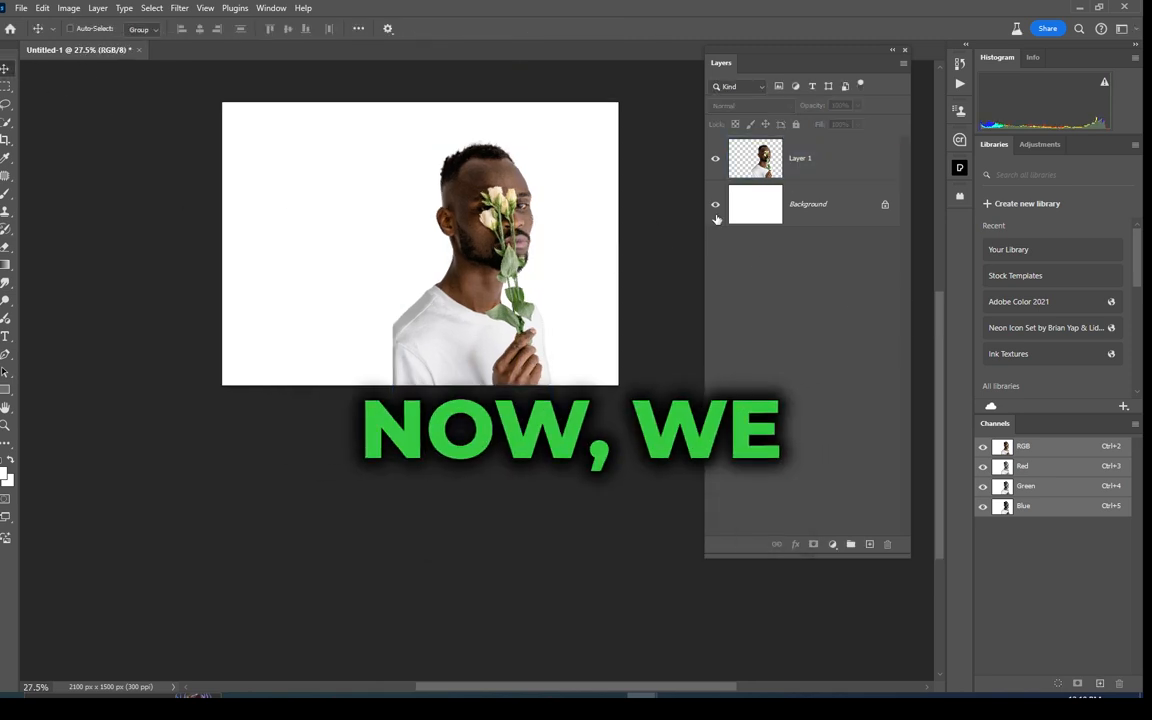
Rename the portrait layer as ORGINAL_LIQUFY.
{"action": "left_click", "coordinate": [745, 160]}
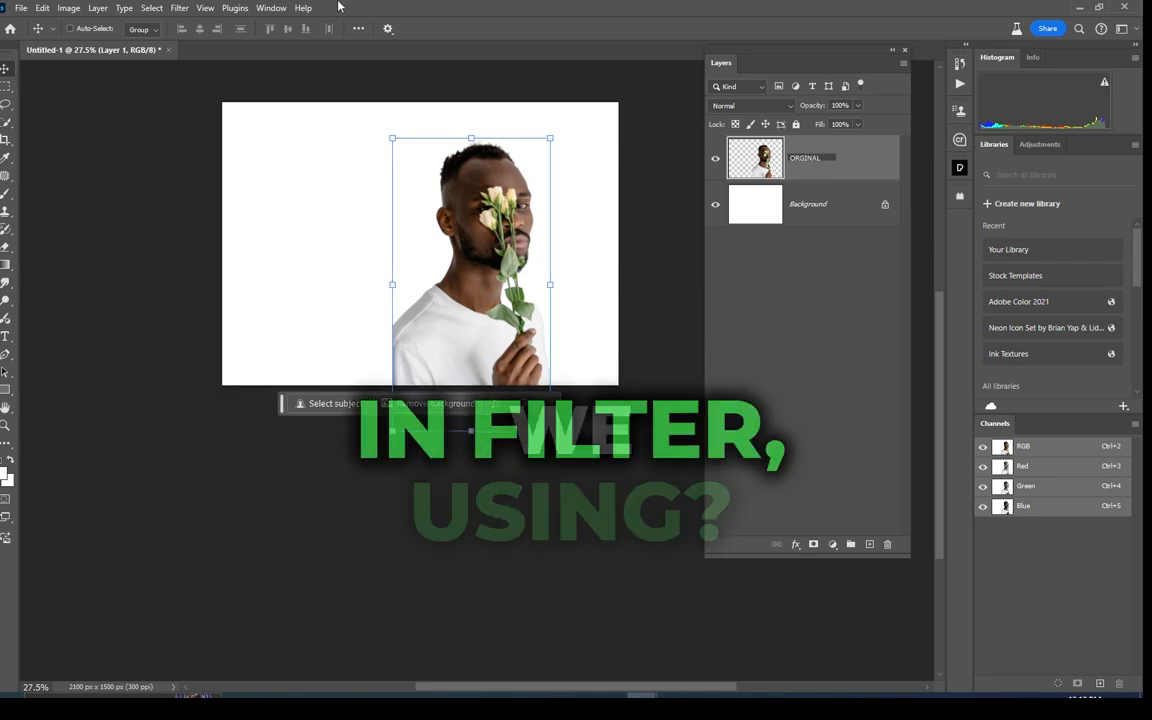
{"action": "left_click", "coordinate": [179, 8]}
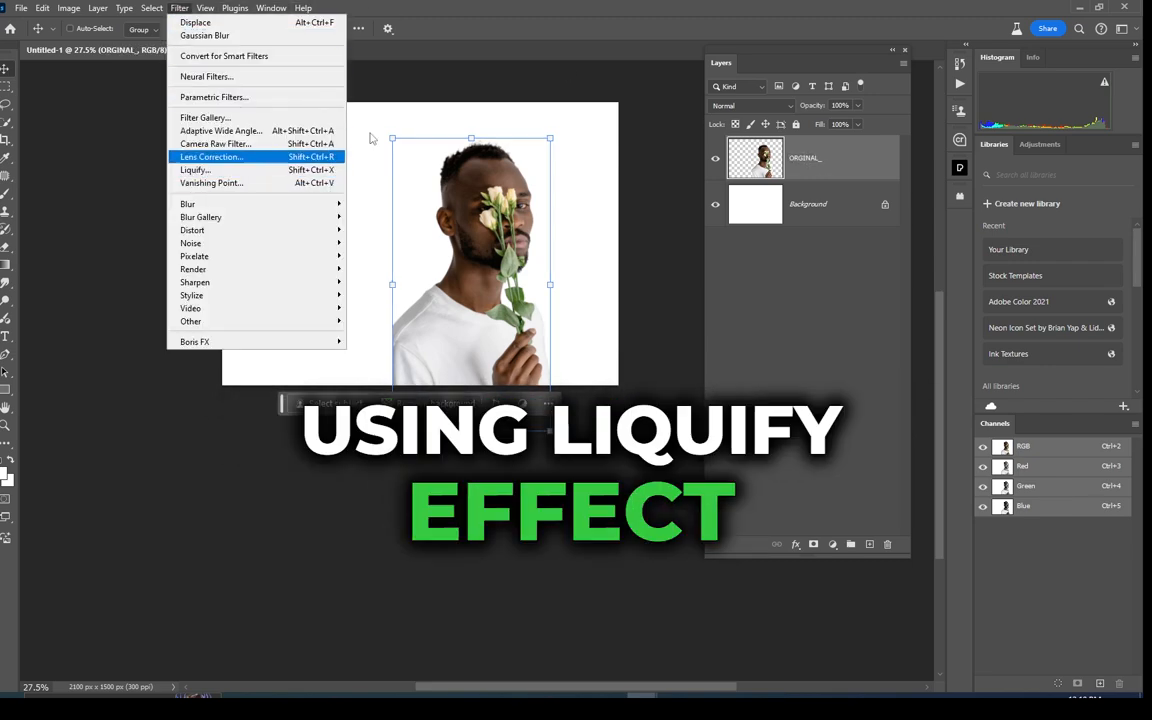
{"action": "left_click", "coordinate": [812, 152]}
{"action": "double_click", "coordinate": [806, 157]}
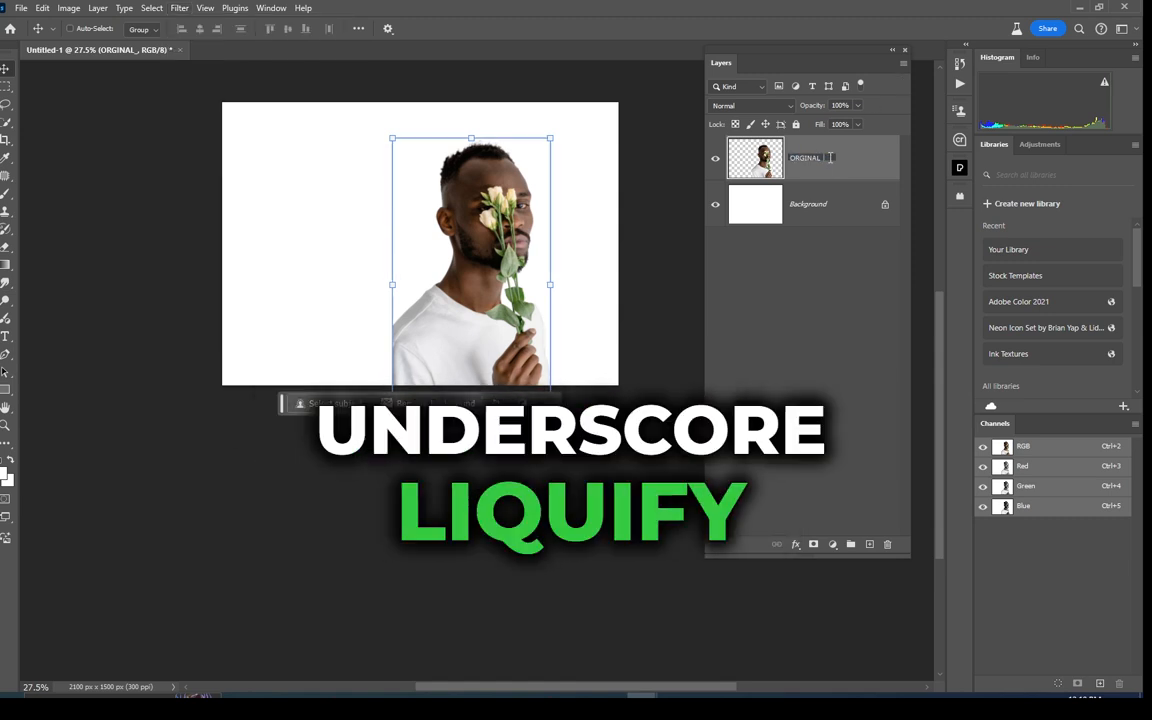
{"action": "type", "text": "LIQUIFY"}
{"action": "left_click", "coordinate": [806, 208]}
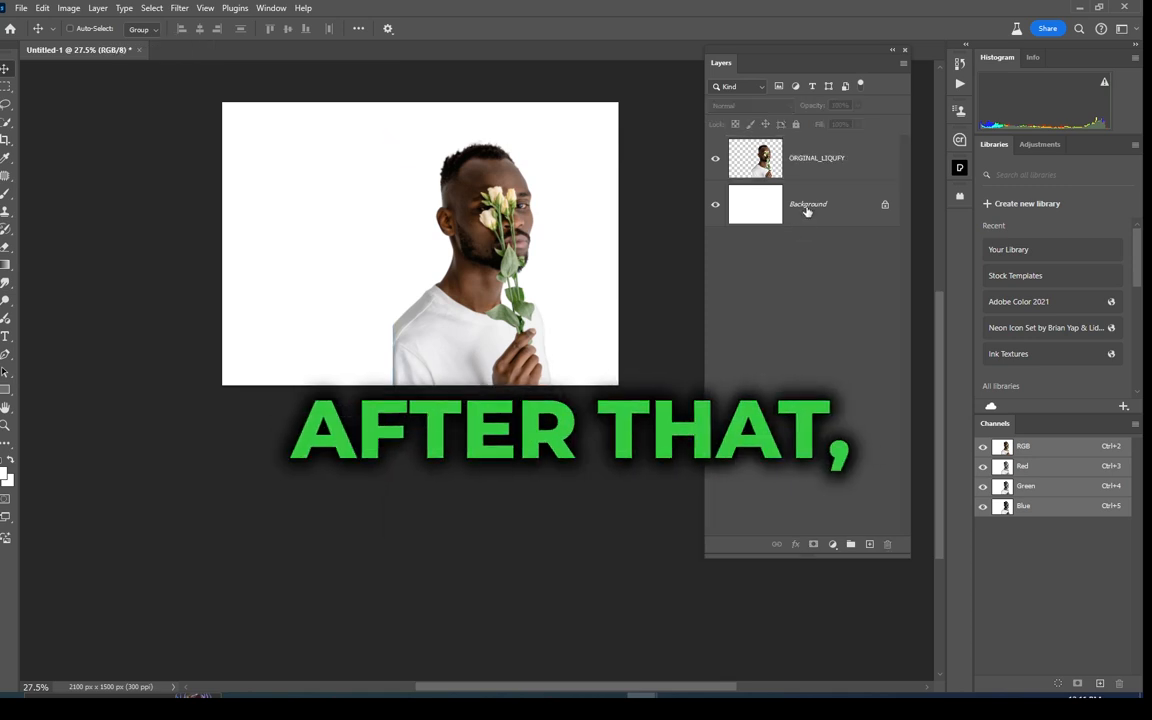
Duplicate the ORGINAL_LIQUFY layer and rename the copy as ORGINAL_SCATTER.
{"action": "left_click", "coordinate": [826, 160]}
{"action": "left_click_drag", "start_coordinate": [711, 60], "coordinate": [677, 59]}
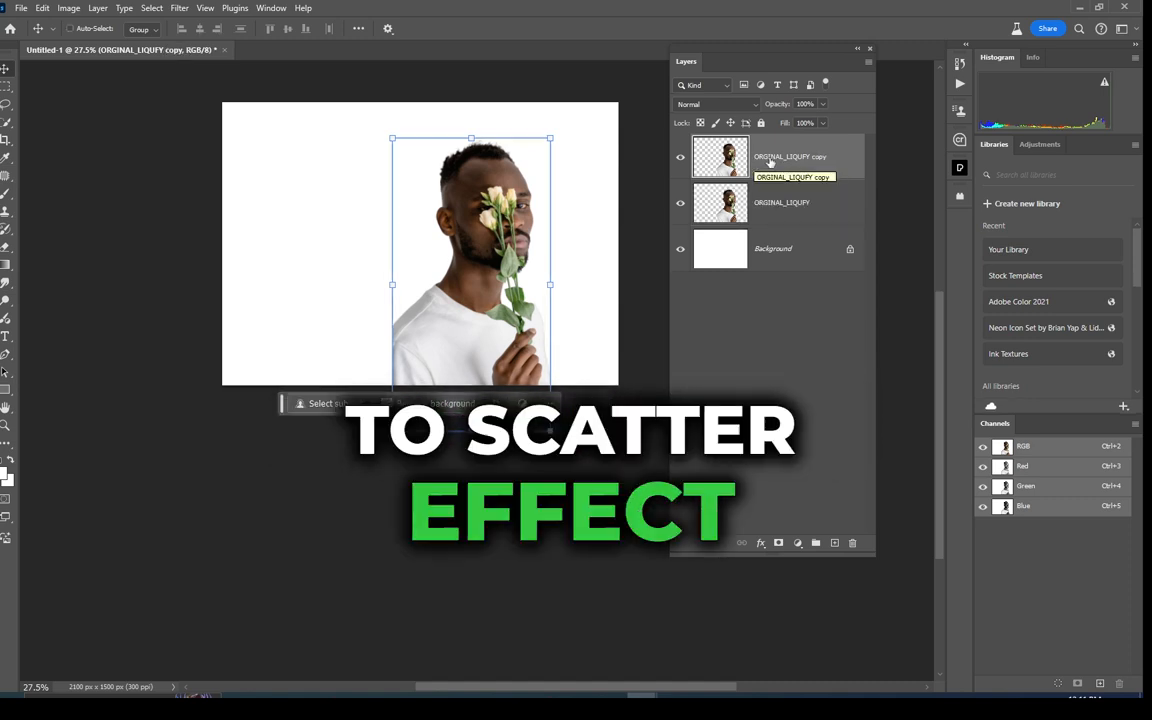
{"action": "double_click", "coordinate": [780, 157]}
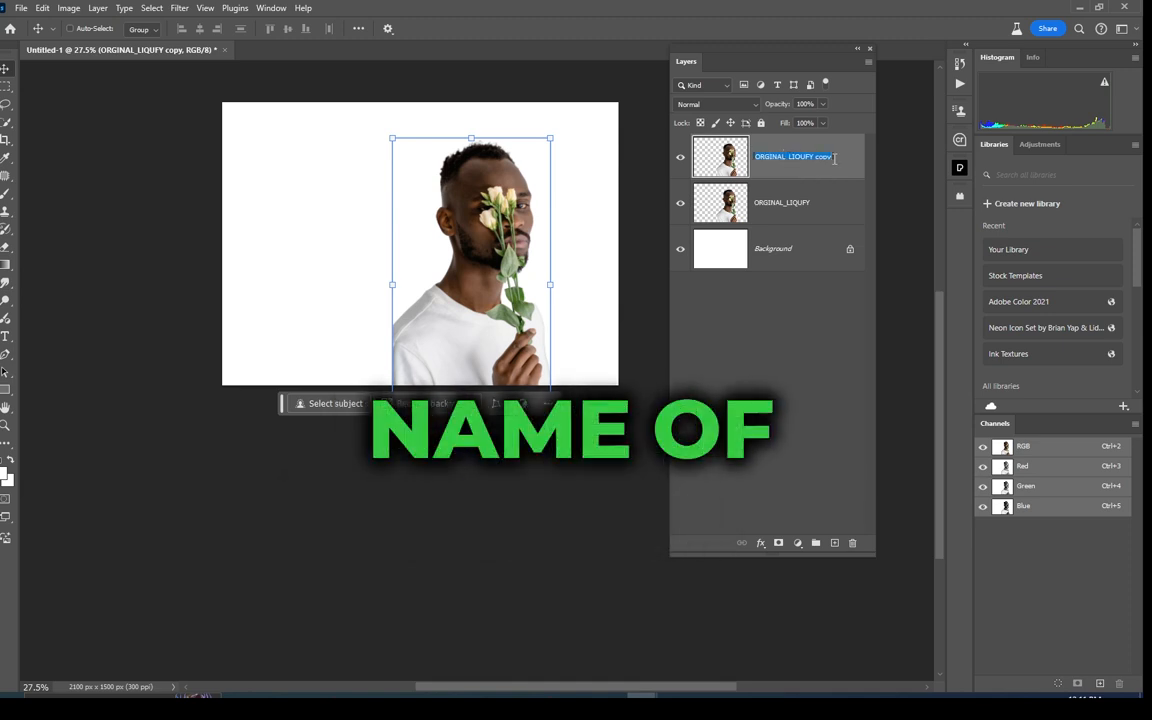
{"action": "left_click_drag", "start_coordinate": [830, 157], "coordinate": [805, 157]}
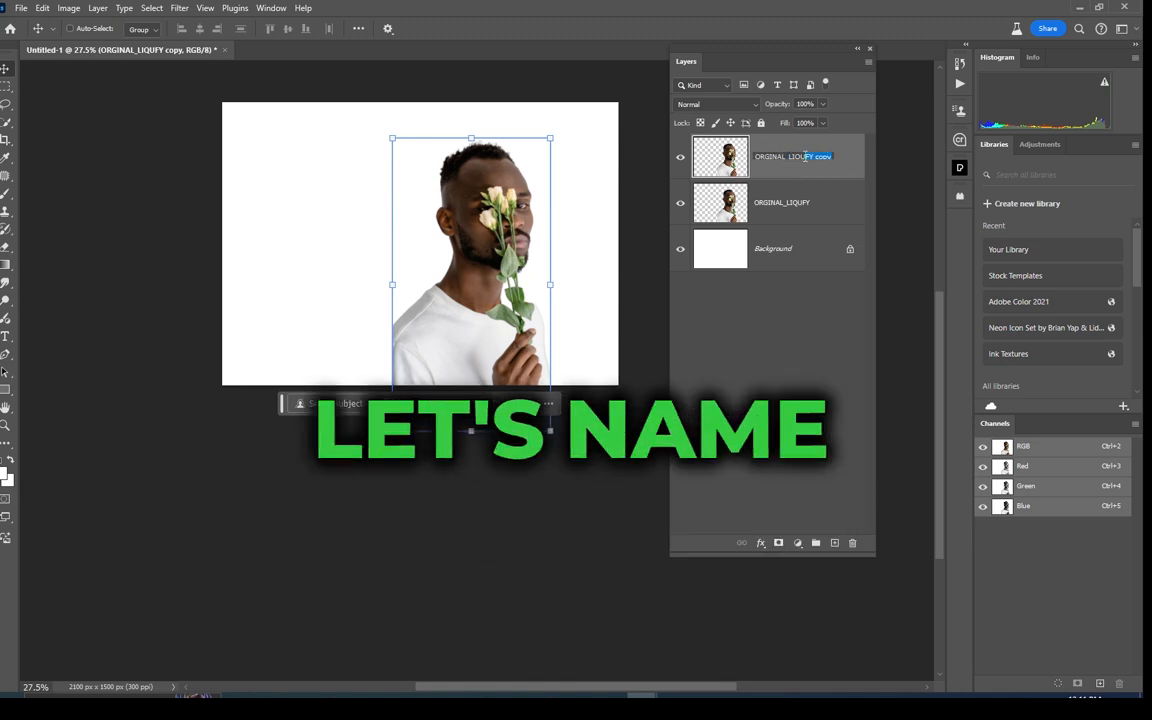
{"action": "key", "text": "BackSpace"}
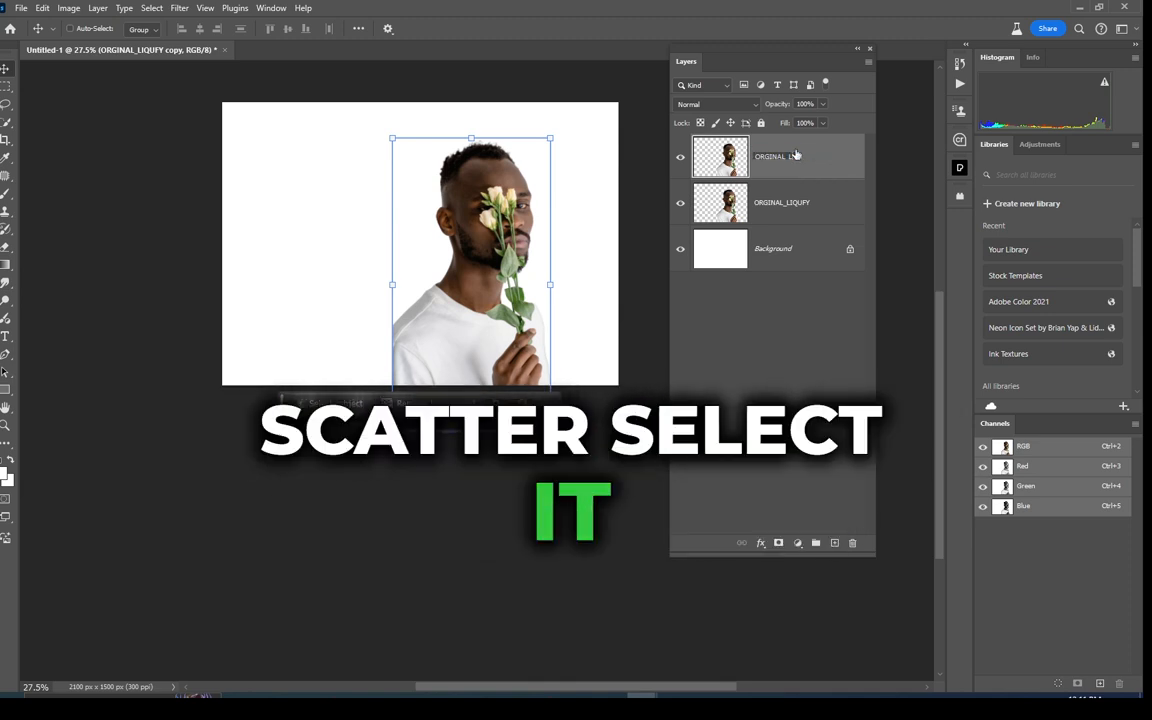
{"action": "type", "text": "SCATTER"}
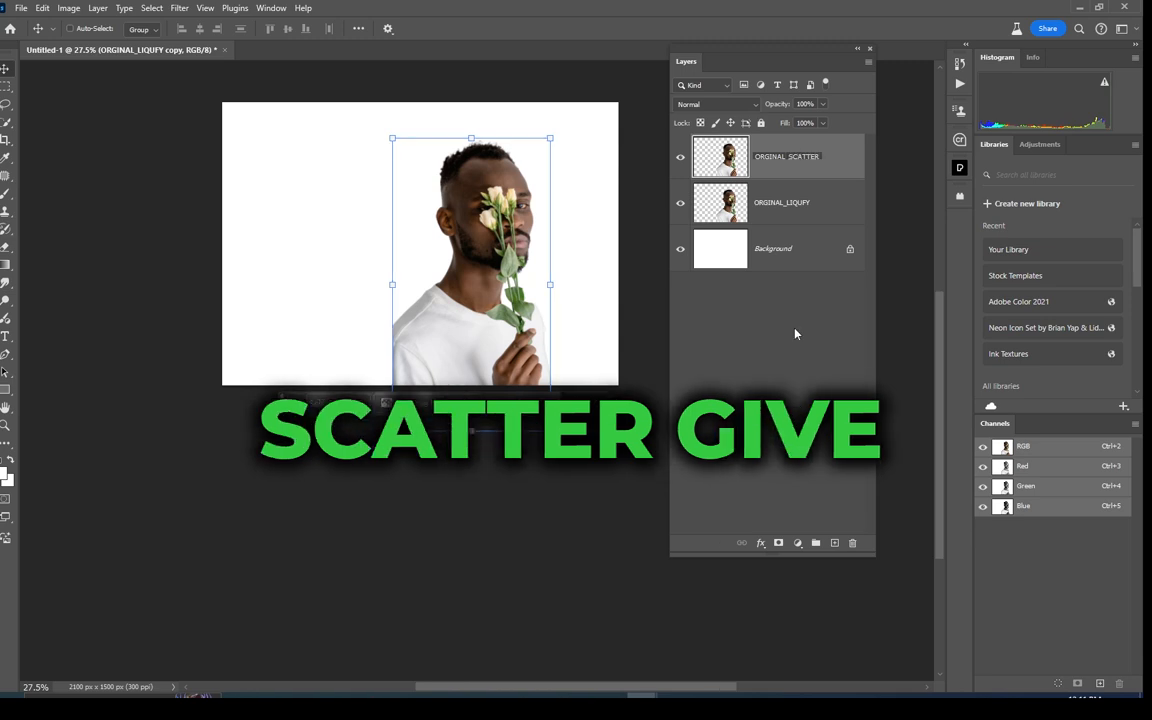
{"action": "left_click", "coordinate": [796, 333]}
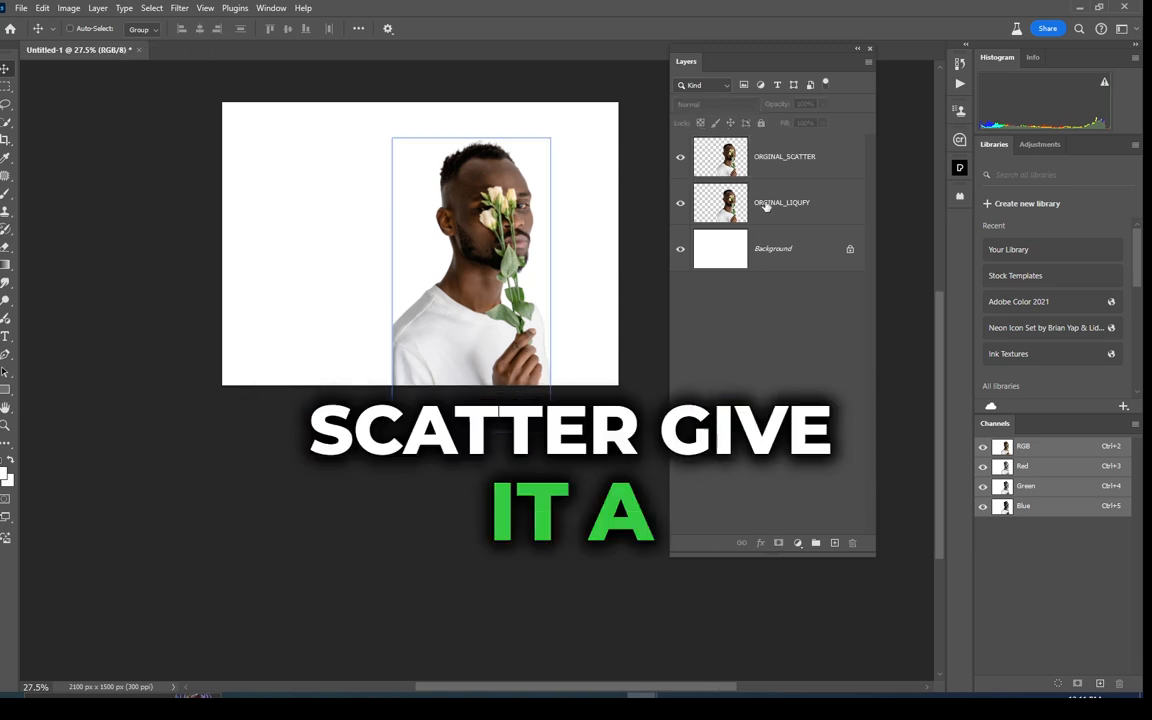
Open the Liquify filter on the ORGINAL_LIQUFY layer.
{"action": "left_click", "coordinate": [766, 207]}
{"action": "left_click", "coordinate": [739, 176]}
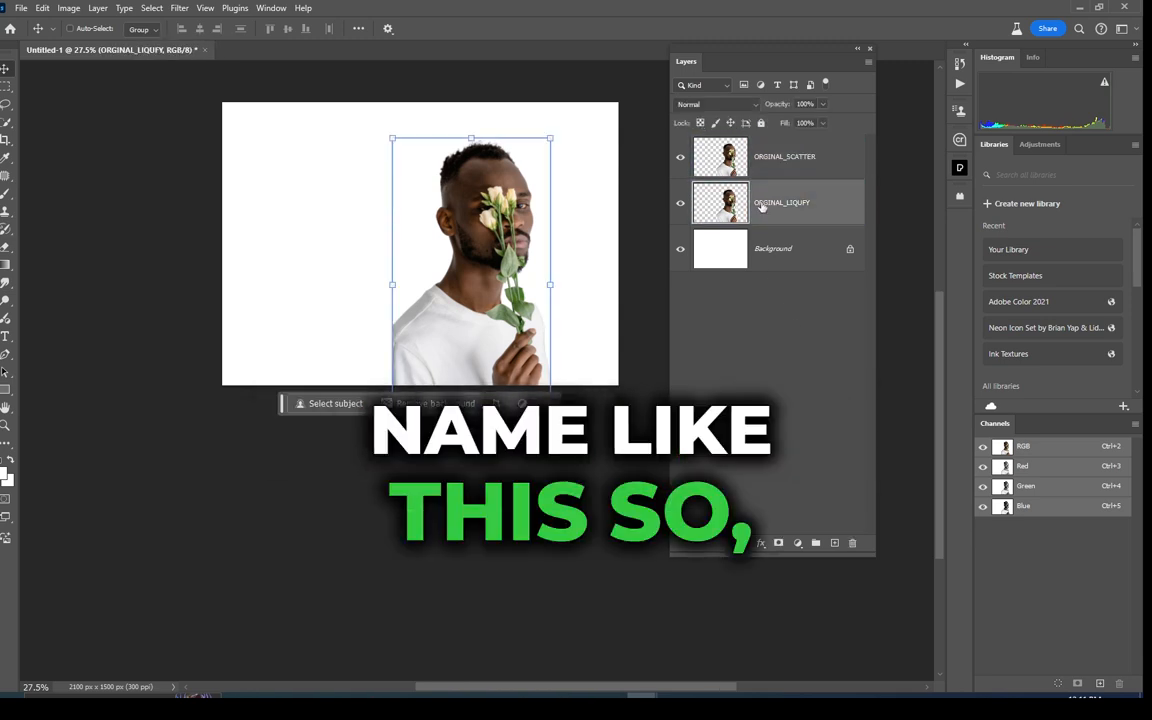
{"action": "left_click", "coordinate": [770, 160]}
{"action": "left_click", "coordinate": [762, 216]}
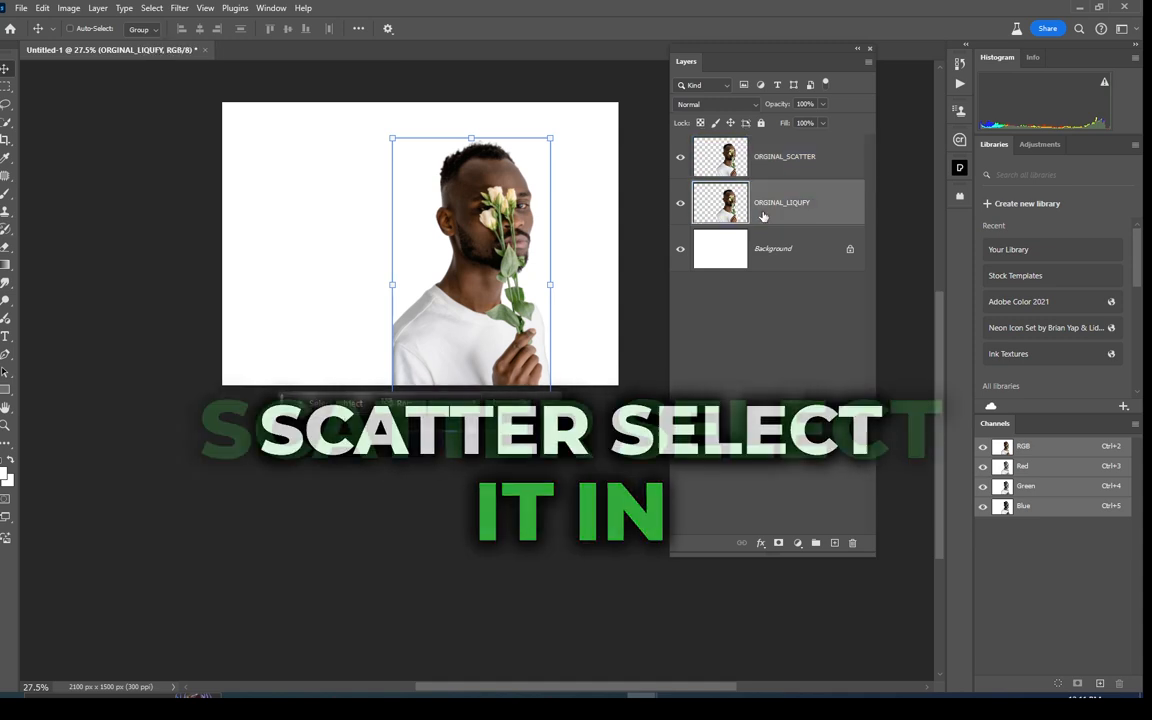
{"action": "left_click", "coordinate": [179, 9]}
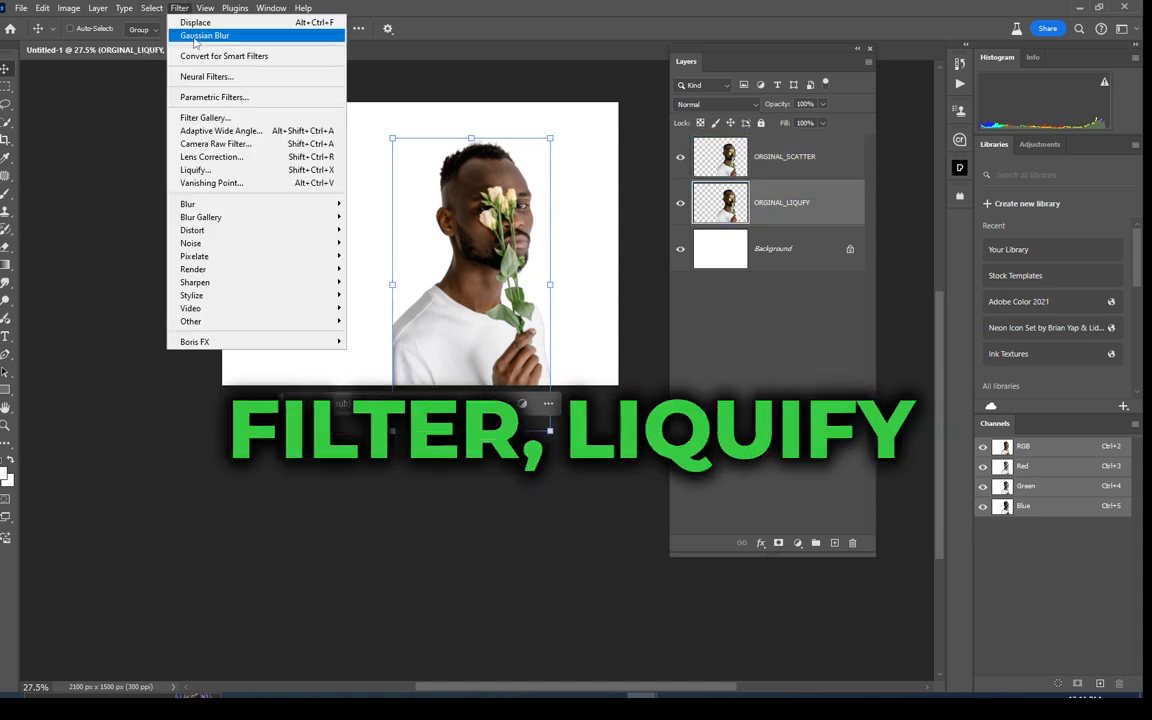
{"action": "left_click", "coordinate": [227, 171]}
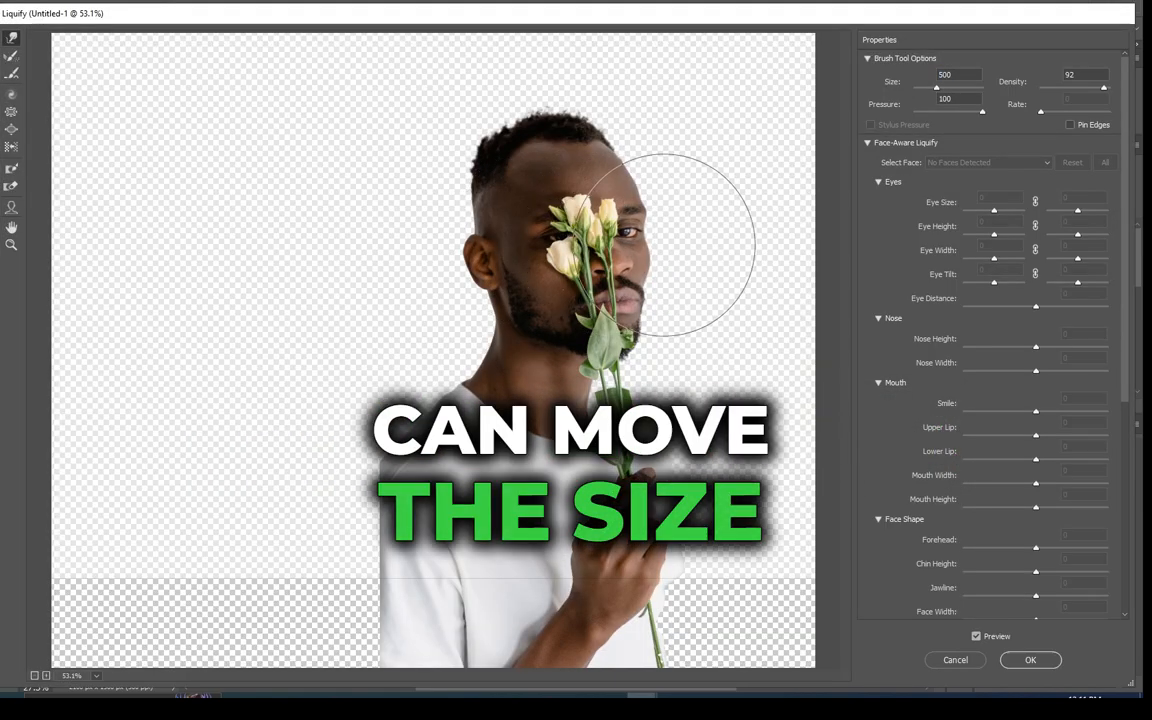
Try smearing the face outward with the 500-size Forward Warp brush, then undo the trial strokes.
{"action": "mouse_move", "coordinate": [665, 245]}
{"action": "left_mouse_down"}
{"action": "mouse_move", "coordinate": [704, 243]}
{"action": "mouse_move", "coordinate": [603, 231]}
{"action": "mouse_move", "coordinate": [736, 231]}
{"action": "mouse_move", "coordinate": [653, 205]}
{"action": "mouse_move", "coordinate": [684, 184]}
{"action": "mouse_move", "coordinate": [610, 179]}
{"action": "mouse_move", "coordinate": [780, 175]}
{"action": "mouse_move", "coordinate": [643, 202]}
{"action": "mouse_move", "coordinate": [814, 290]}
{"action": "mouse_move", "coordinate": [666, 330]}
{"action": "left_mouse_up"}
{"action": "key", "text": "ctrl+z"}
{"action": "key", "text": "ctrl+z"}
{"action": "key", "text": "ctrl+z"}
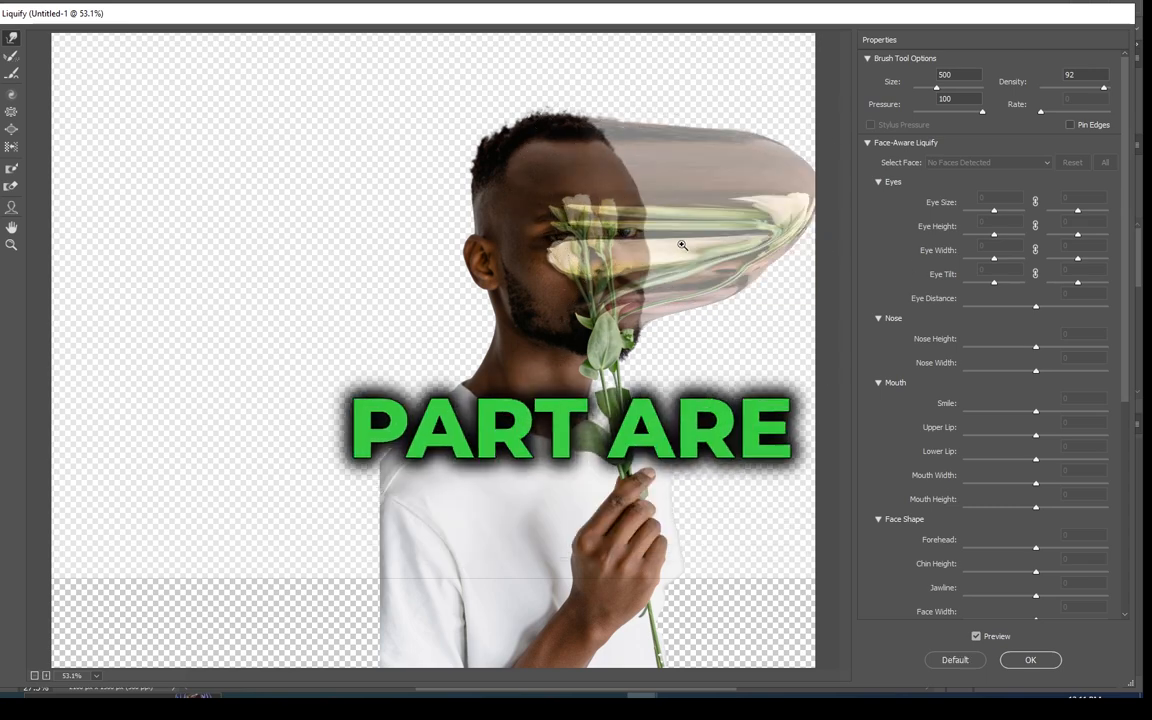
{"action": "key", "text": "ctrl+z"}
{"action": "key", "text": "ctrl+z"}
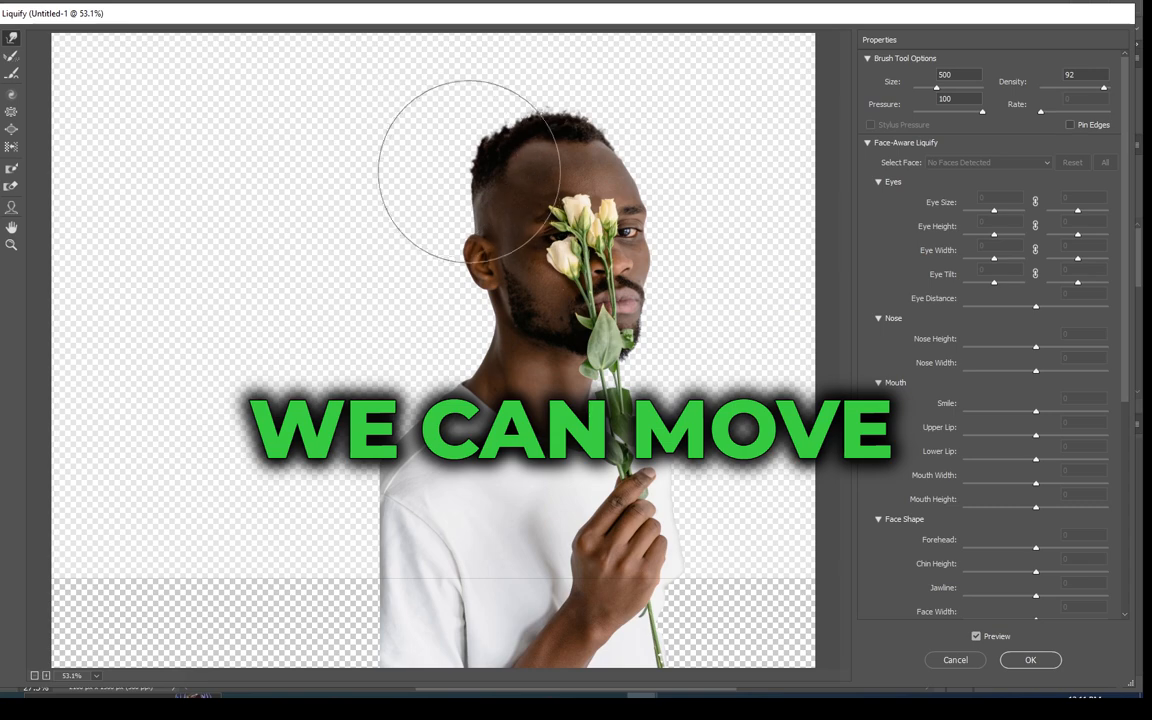
Smear the back of the head and neck leftward to the canvas edge with the 500-size Forward Warp brush.
{"action": "mouse_move", "coordinate": [468, 170]}
{"action": "left_mouse_down"}
{"action": "mouse_move", "coordinate": [334, 178]}
{"action": "mouse_move", "coordinate": [409, 187]}
{"action": "mouse_move", "coordinate": [141, 211]}
{"action": "left_mouse_up"}
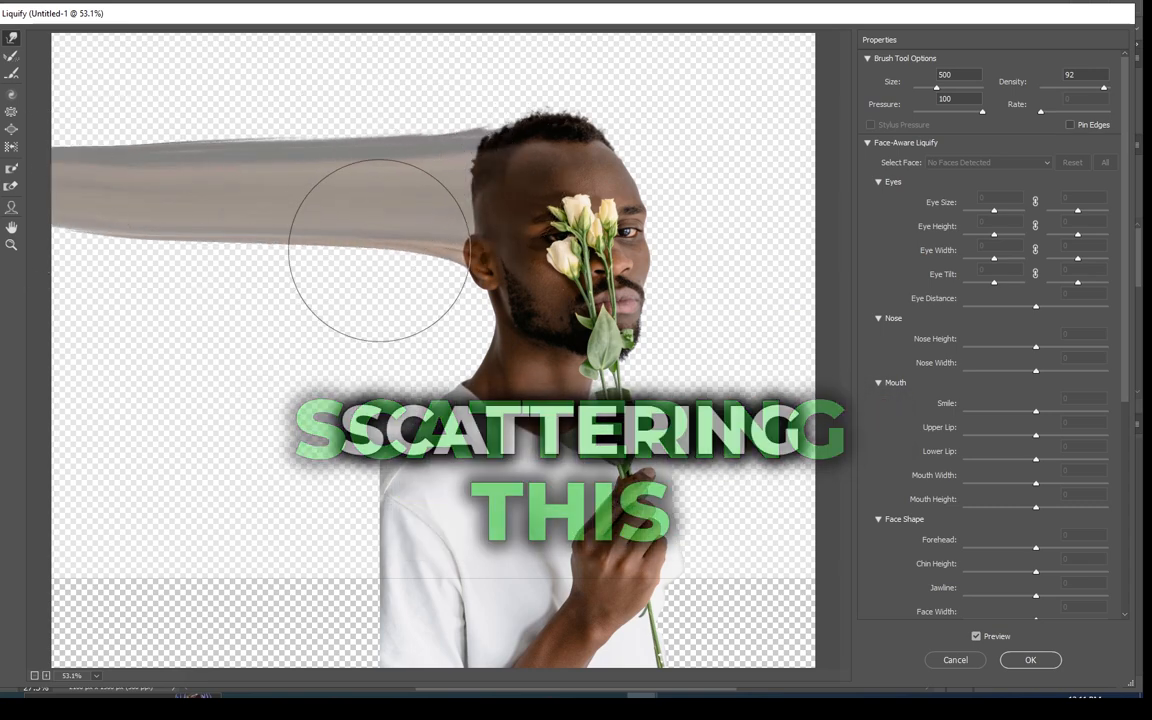
{"action": "left_click_drag", "start_coordinate": [380, 251], "coordinate": [107, 226]}
{"action": "left_click_drag", "start_coordinate": [496, 290], "coordinate": [285, 299]}
{"action": "left_click_drag", "start_coordinate": [516, 311], "coordinate": [164, 294]}
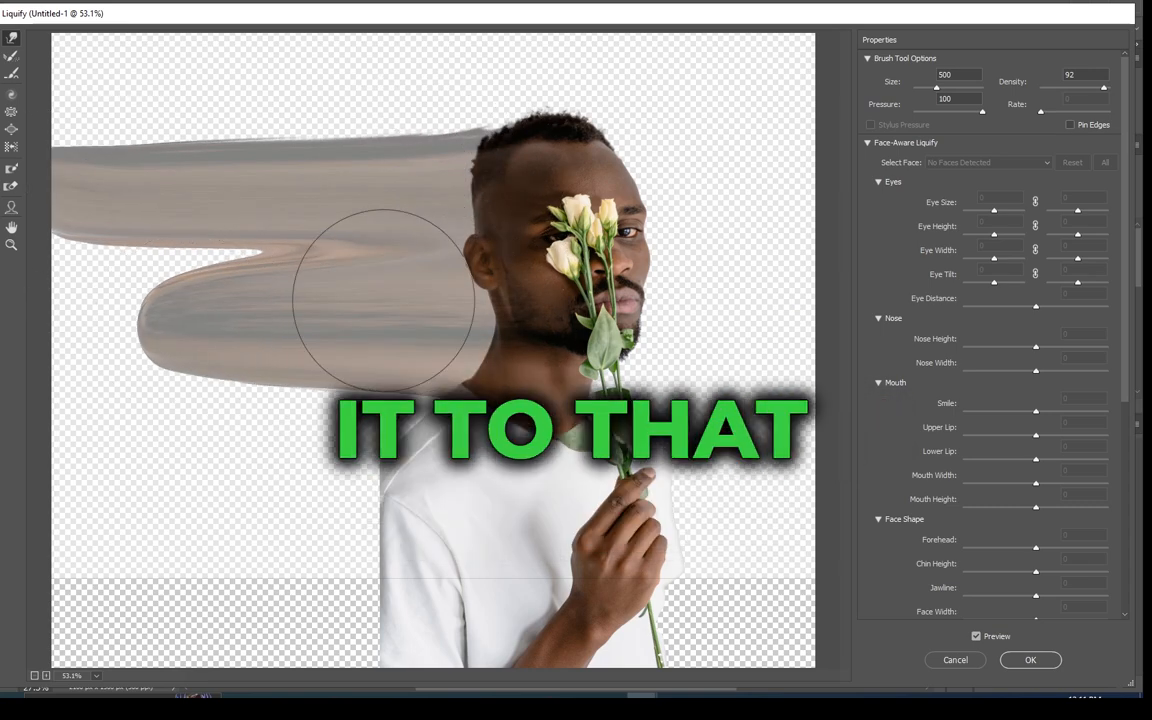
{"action": "left_click_drag", "start_coordinate": [383, 300], "coordinate": [74, 345]}
Smear the shoulder and white shirt leftward to the canvas edge, filling the gaps in the warped area.
{"action": "mouse_move", "coordinate": [445, 410]}
{"action": "left_mouse_down"}
{"action": "mouse_move", "coordinate": [334, 455]}
{"action": "mouse_move", "coordinate": [144, 585]}
{"action": "mouse_move", "coordinate": [62, 610]}
{"action": "left_mouse_up"}
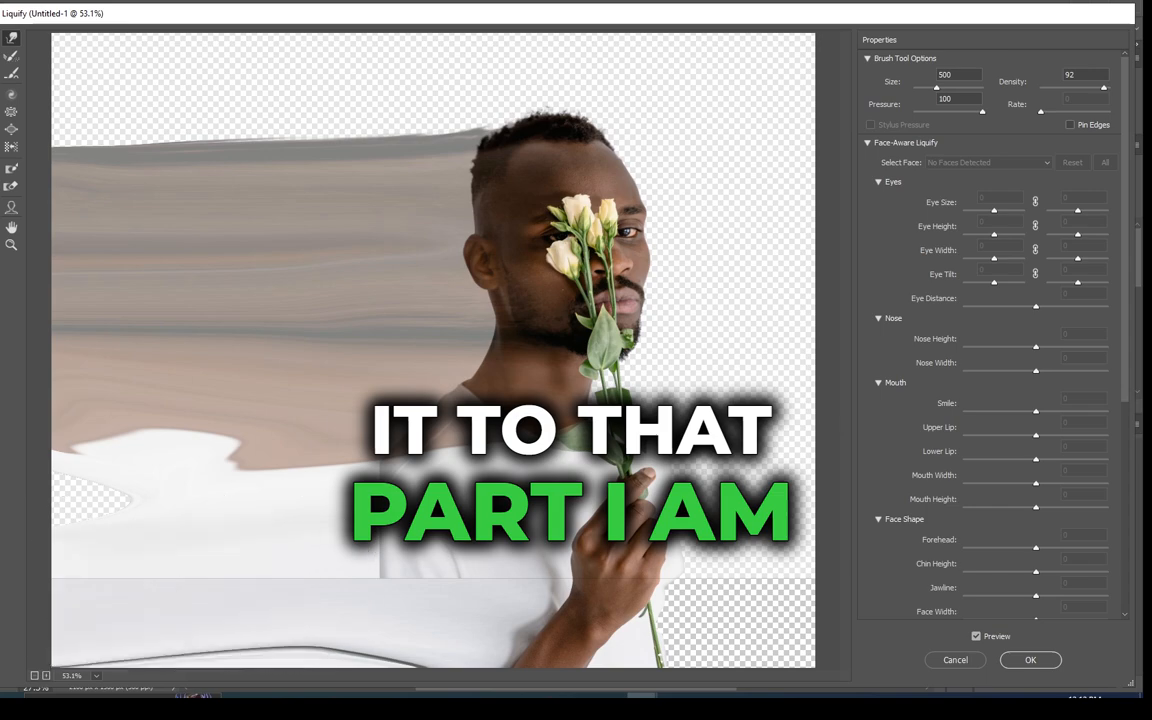
{"action": "left_click_drag", "start_coordinate": [385, 640], "coordinate": [108, 642]}
{"action": "left_click_drag", "start_coordinate": [552, 641], "coordinate": [62, 640]}
{"action": "mouse_move", "coordinate": [355, 585]}
{"action": "left_mouse_down"}
{"action": "mouse_move", "coordinate": [368, 591]}
{"action": "mouse_move", "coordinate": [270, 617]}
{"action": "mouse_move", "coordinate": [28, 625]}
{"action": "left_mouse_up"}
{"action": "left_click_drag", "start_coordinate": [238, 490], "coordinate": [20, 472]}
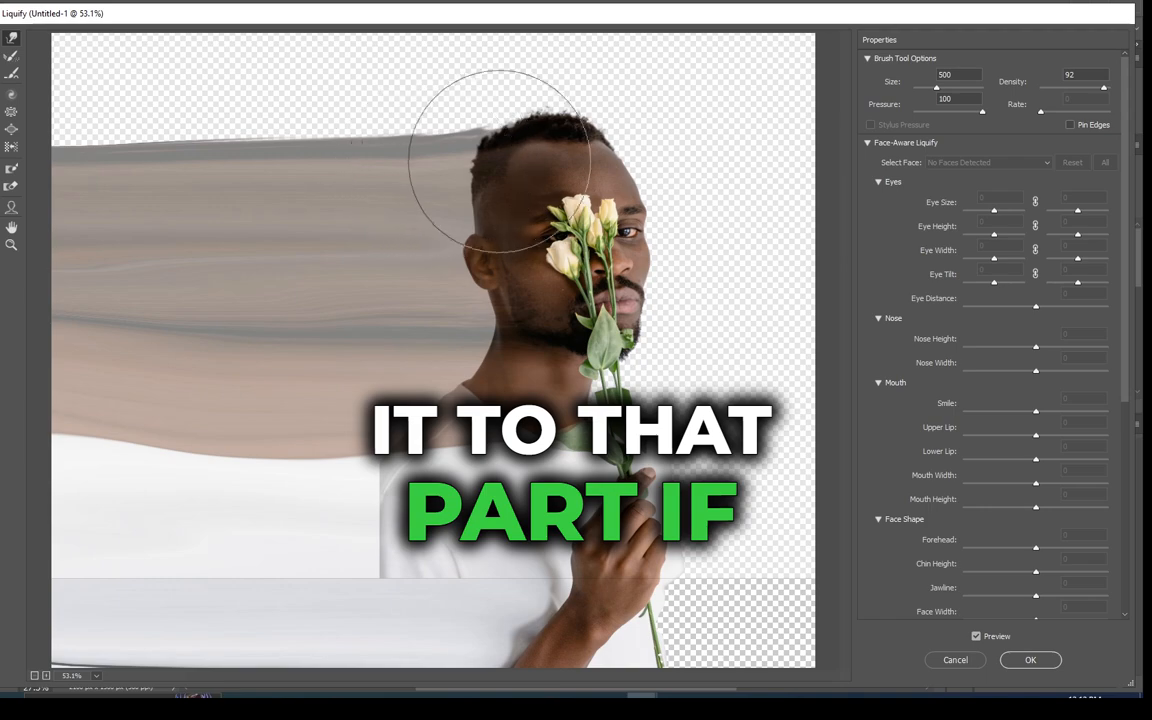
Push the smear's upper edge beside the hair up toward the canvas's upper-left corner and apply the Liquify filter.
{"action": "mouse_move", "coordinate": [500, 160]}
{"action": "left_mouse_down"}
{"action": "mouse_move", "coordinate": [520, 22]}
{"action": "mouse_move", "coordinate": [495, 245]}
{"action": "left_mouse_up"}
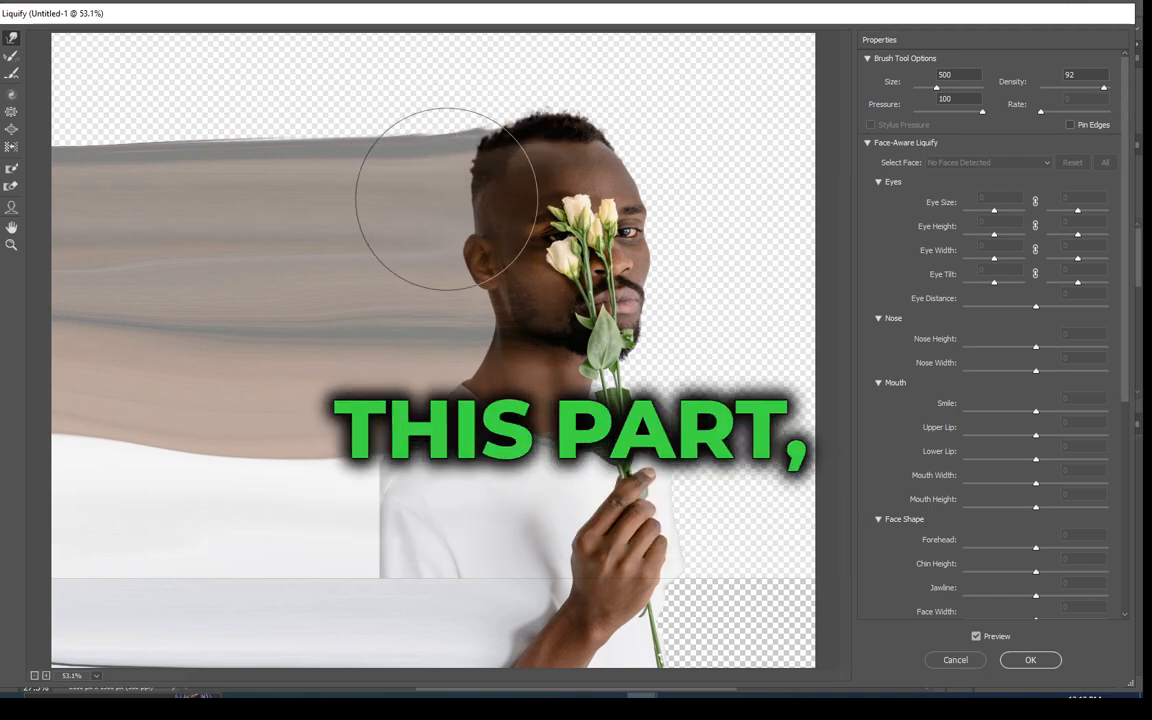
{"action": "mouse_move", "coordinate": [448, 143]}
{"action": "left_mouse_down"}
{"action": "mouse_move", "coordinate": [160, 80]}
{"action": "mouse_move", "coordinate": [80, 50]}
{"action": "mouse_move", "coordinate": [150, 100]}
{"action": "mouse_move", "coordinate": [477, 122]}
{"action": "mouse_move", "coordinate": [283, 39]}
{"action": "mouse_move", "coordinate": [470, 116]}
{"action": "mouse_move", "coordinate": [501, 98]}
{"action": "mouse_move", "coordinate": [440, 80]}
{"action": "left_mouse_up"}
{"action": "left_click_drag", "start_coordinate": [326, 170], "coordinate": [314, 262]}
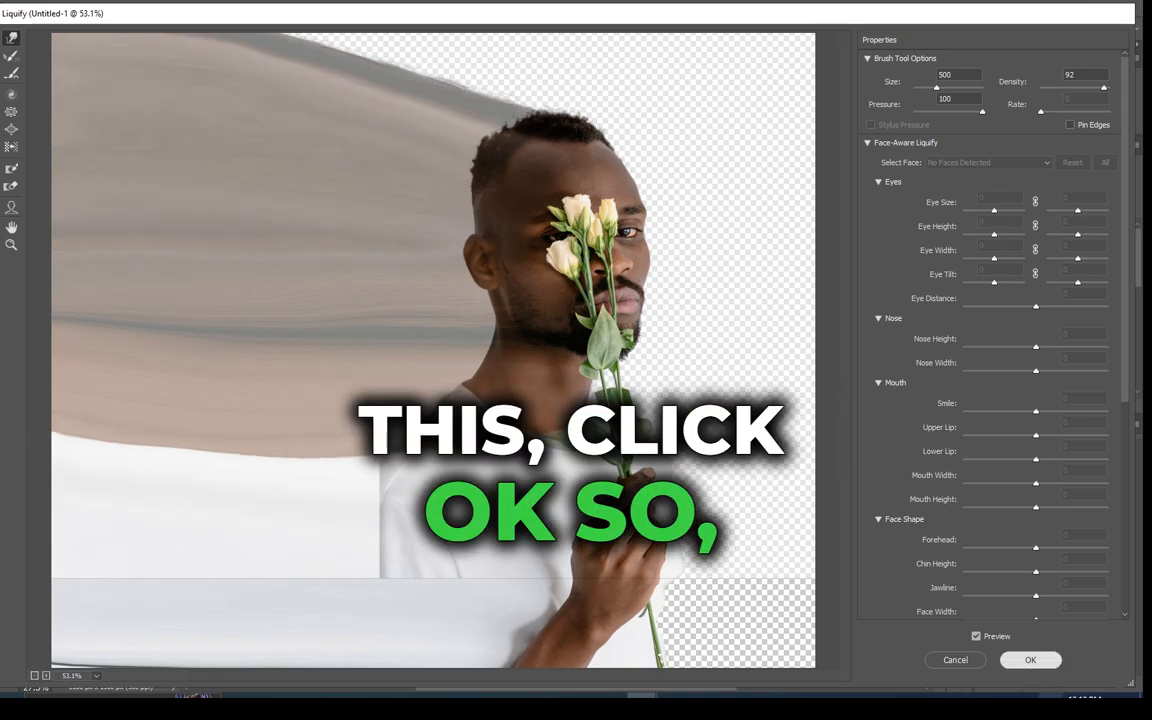
{"action": "left_click", "coordinate": [1030, 660]}
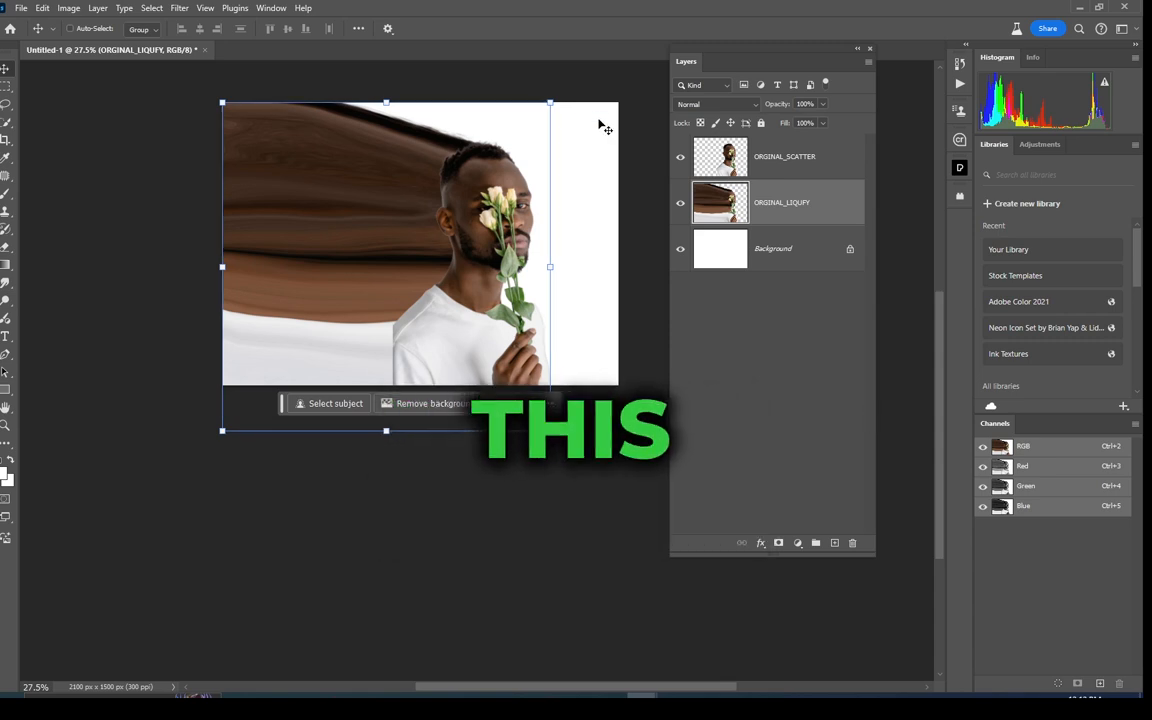
Add a black hide-all mask to the ORGINAL_LIQUFY layer and a white mask to the ORGINAL_SCATTER layer.
{"action": "scroll", "coordinate": [404, 175], "scroll_direction": "up", "scroll_amount": 1}
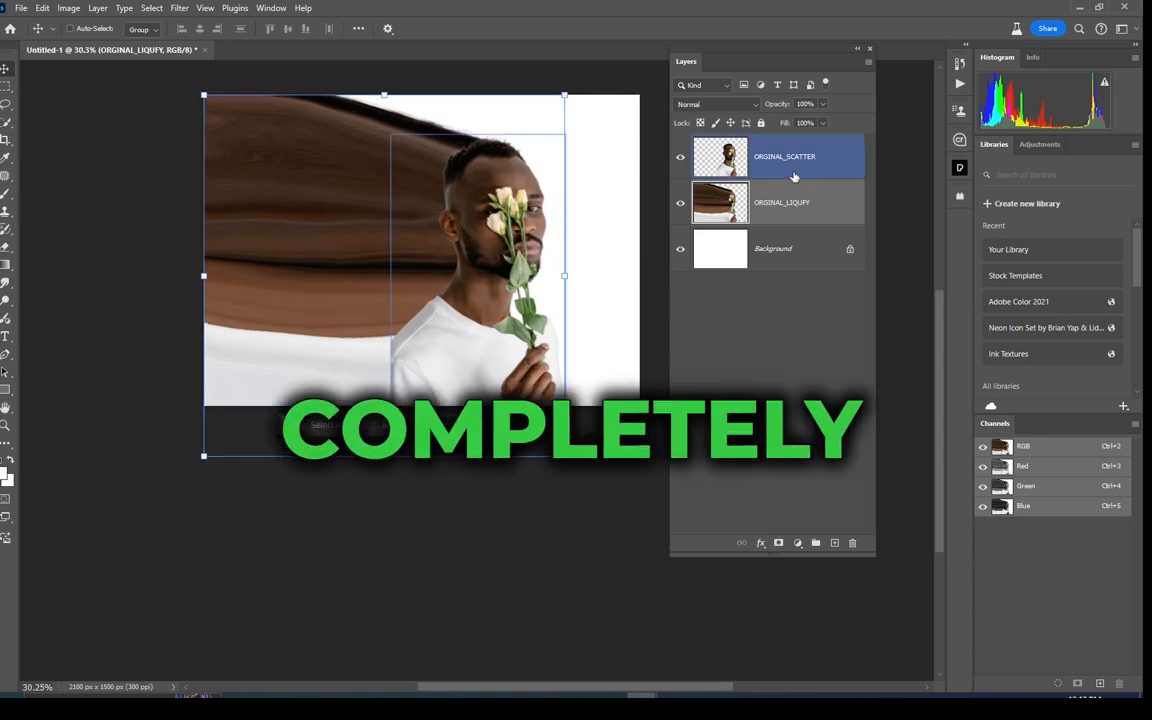
{"action": "left_click", "coordinate": [783, 204]}
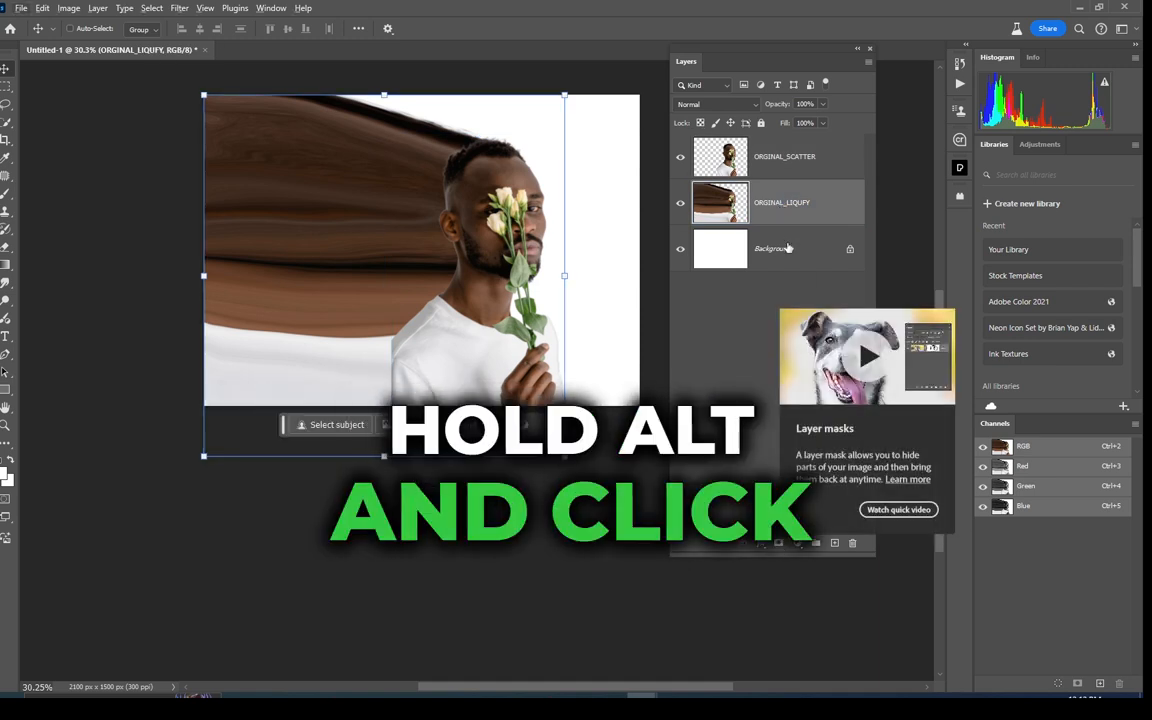
{"action": "left_click", "coordinate": [778, 543], "text": "alt"}
{"action": "key", "text": "ctrl+z"}
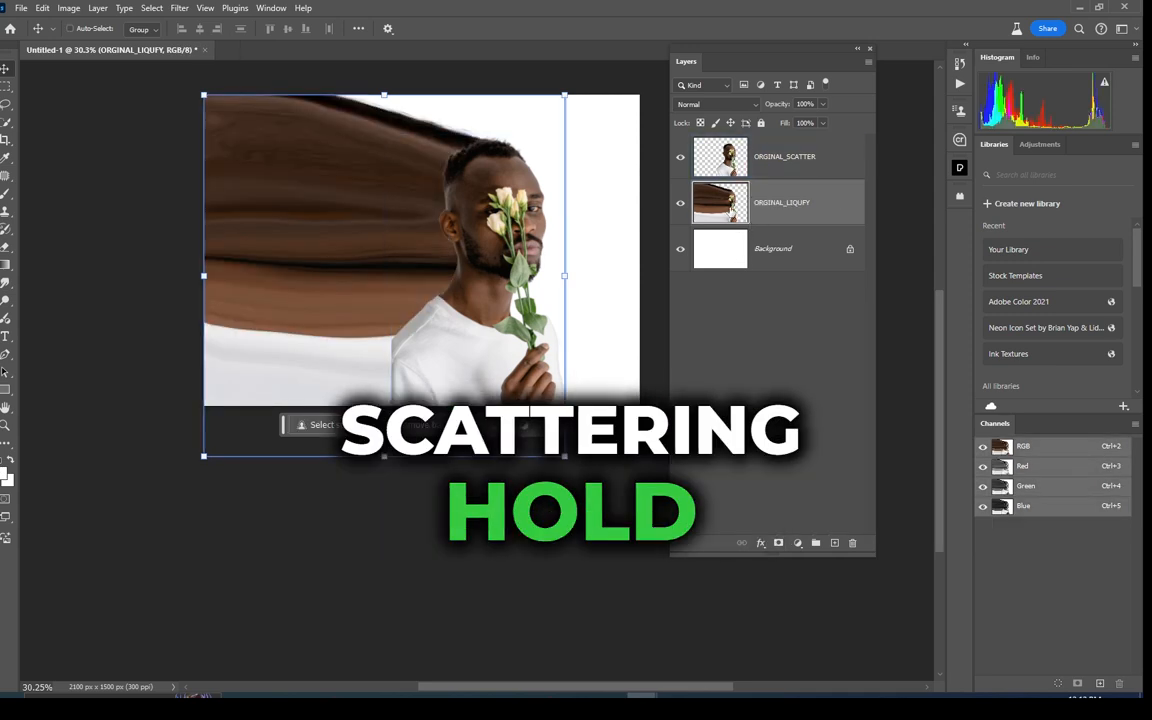
{"action": "left_click", "coordinate": [778, 543], "text": "alt"}
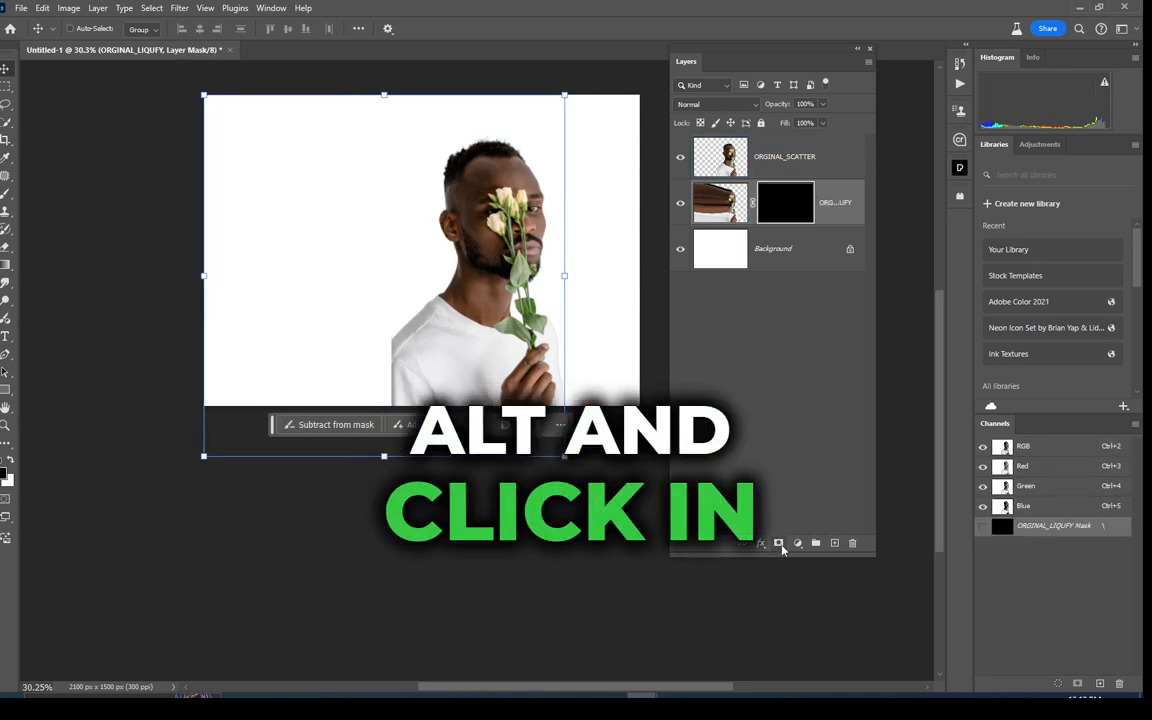
{"action": "left_click", "coordinate": [785, 158]}
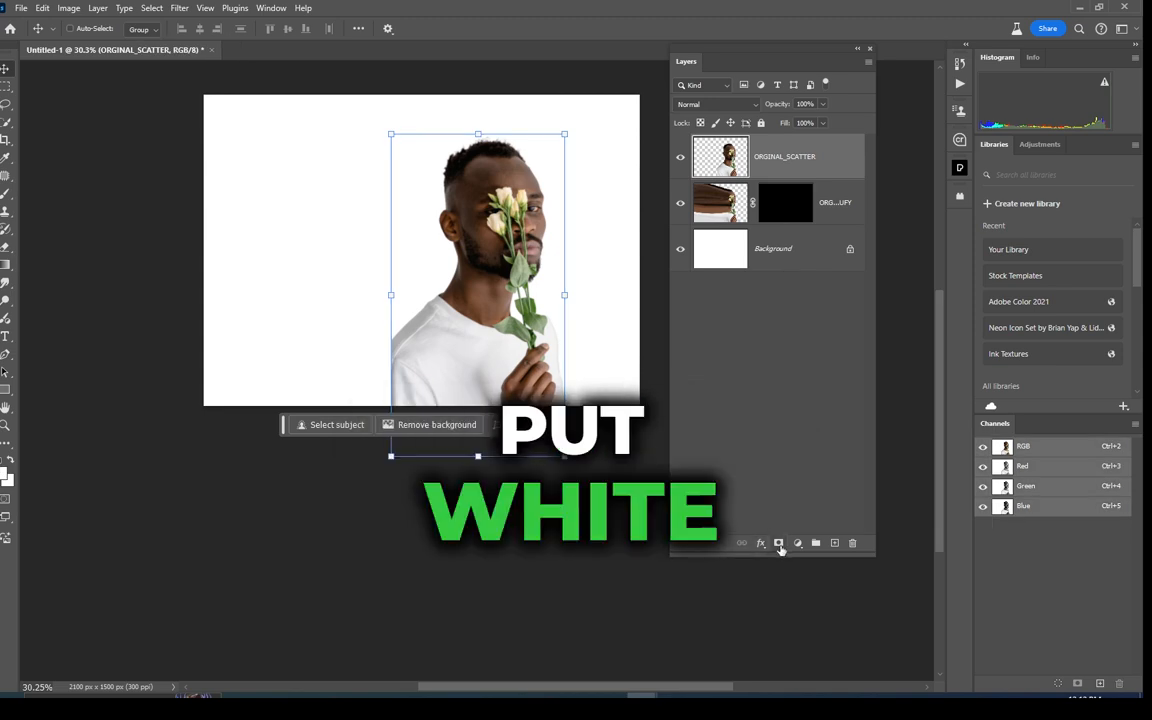
{"action": "left_click", "coordinate": [779, 544]}
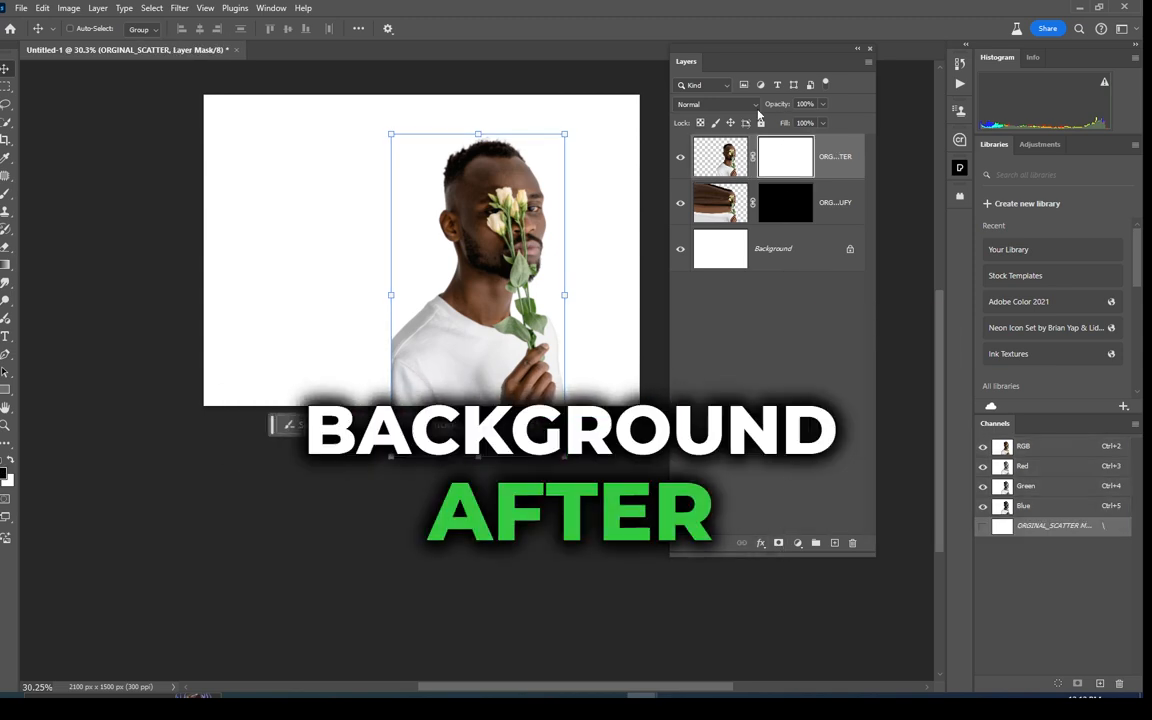
Widen the layer list so the full layer names fit, keeping the ORGINAL_LIQUFY layer selected.
{"action": "left_click", "coordinate": [785, 203]}
{"action": "left_click", "coordinate": [786, 160]}
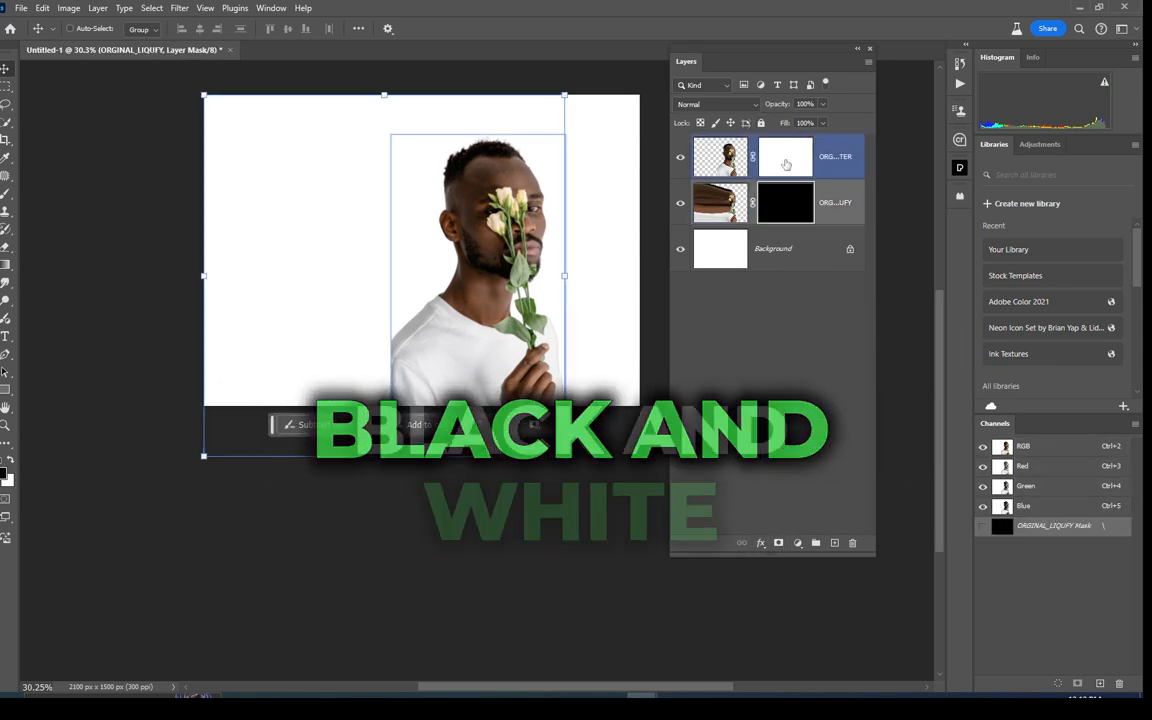
{"action": "left_click", "coordinate": [783, 205]}
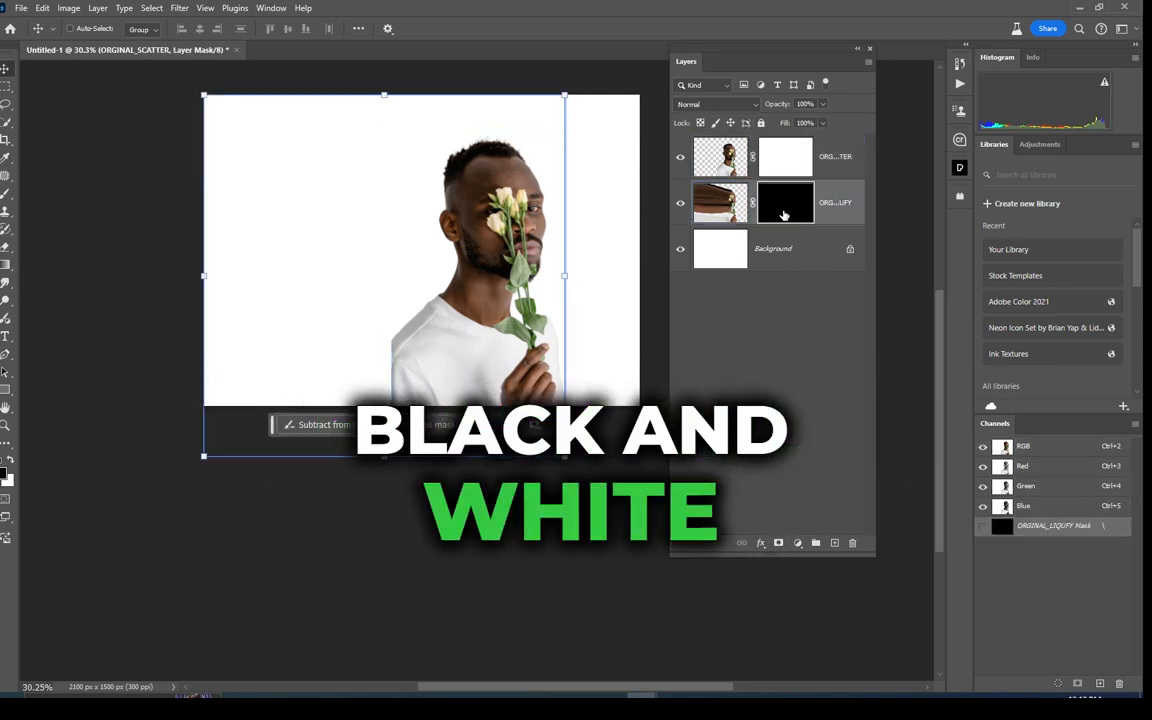
{"action": "left_click_drag", "start_coordinate": [875, 212], "coordinate": [992, 212]}
{"action": "left_click", "coordinate": [873, 212]}
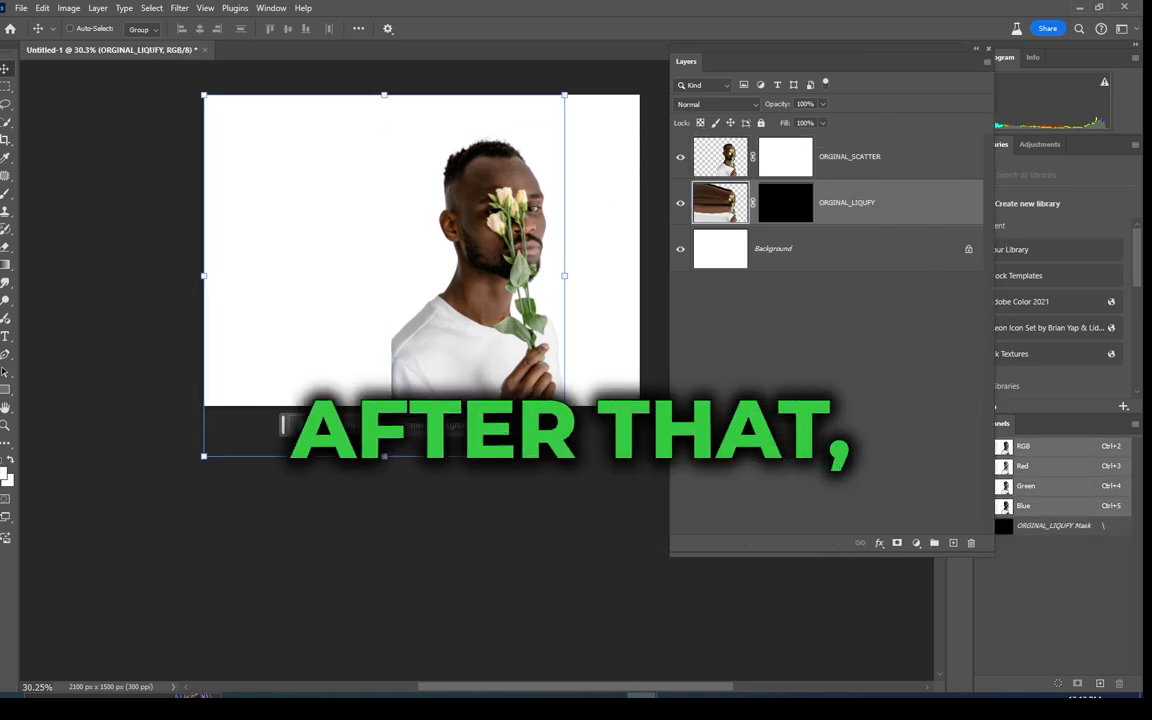
Activate the Brush tool, browse its brush presets and reduce the preset preview size.
{"action": "left_click", "coordinate": [6, 193]}
{"action": "left_click", "coordinate": [50, 193]}
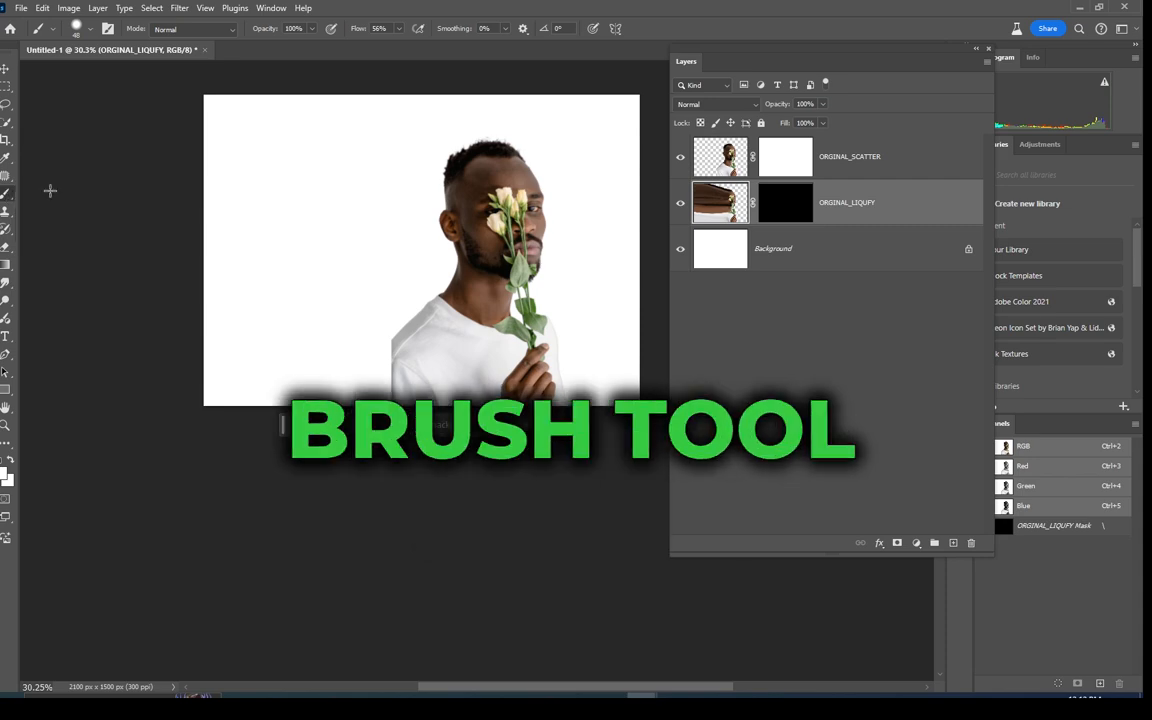
{"action": "left_click", "coordinate": [76, 27]}
{"action": "scroll", "coordinate": [160, 412], "scroll_direction": "down", "scroll_amount": 3}
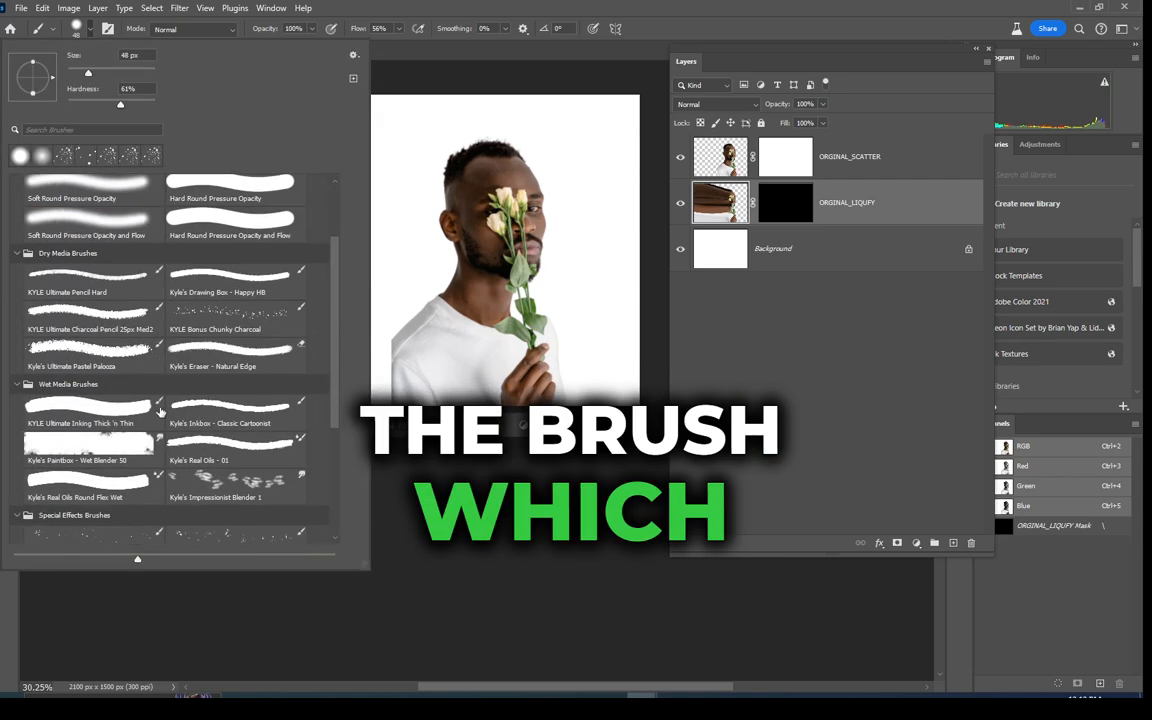
{"action": "scroll", "coordinate": [160, 412], "scroll_direction": "down", "scroll_amount": 6}
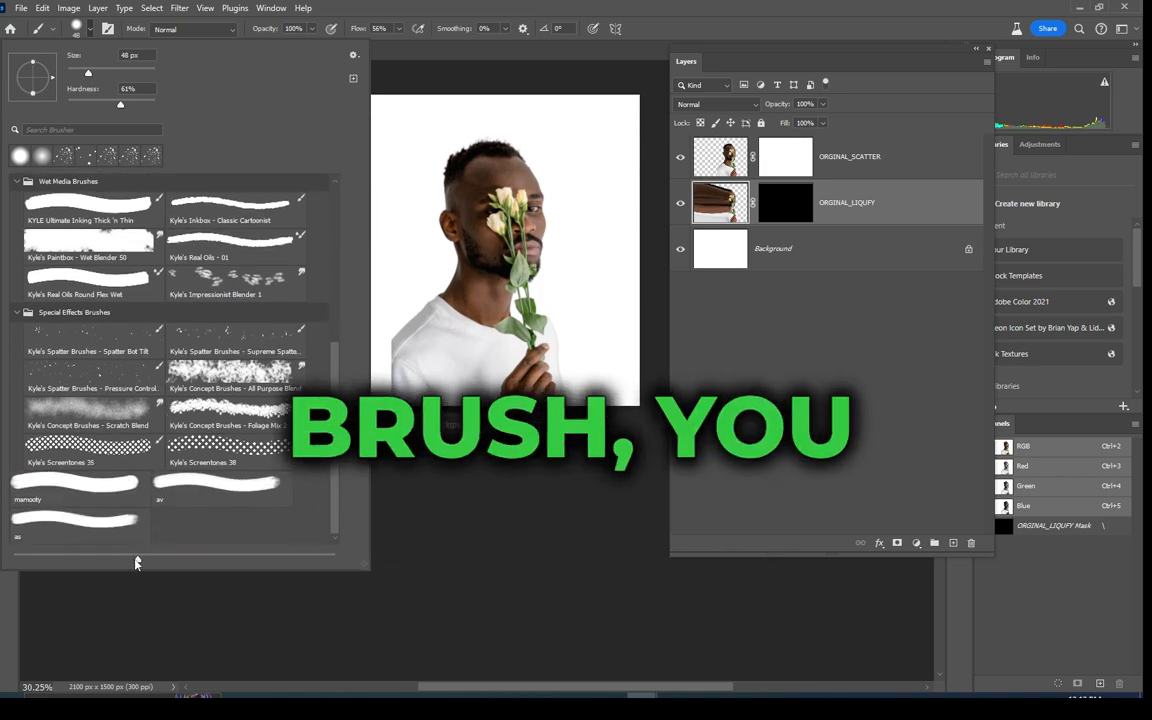
{"action": "mouse_move", "coordinate": [137, 560]}
{"action": "left_mouse_down"}
{"action": "mouse_move", "coordinate": [32, 560]}
{"action": "mouse_move", "coordinate": [206, 563]}
{"action": "mouse_move", "coordinate": [46, 560]}
{"action": "left_mouse_up"}
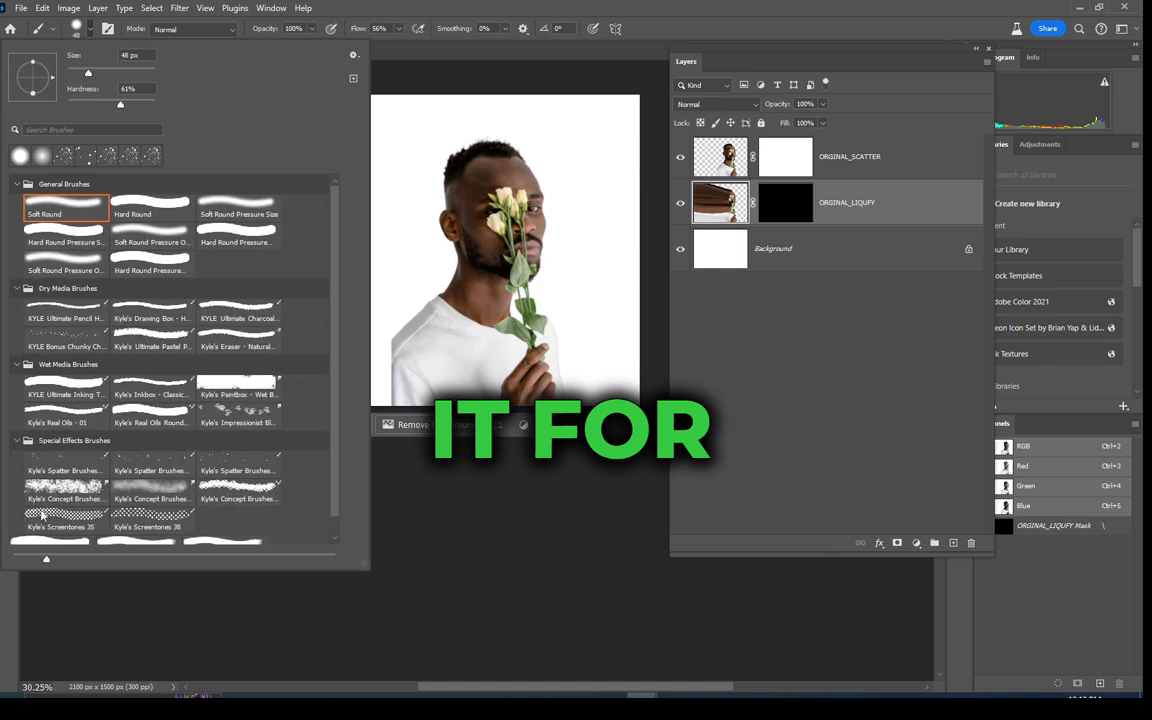
Search the brush presets for SCAT, then choose a speckled scatter brush from the recently used brushes.
{"action": "left_click", "coordinate": [60, 128]}
{"action": "type", "text": "s"}
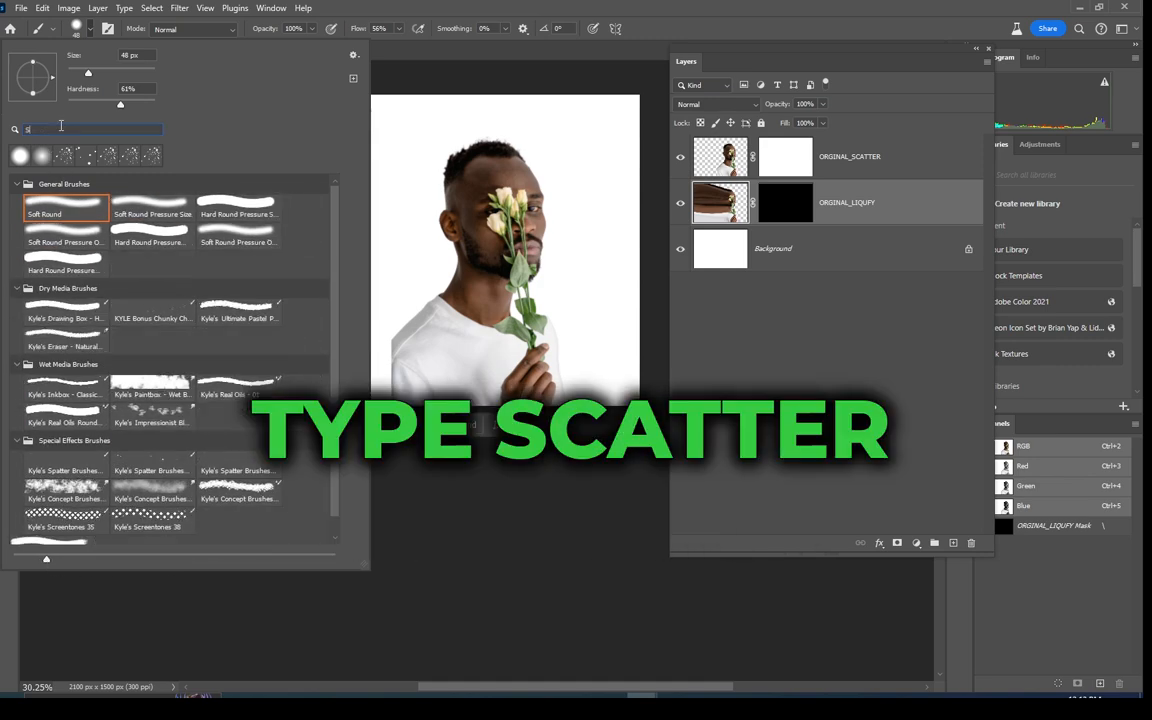
{"action": "type", "text": "CAT"}
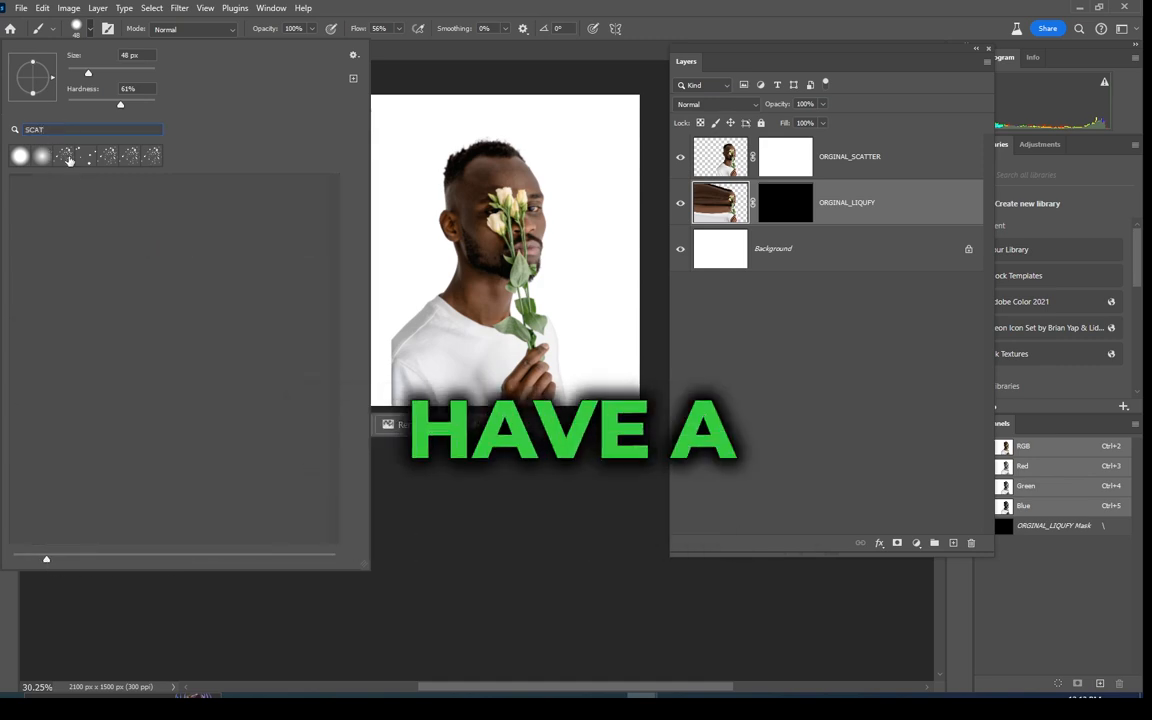
{"action": "left_click", "coordinate": [83, 157]}
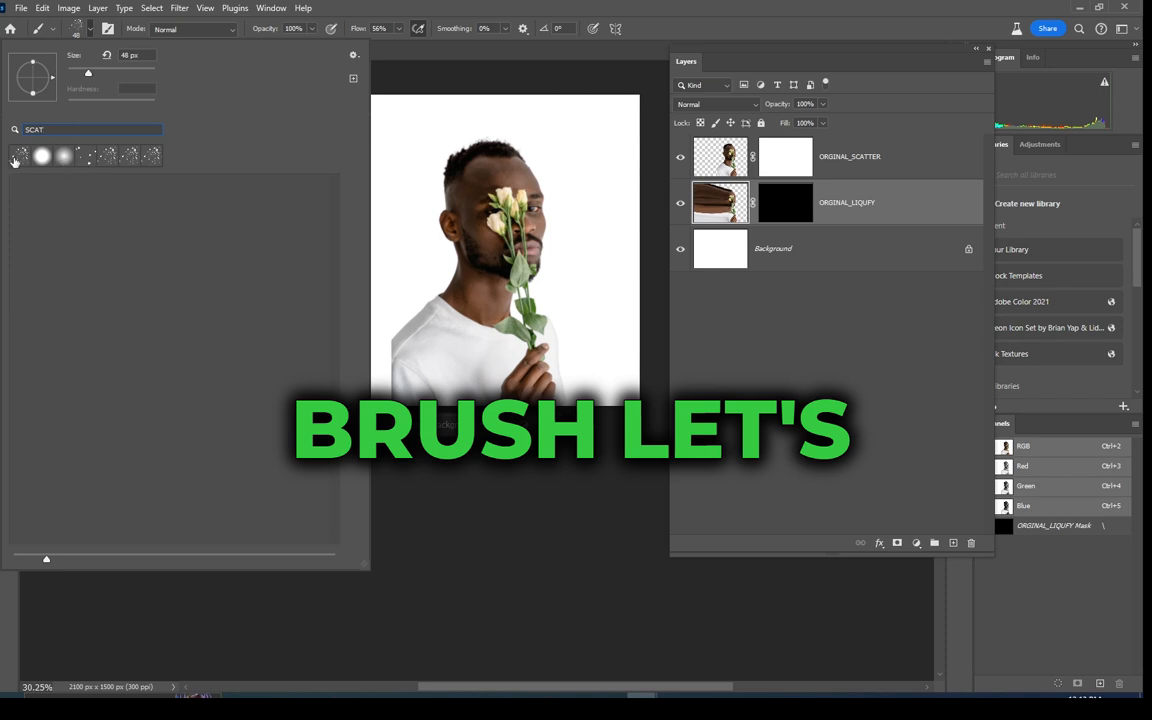
{"action": "left_click", "coordinate": [437, 212]}
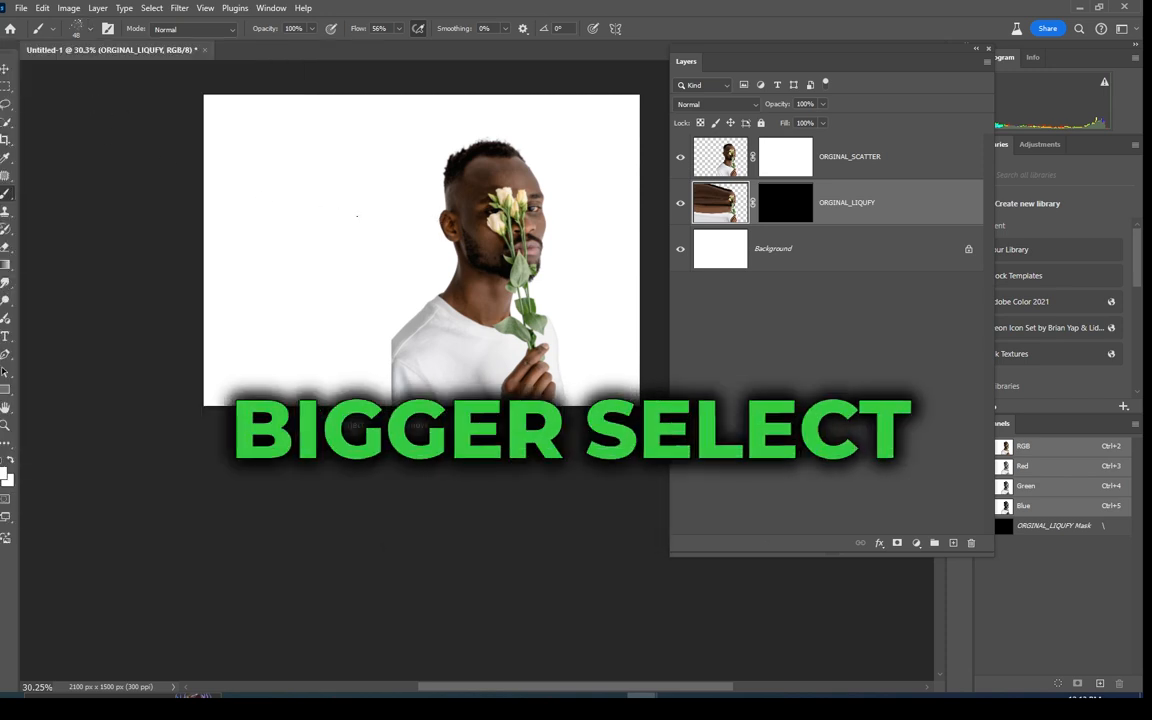
Enlarge the scatter brush to 149 px.
{"action": "left_click", "coordinate": [76, 29]}
{"action": "left_click_drag", "start_coordinate": [88, 73], "coordinate": [95, 75]}
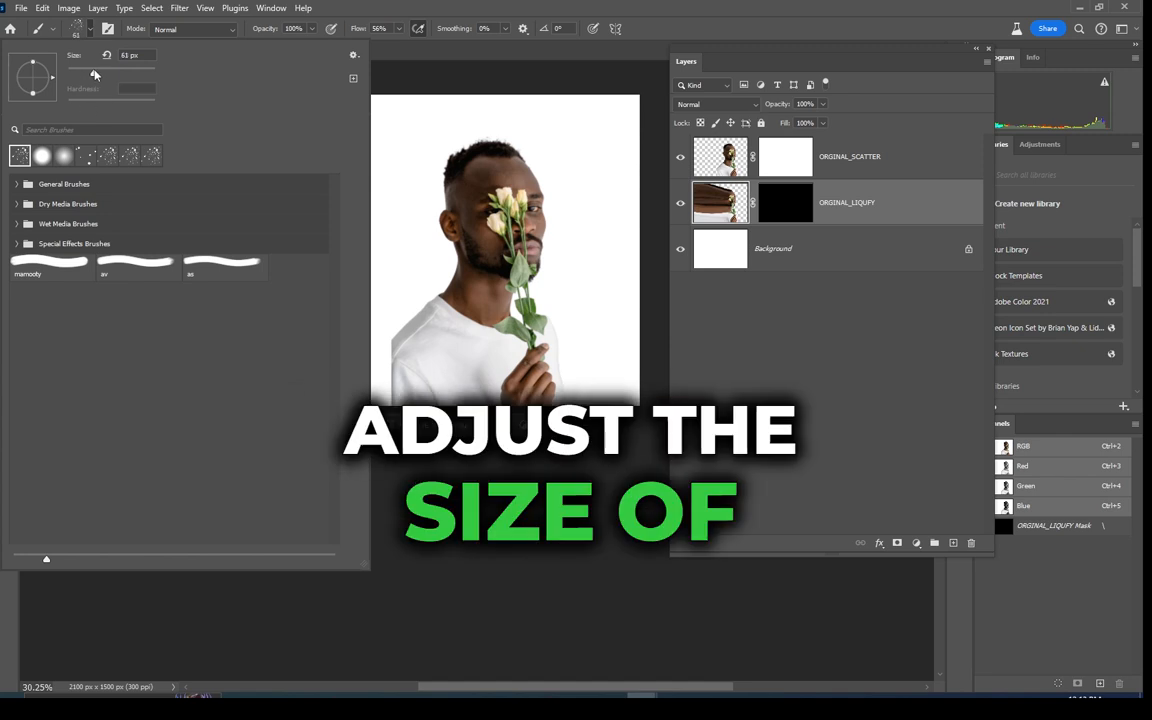
{"action": "left_click", "coordinate": [808, 222]}
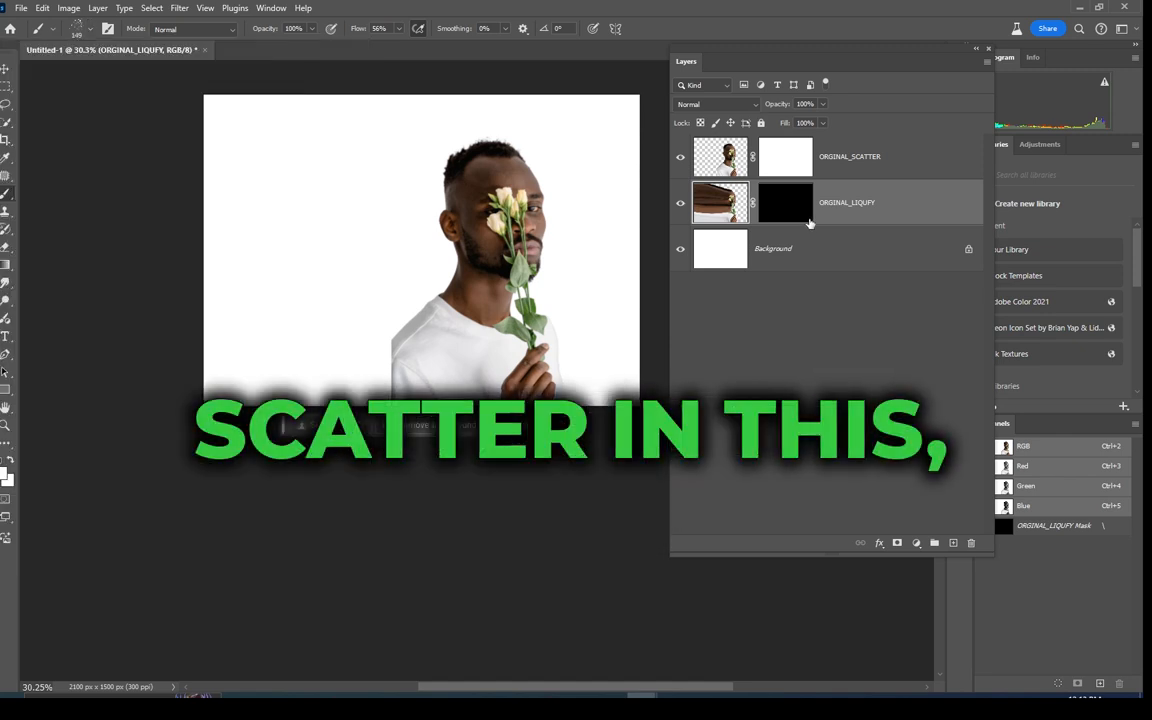
Try painting white scatter strokes beside the head on the ORGINAL_LIQUFY mask, and undo them.
{"action": "left_click", "coordinate": [792, 208]}
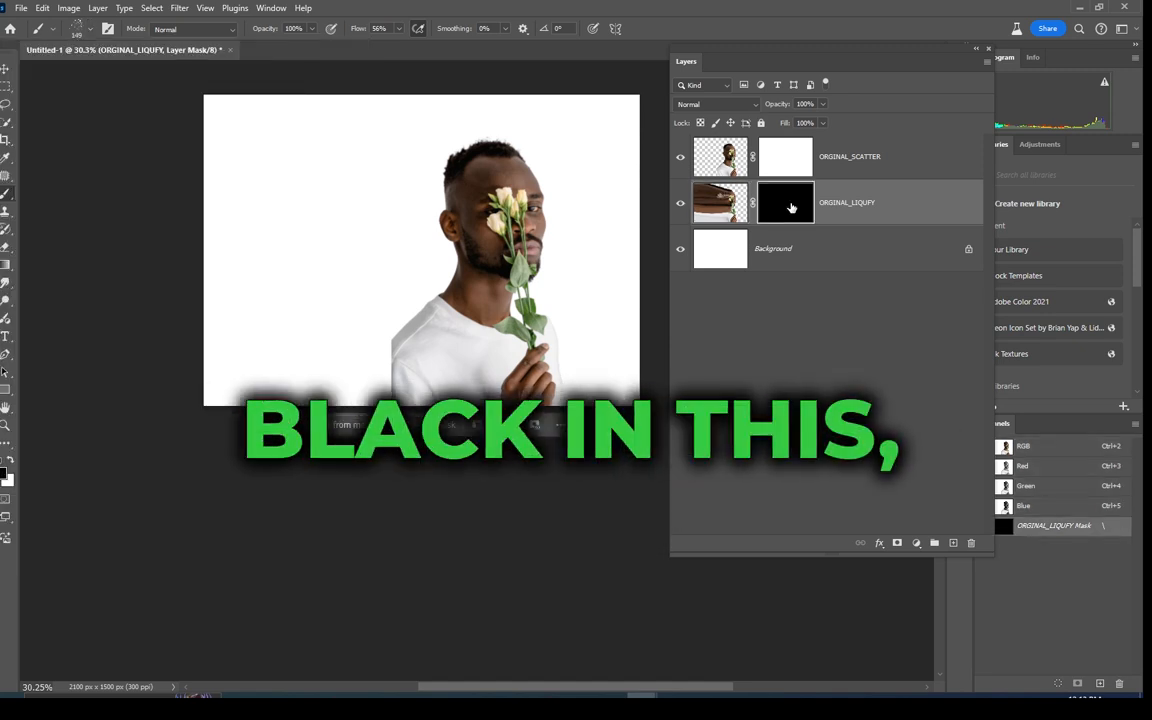
{"action": "left_click", "coordinate": [12, 461]}
{"action": "left_click_drag", "start_coordinate": [450, 233], "coordinate": [394, 239]}
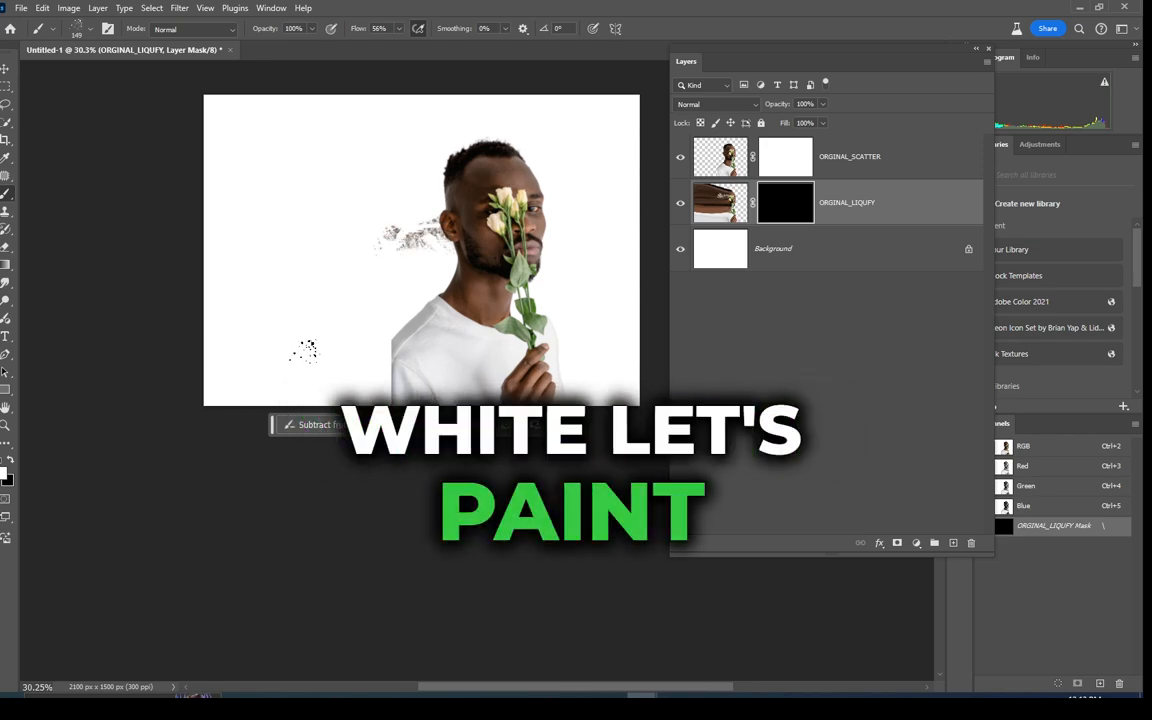
{"action": "scroll", "coordinate": [415, 252], "scroll_direction": "up", "scroll_amount": 2}
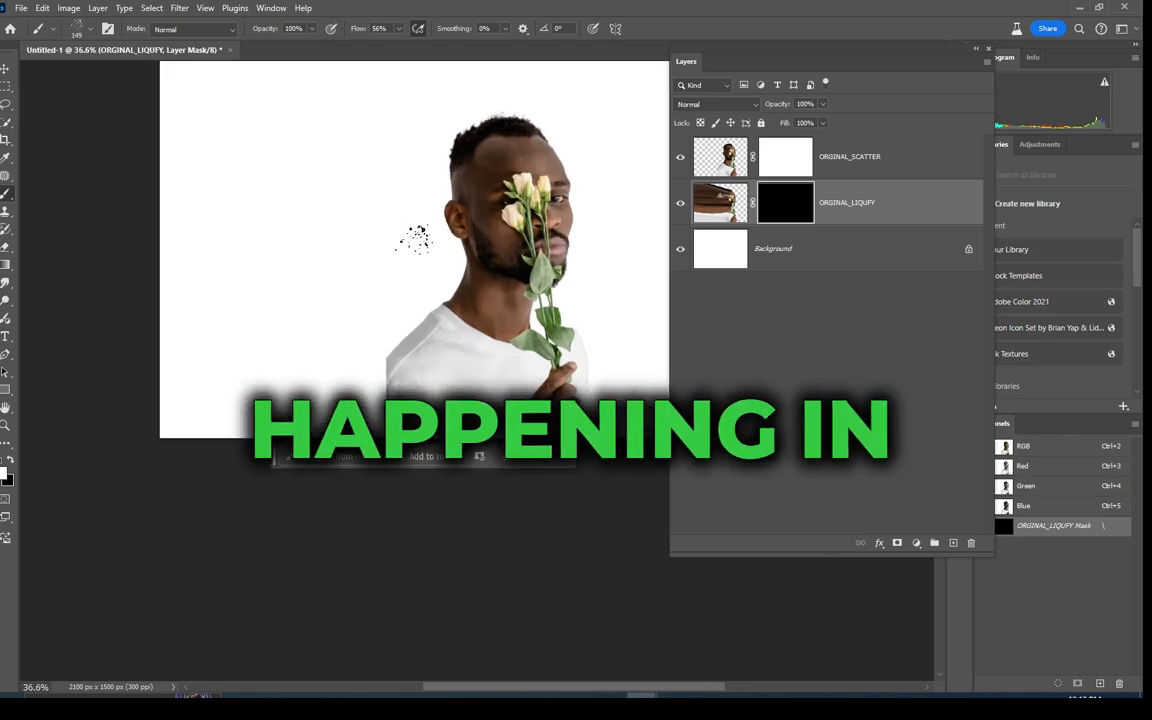
{"action": "left_click_drag", "start_coordinate": [418, 237], "coordinate": [170, 246]}
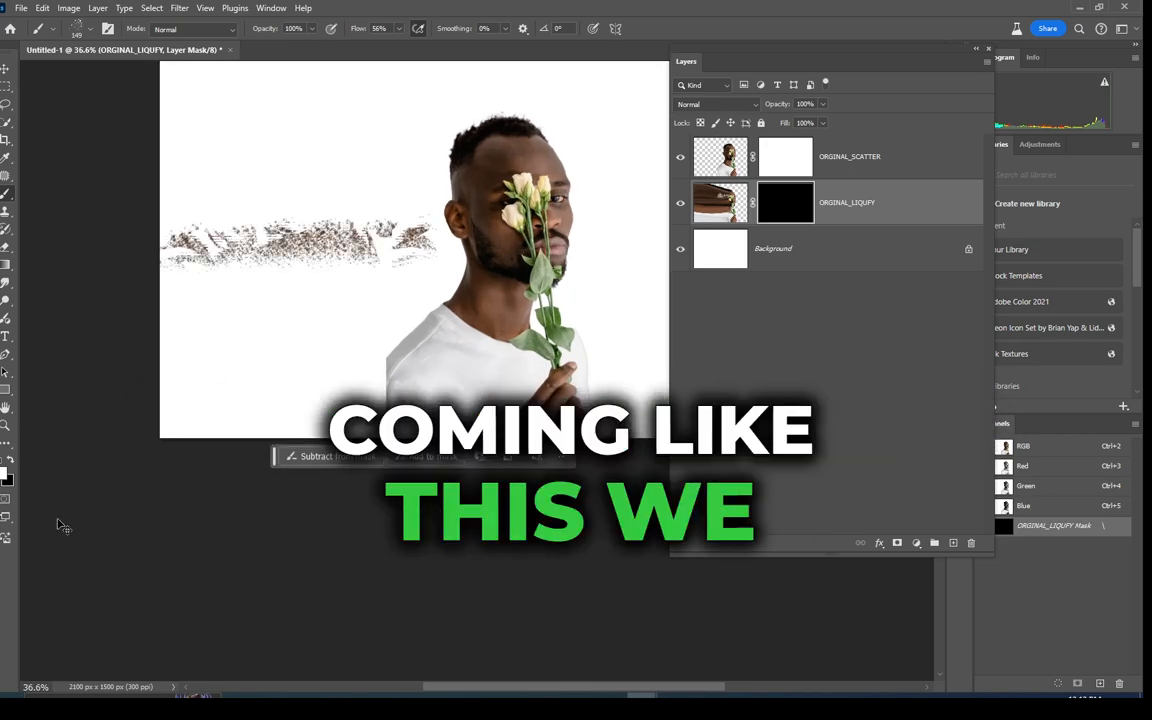
{"action": "key", "text": "ctrl+z"}
Paint black scatter dabs on the ORGINAL_SCATTER mask over the back of the hair, ear, cheek, neck and shoulder.
{"action": "left_click", "coordinate": [788, 160]}
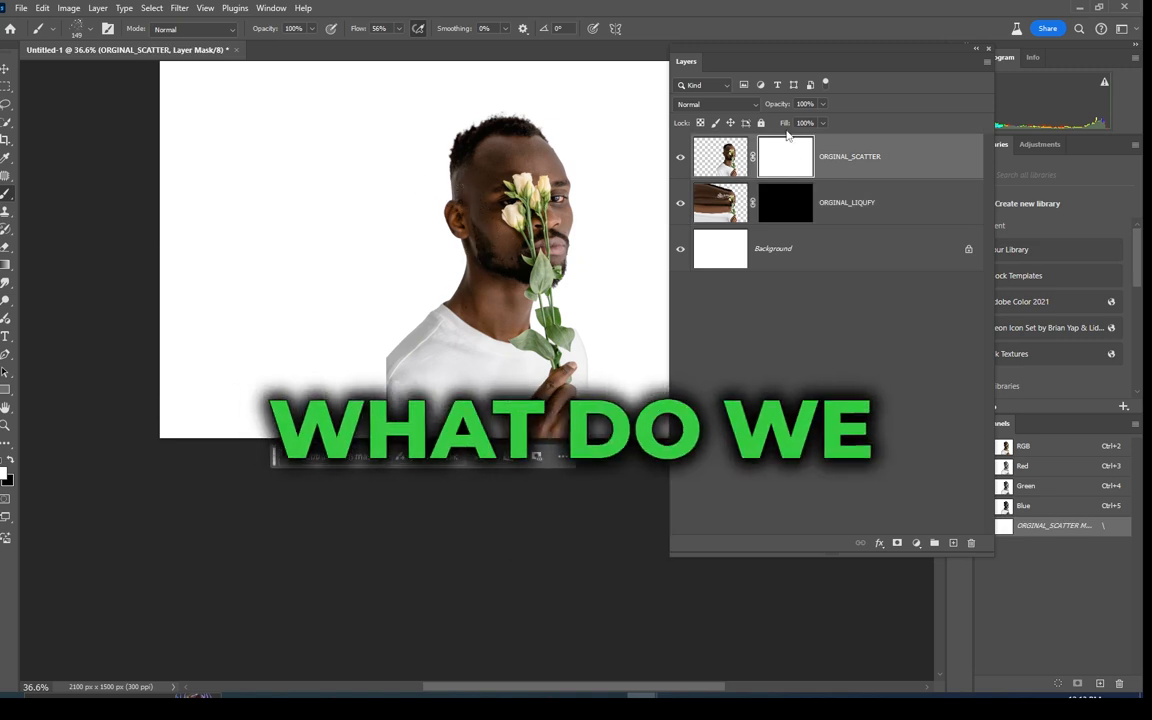
{"action": "left_click", "coordinate": [12, 460]}
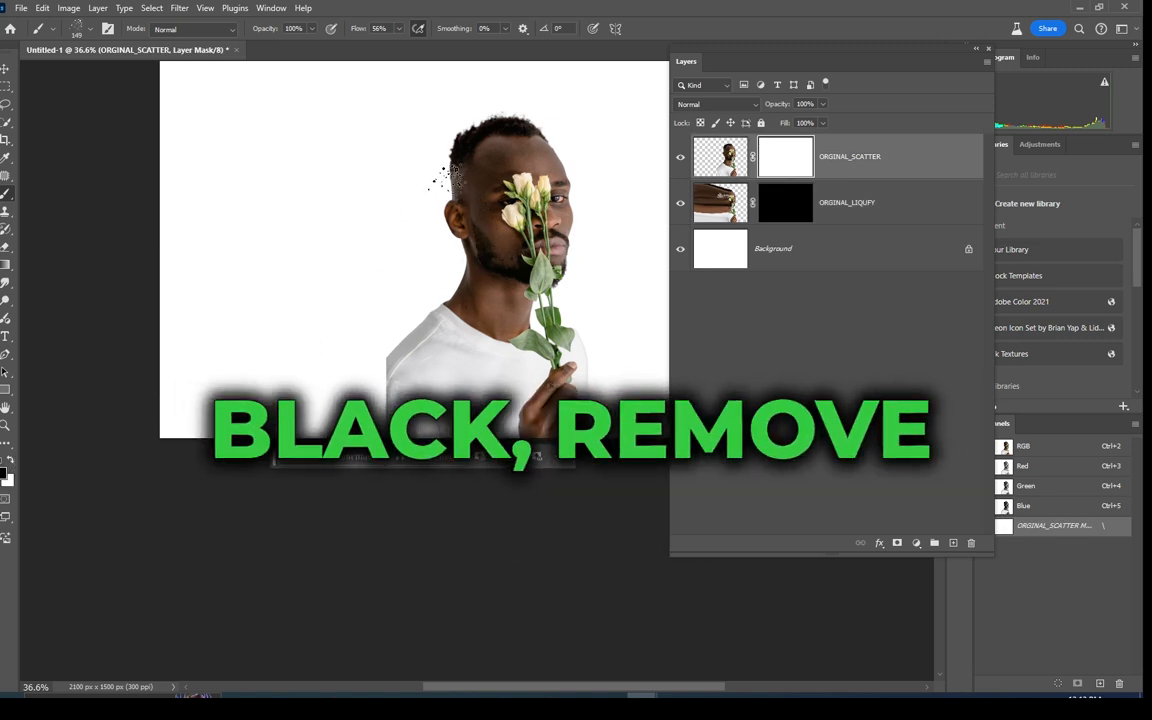
{"action": "scroll", "coordinate": [448, 172], "scroll_direction": "up", "scroll_amount": 3}
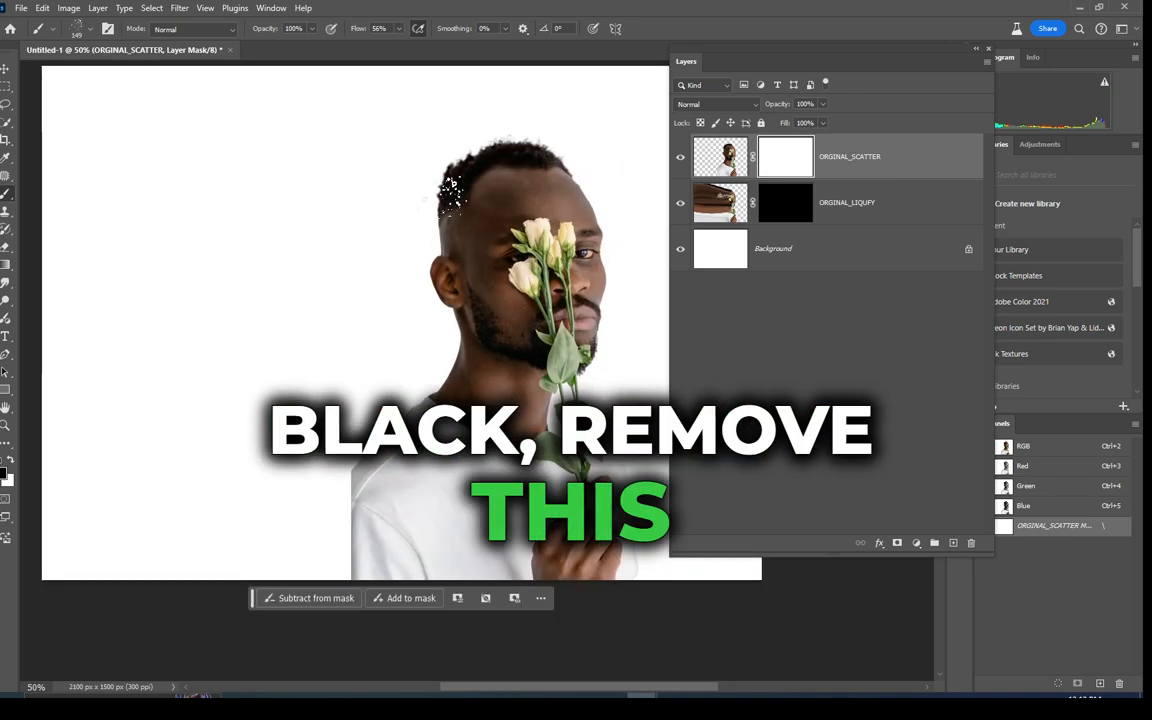
{"action": "left_click", "coordinate": [454, 182]}
{"action": "left_click", "coordinate": [454, 197]}
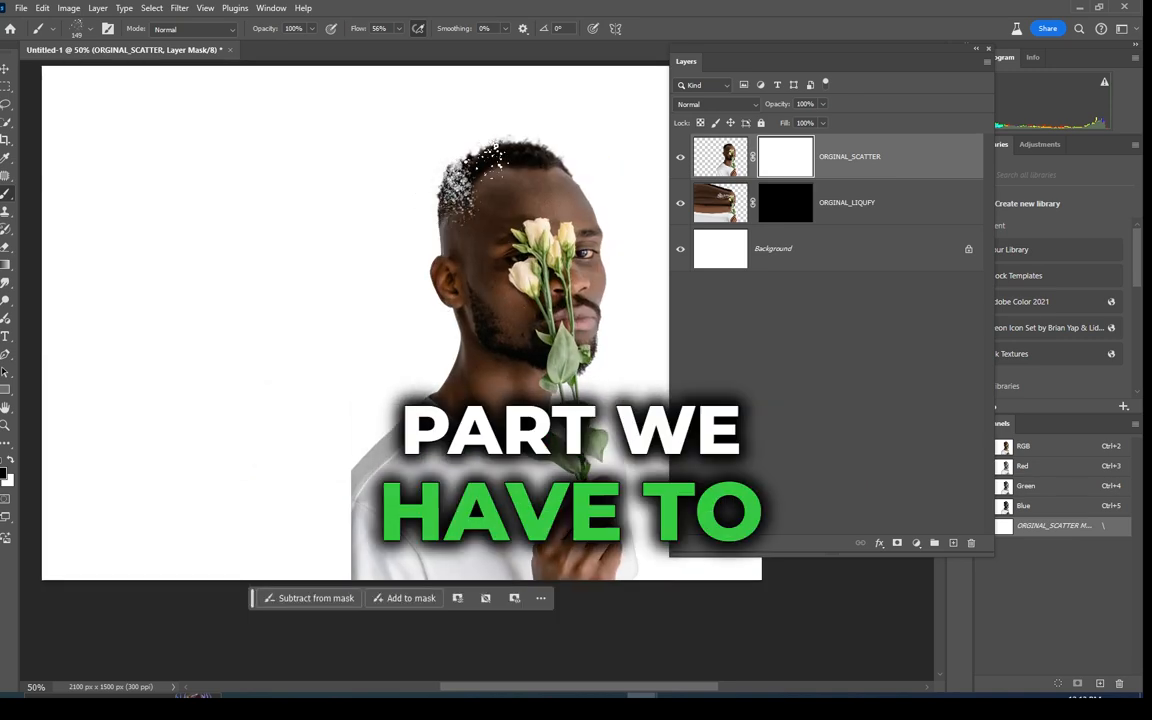
{"action": "left_click", "coordinate": [487, 165]}
{"action": "mouse_move", "coordinate": [478, 138]}
{"action": "left_mouse_down"}
{"action": "mouse_move", "coordinate": [433, 218]}
{"action": "mouse_move", "coordinate": [450, 222]}
{"action": "mouse_move", "coordinate": [440, 324]}
{"action": "left_mouse_up"}
{"action": "key", "text": "ctrl+z"}
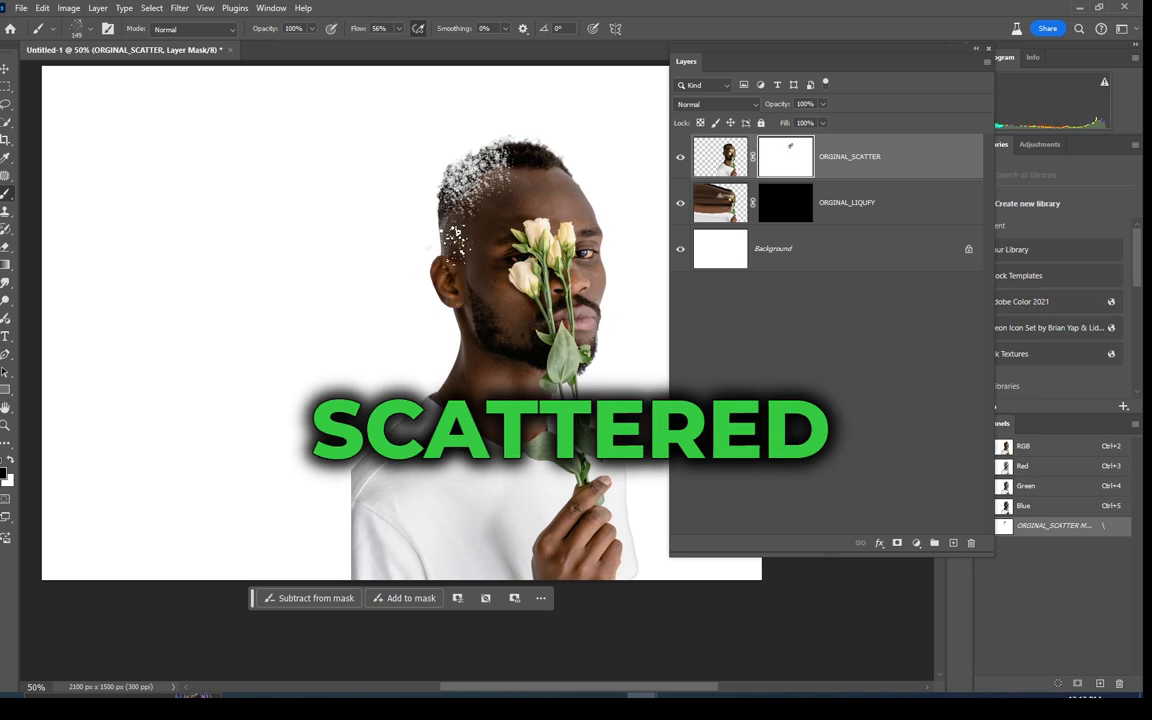
{"action": "mouse_move", "coordinate": [450, 245]}
{"action": "left_mouse_down"}
{"action": "mouse_move", "coordinate": [393, 572]}
{"action": "mouse_move", "coordinate": [356, 482]}
{"action": "mouse_move", "coordinate": [396, 466]}
{"action": "mouse_move", "coordinate": [399, 436]}
{"action": "mouse_move", "coordinate": [460, 378]}
{"action": "mouse_move", "coordinate": [471, 350]}
{"action": "mouse_move", "coordinate": [450, 336]}
{"action": "mouse_move", "coordinate": [434, 295]}
{"action": "mouse_move", "coordinate": [440, 250]}
{"action": "mouse_move", "coordinate": [465, 376]}
{"action": "mouse_move", "coordinate": [465, 335]}
{"action": "mouse_move", "coordinate": [475, 340]}
{"action": "mouse_move", "coordinate": [418, 275]}
{"action": "mouse_move", "coordinate": [418, 215]}
{"action": "mouse_move", "coordinate": [505, 205]}
{"action": "mouse_move", "coordinate": [540, 155]}
{"action": "mouse_move", "coordinate": [505, 115]}
{"action": "mouse_move", "coordinate": [430, 90]}
{"action": "mouse_move", "coordinate": [577, 165]}
{"action": "mouse_move", "coordinate": [455, 152]}
{"action": "mouse_move", "coordinate": [405, 200]}
{"action": "mouse_move", "coordinate": [435, 220]}
{"action": "left_mouse_up"}
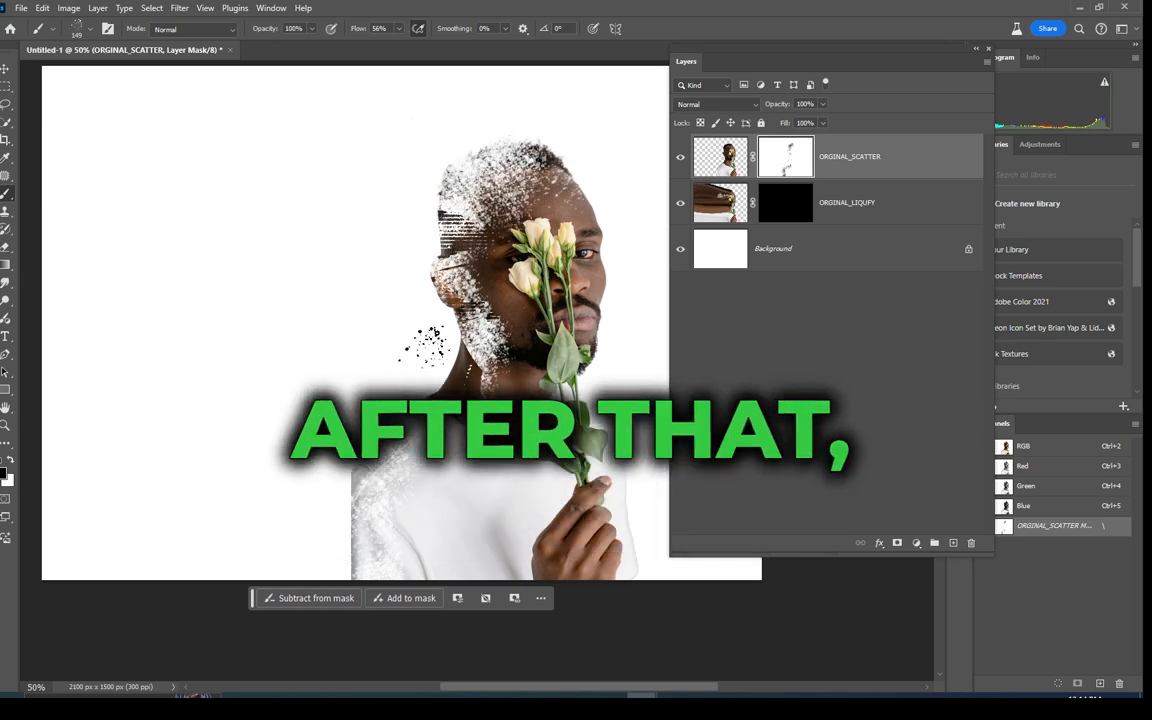
Try white scatter dabs beside the ear on the ORGINAL_LIQUFY mask, undo them, and return to the ORGINAL_SCATTER mask with black.
{"action": "left_click", "coordinate": [786, 217]}
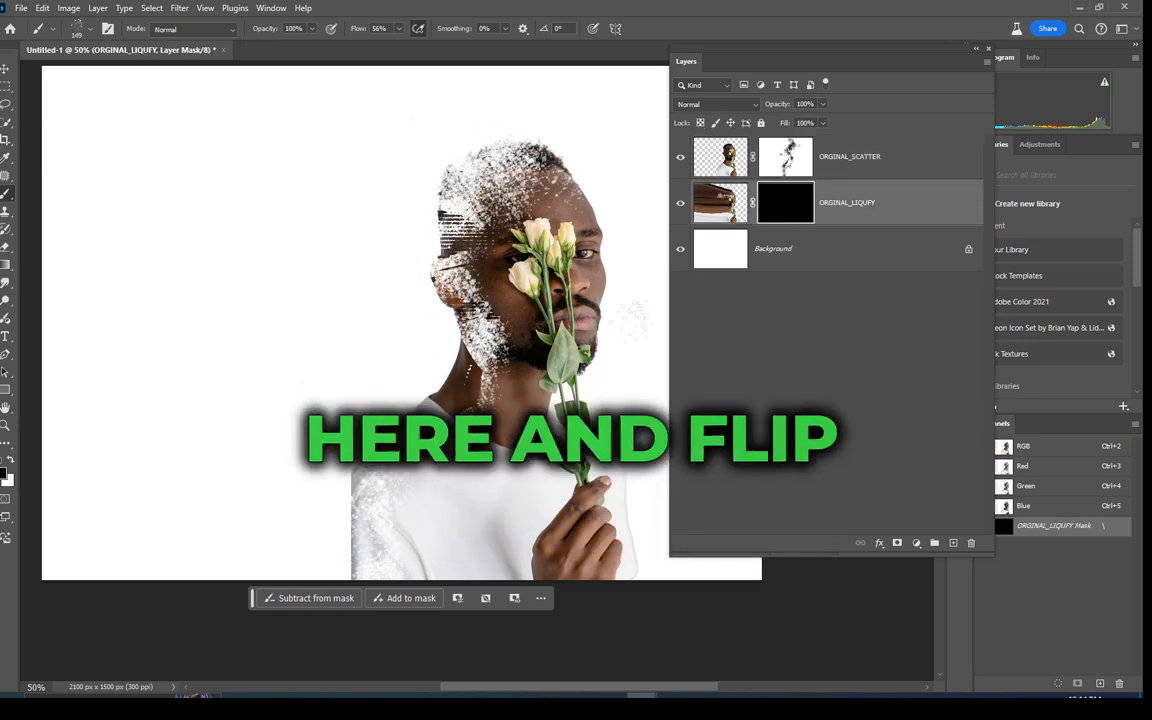
{"action": "left_click", "coordinate": [12, 462]}
{"action": "mouse_move", "coordinate": [380, 250]}
{"action": "left_mouse_down"}
{"action": "mouse_move", "coordinate": [395, 255]}
{"action": "mouse_move", "coordinate": [350, 250]}
{"action": "mouse_move", "coordinate": [385, 255]}
{"action": "left_mouse_up"}
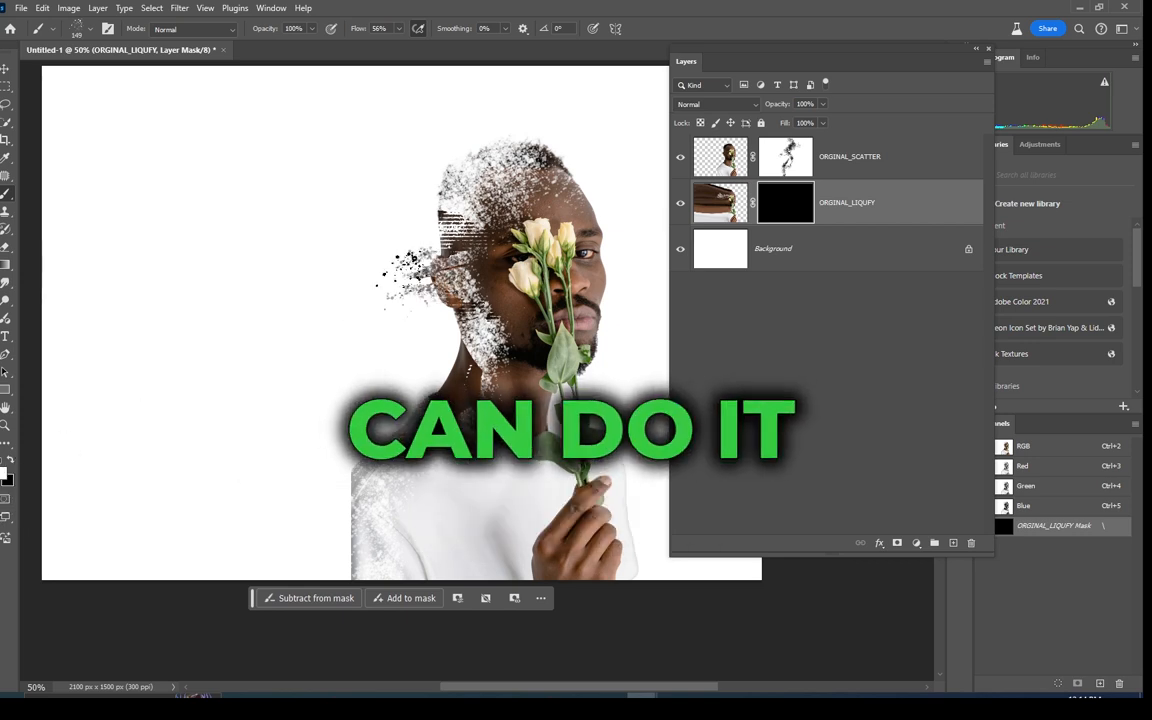
{"action": "left_click", "coordinate": [401, 275]}
{"action": "key", "text": "ctrl+z"}
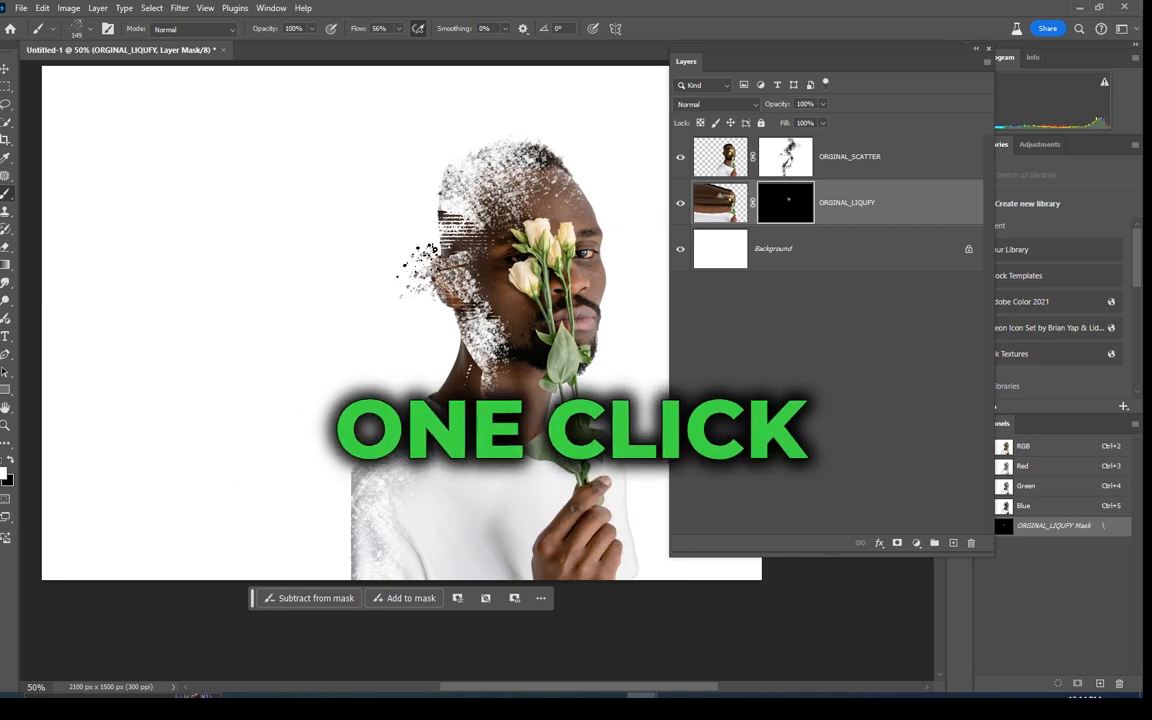
{"action": "key", "text": "ctrl+z"}
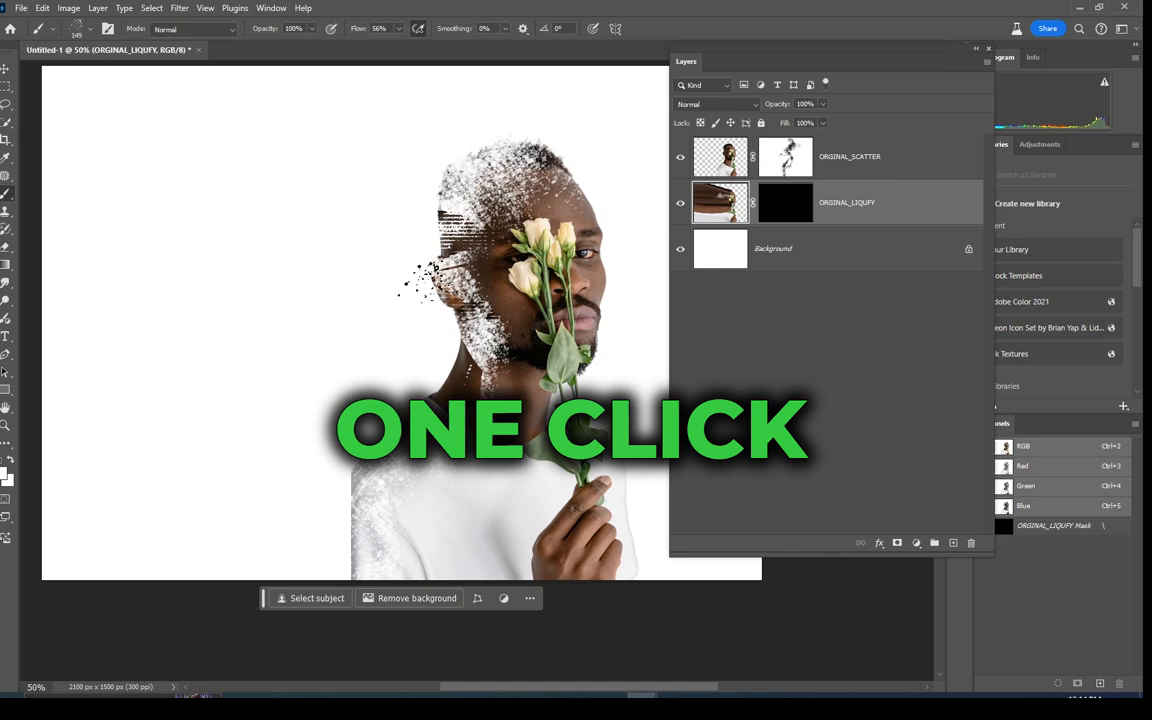
{"action": "left_click", "coordinate": [713, 152]}
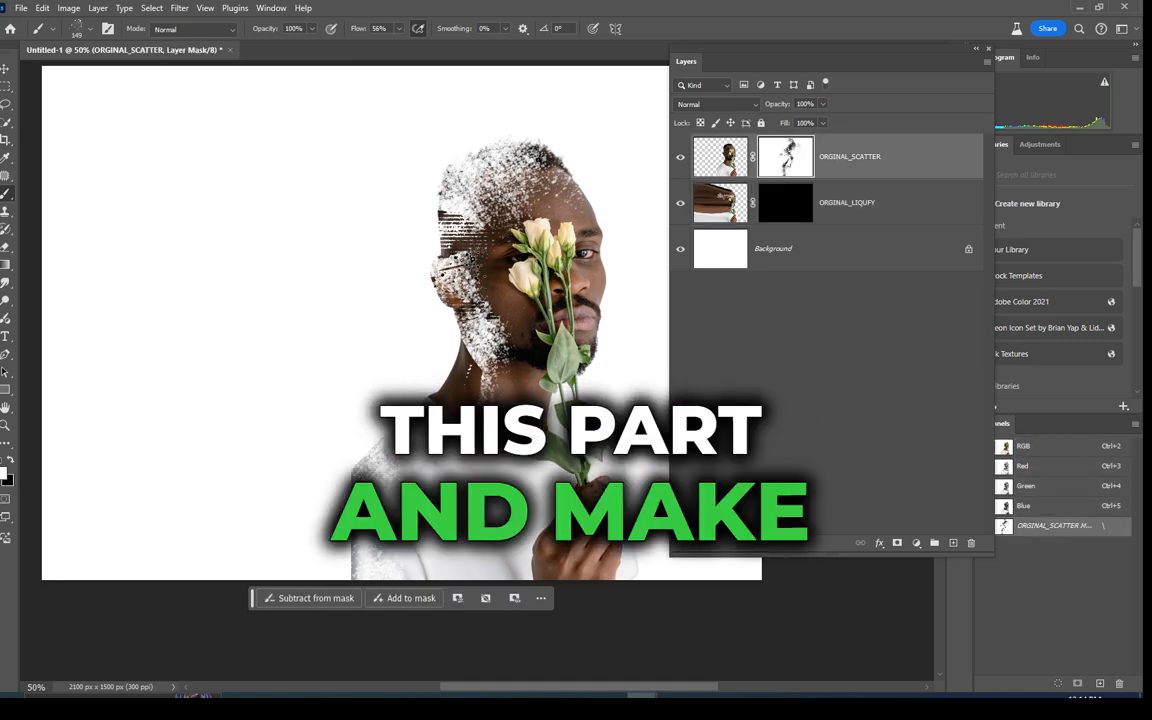
{"action": "left_click", "coordinate": [352, 330]}
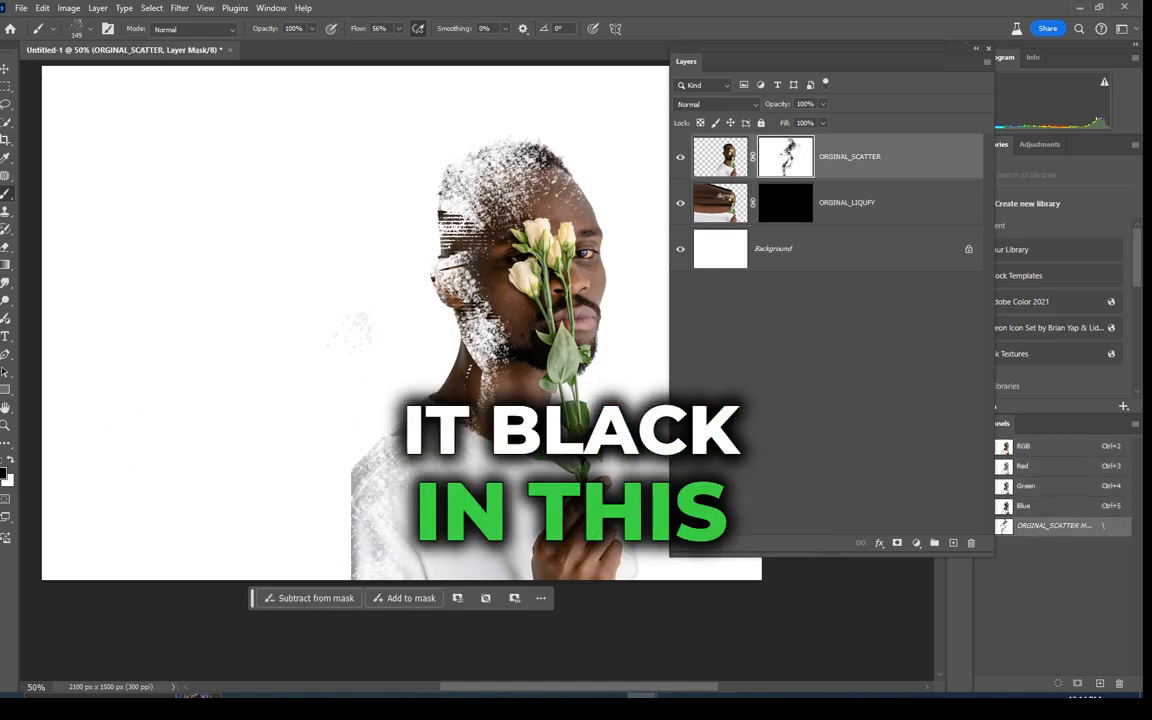
Paint single white scatter dabs on the ORGINAL_LIQUFY mask along the back of the head, ear, neck and shoulder.
{"action": "left_click", "coordinate": [785, 203]}
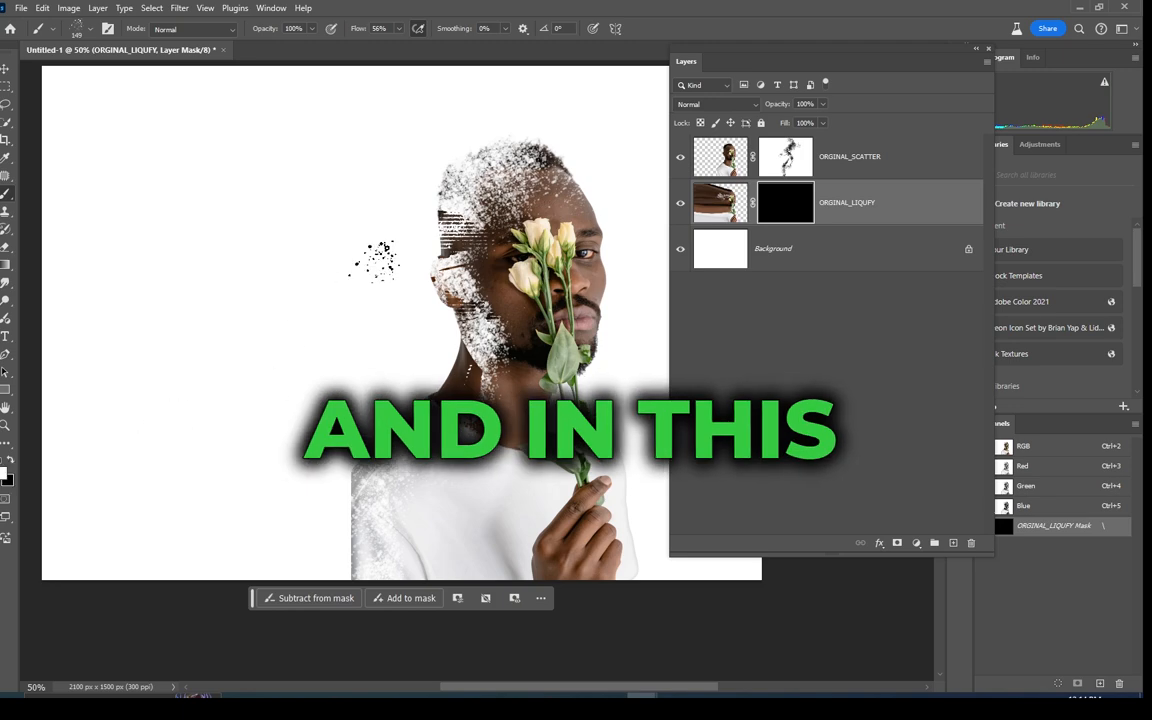
{"action": "left_click", "coordinate": [436, 276]}
{"action": "left_click", "coordinate": [417, 281]}
{"action": "left_click", "coordinate": [430, 194]}
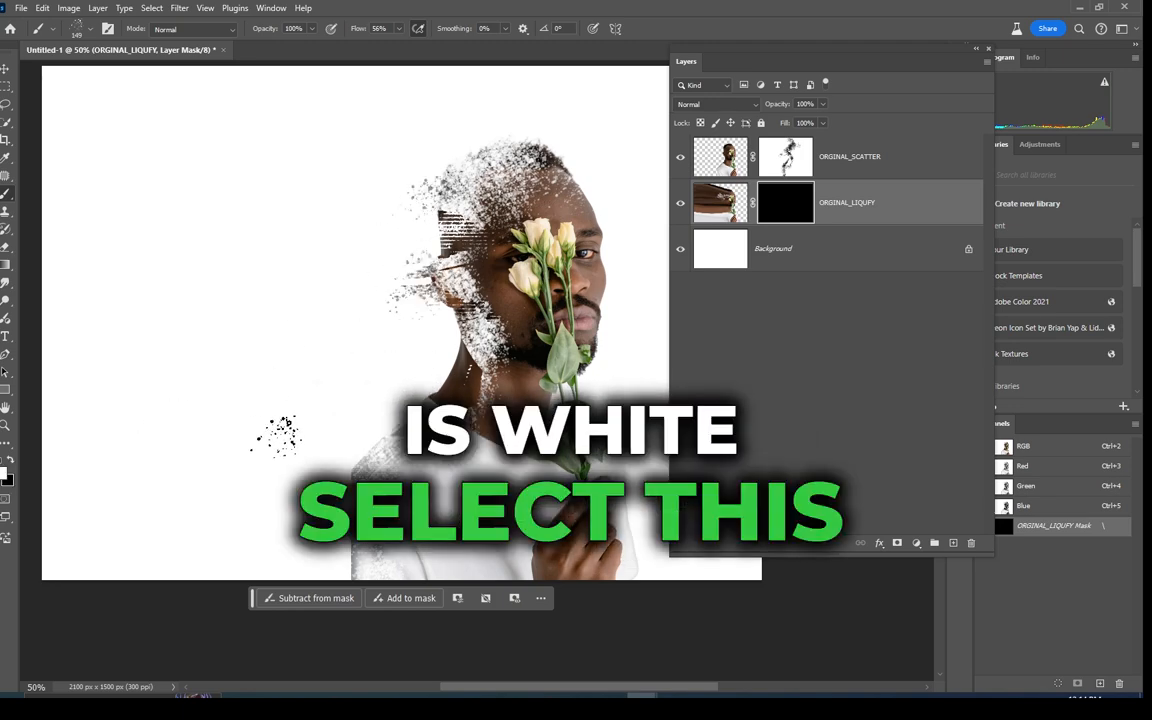
{"action": "left_click", "coordinate": [490, 150]}
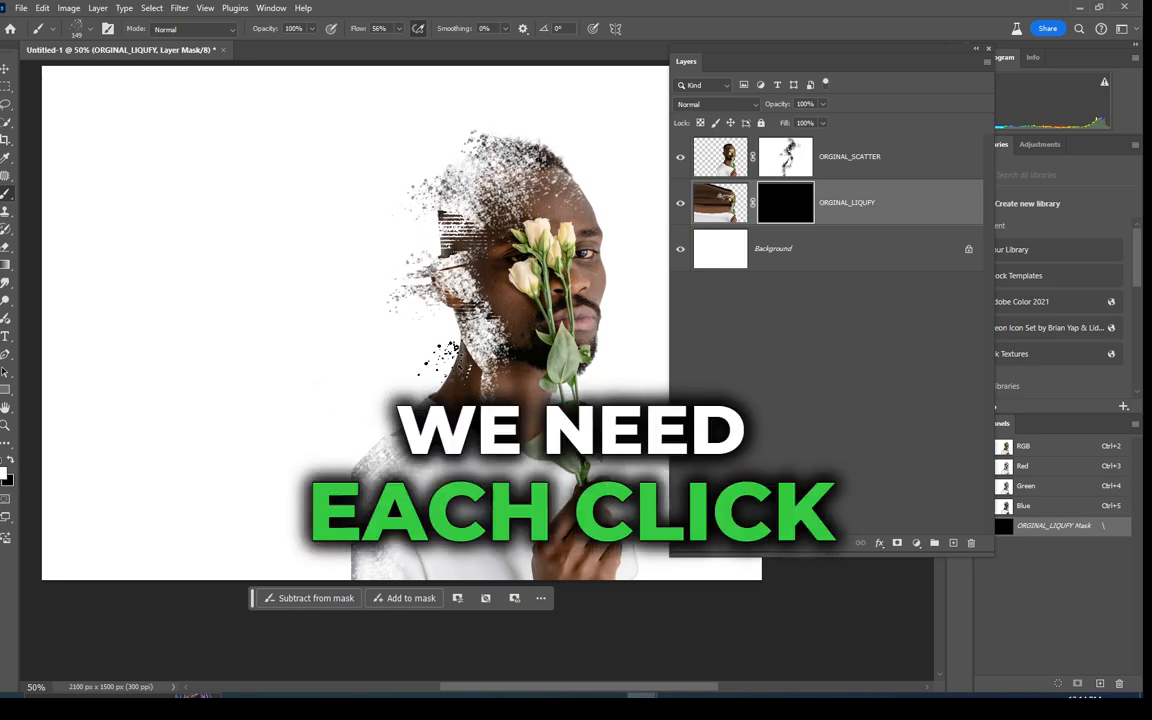
{"action": "left_click", "coordinate": [449, 349]}
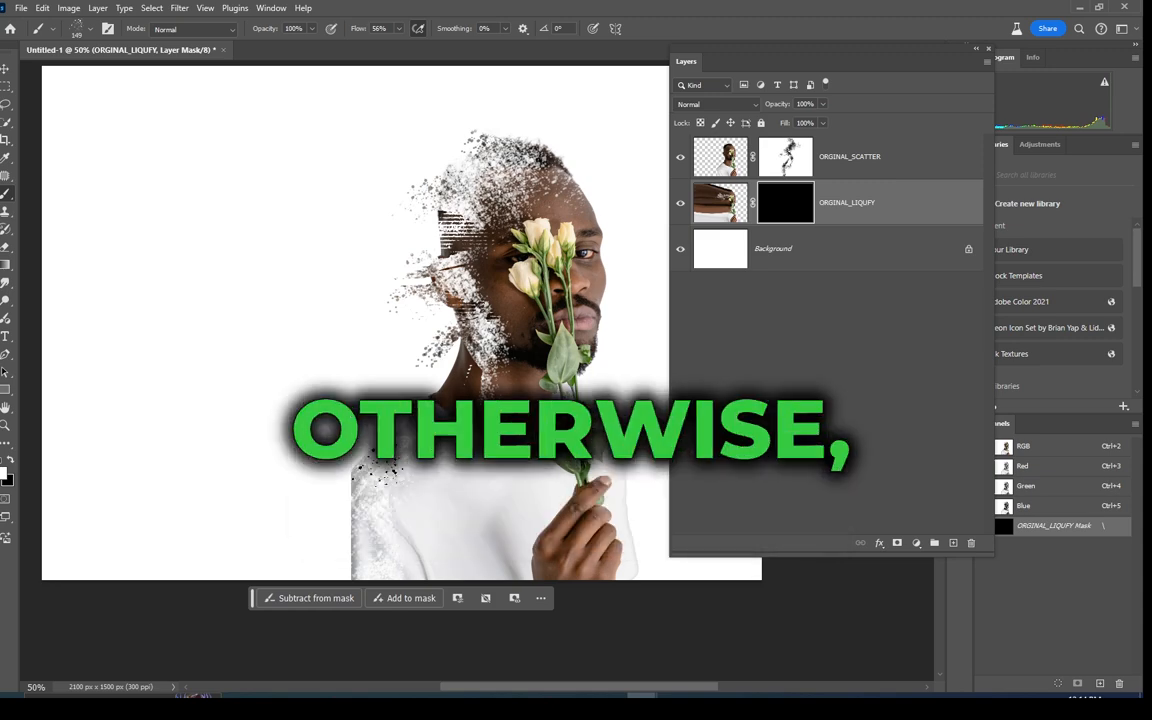
{"action": "left_click", "coordinate": [340, 443]}
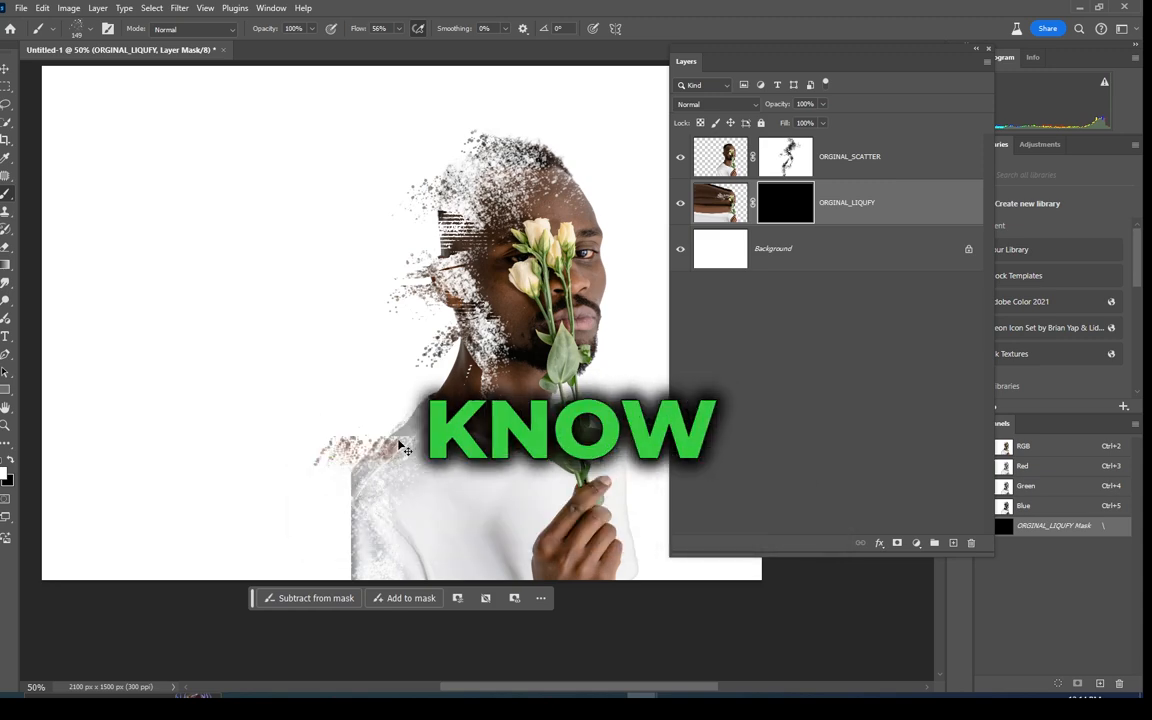
{"action": "key", "text": "ctrl+z"}
{"action": "left_click", "coordinate": [368, 448]}
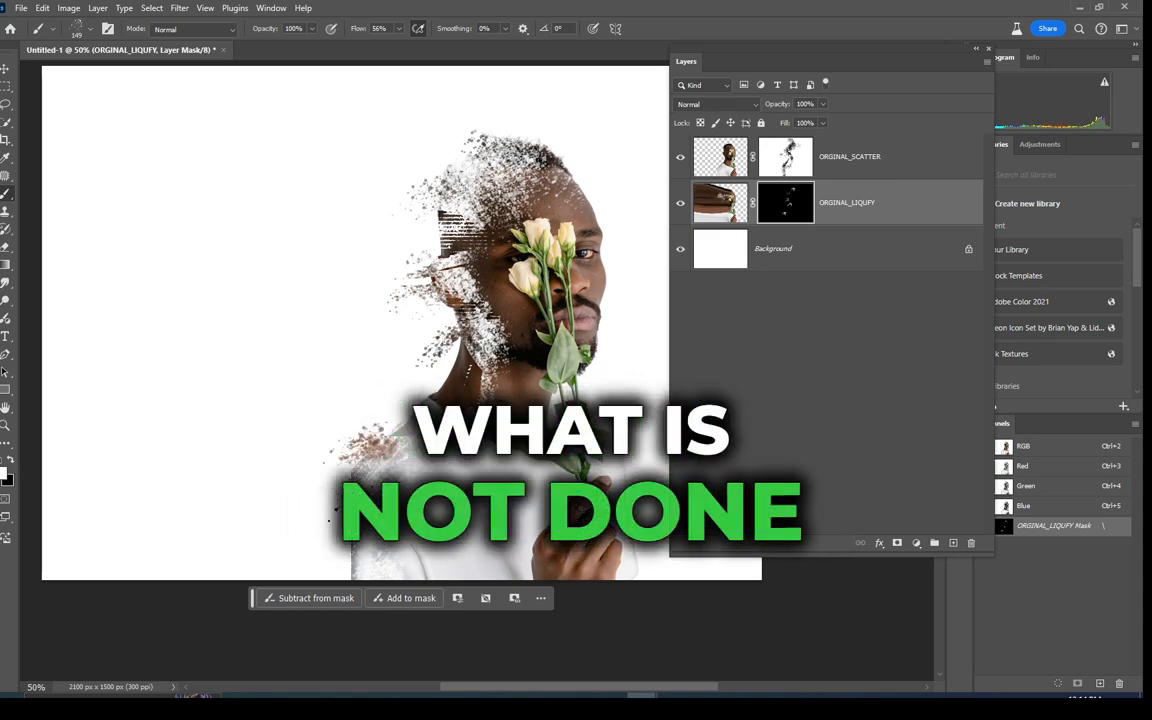
{"action": "left_click", "coordinate": [358, 540]}
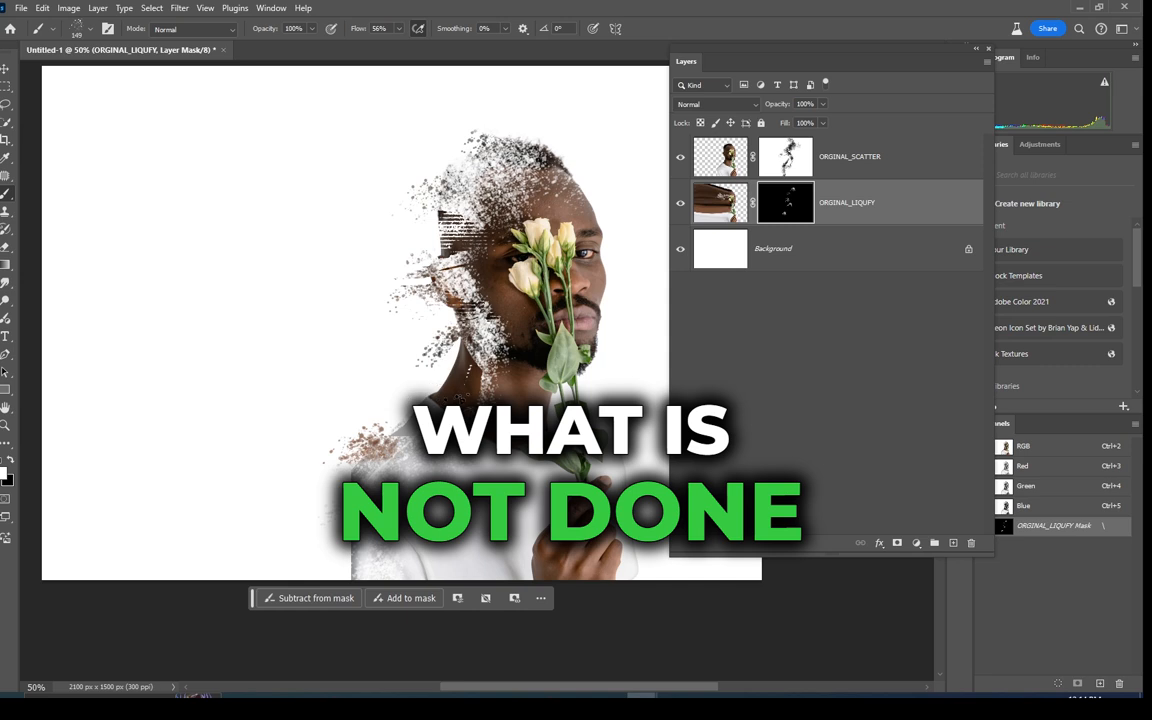
Extend the dispersion with rows of white scatter strokes on the ORGINAL_LIQUFY mask, trailing from the head and shoulder across the empty backdrop.
{"action": "left_click_drag", "start_coordinate": [430, 195], "coordinate": [75, 290]}
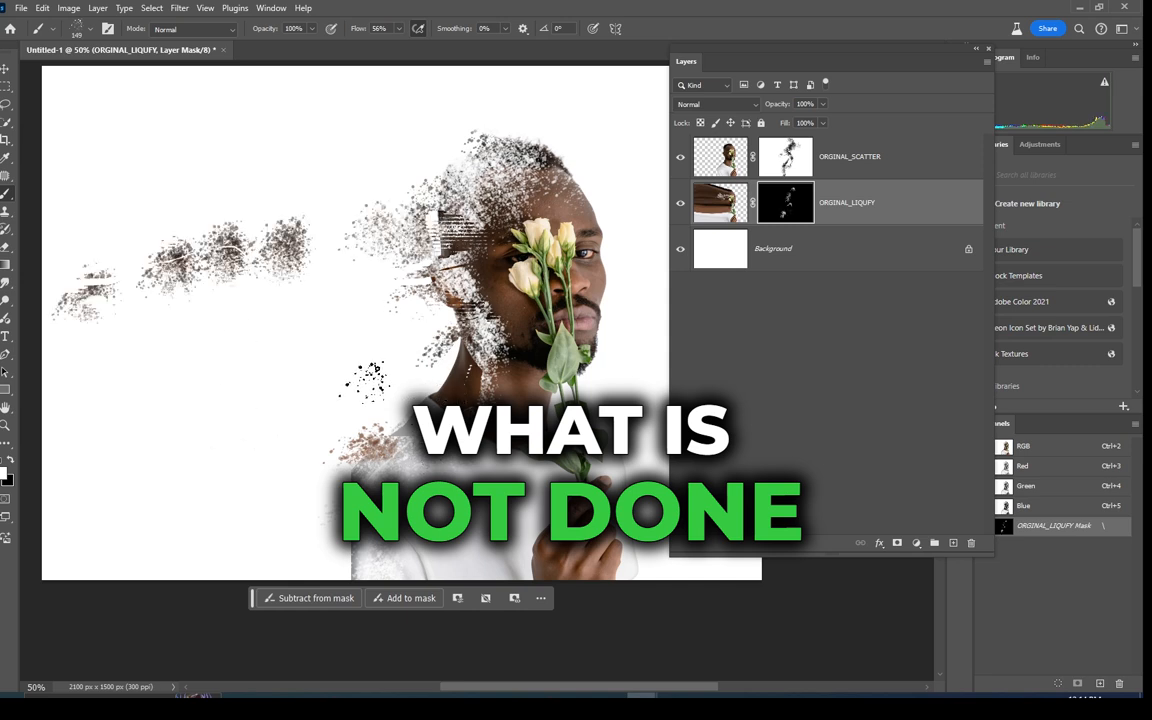
{"action": "left_click", "coordinate": [397, 136]}
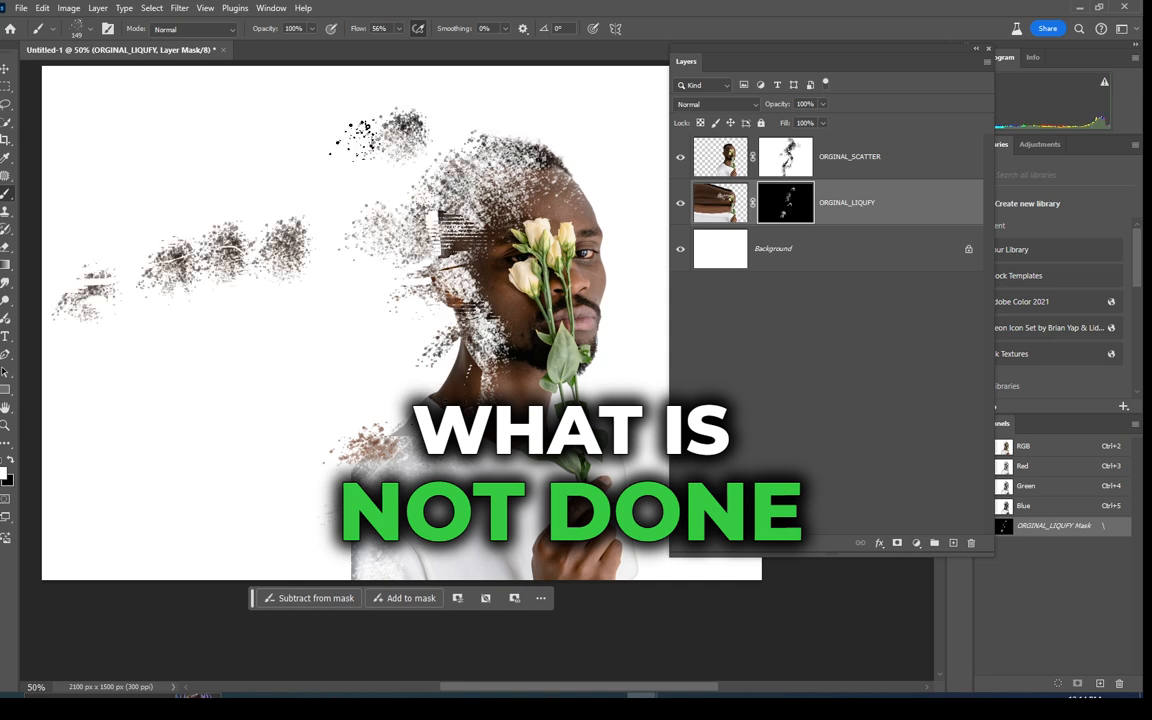
{"action": "mouse_move", "coordinate": [459, 209]}
{"action": "left_mouse_down"}
{"action": "mouse_move", "coordinate": [479, 316]}
{"action": "mouse_move", "coordinate": [469, 292]}
{"action": "left_mouse_up"}
{"action": "mouse_move", "coordinate": [400, 194]}
{"action": "left_mouse_down"}
{"action": "mouse_move", "coordinate": [387, 162]}
{"action": "mouse_move", "coordinate": [302, 143]}
{"action": "left_mouse_up"}
{"action": "left_click_drag", "start_coordinate": [487, 234], "coordinate": [467, 227]}
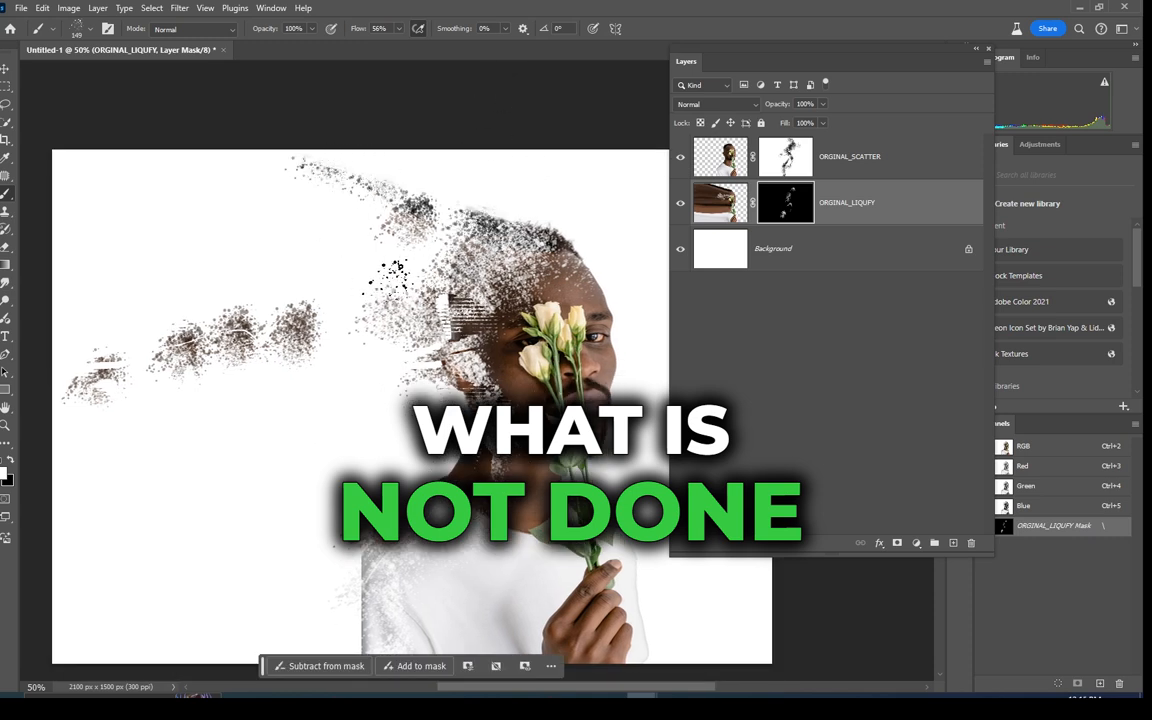
{"action": "mouse_move", "coordinate": [395, 268]}
{"action": "left_mouse_down"}
{"action": "mouse_move", "coordinate": [268, 267]}
{"action": "mouse_move", "coordinate": [140, 278]}
{"action": "mouse_move", "coordinate": [75, 298]}
{"action": "mouse_move", "coordinate": [40, 335]}
{"action": "mouse_move", "coordinate": [42, 420]}
{"action": "left_mouse_up"}
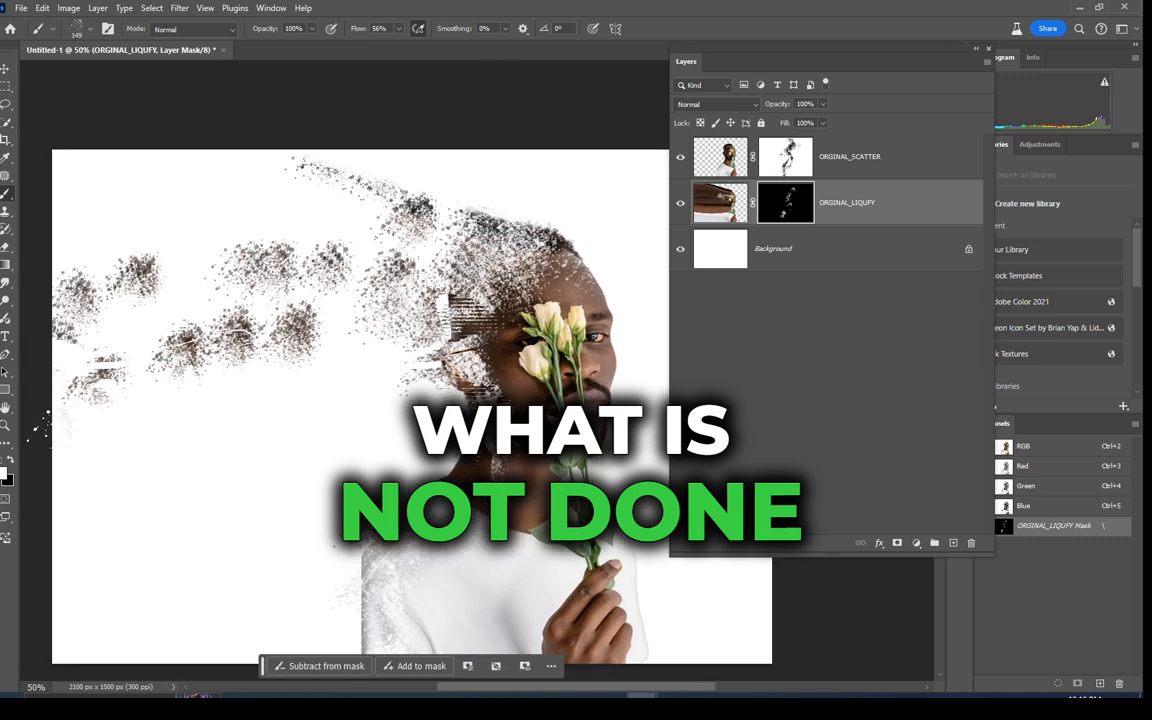
{"action": "mouse_move", "coordinate": [386, 364]}
{"action": "left_mouse_down"}
{"action": "mouse_move", "coordinate": [284, 394]}
{"action": "mouse_move", "coordinate": [90, 515]}
{"action": "left_mouse_up"}
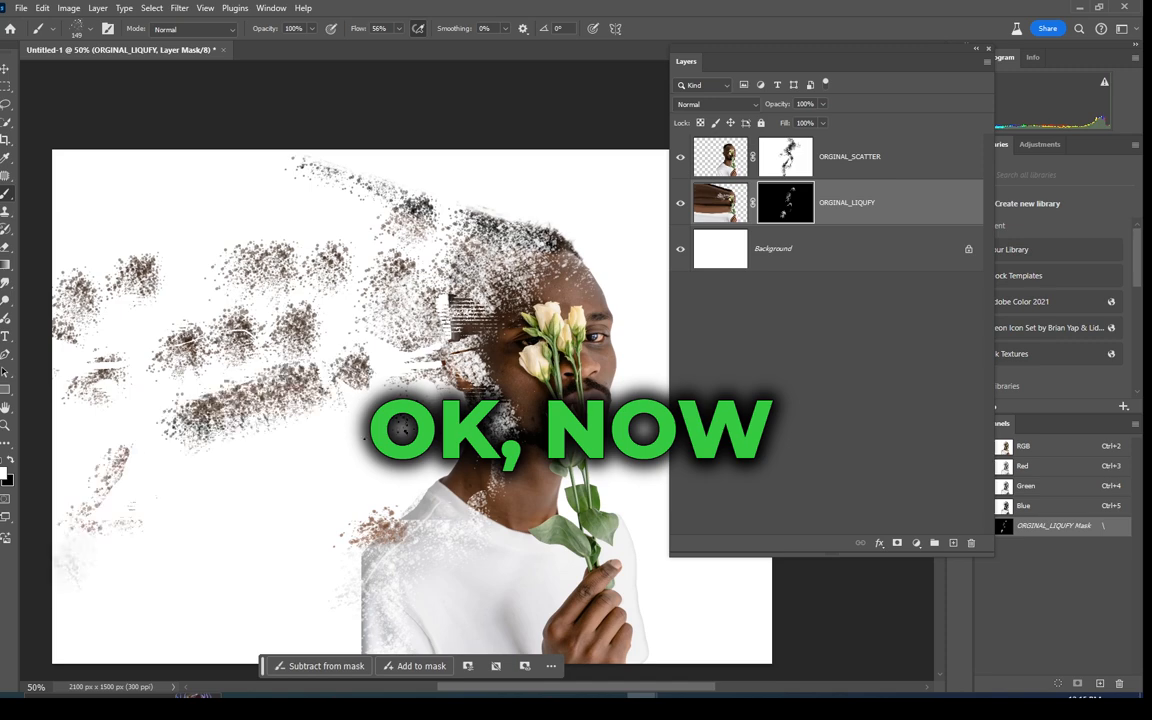
{"action": "mouse_move", "coordinate": [372, 408]}
{"action": "left_mouse_down"}
{"action": "mouse_move", "coordinate": [297, 484]}
{"action": "mouse_move", "coordinate": [175, 550]}
{"action": "mouse_move", "coordinate": [125, 600]}
{"action": "mouse_move", "coordinate": [72, 580]}
{"action": "mouse_move", "coordinate": [55, 545]}
{"action": "left_mouse_up"}
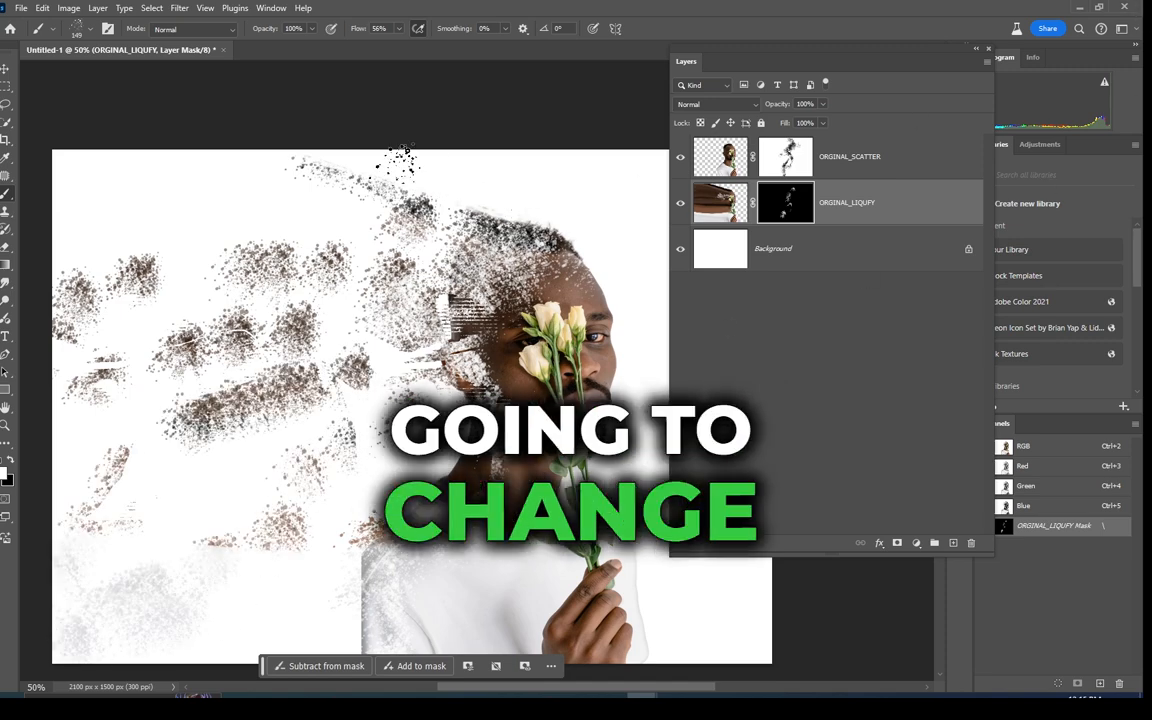
{"action": "left_click_drag", "start_coordinate": [200, 199], "coordinate": [80, 180]}
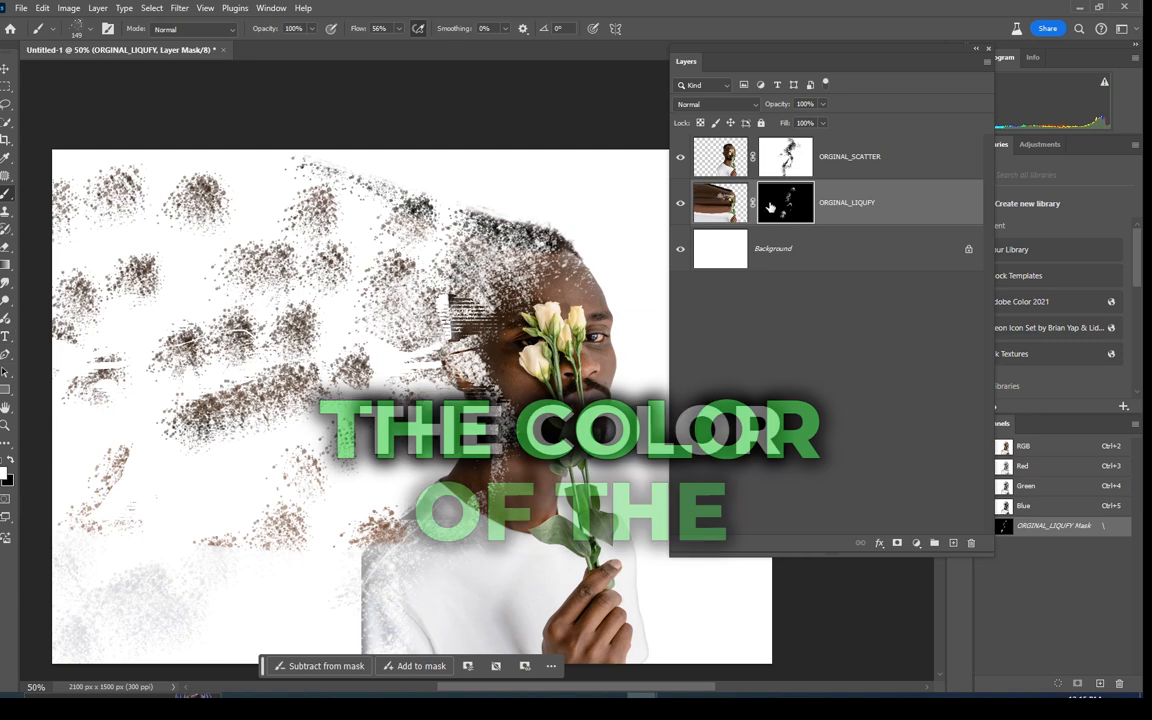
Add a dark reddish-brown Solid Color fill layer directly above the Background, and move the layer list clear of the canvas.
{"action": "left_click", "coordinate": [837, 263]}
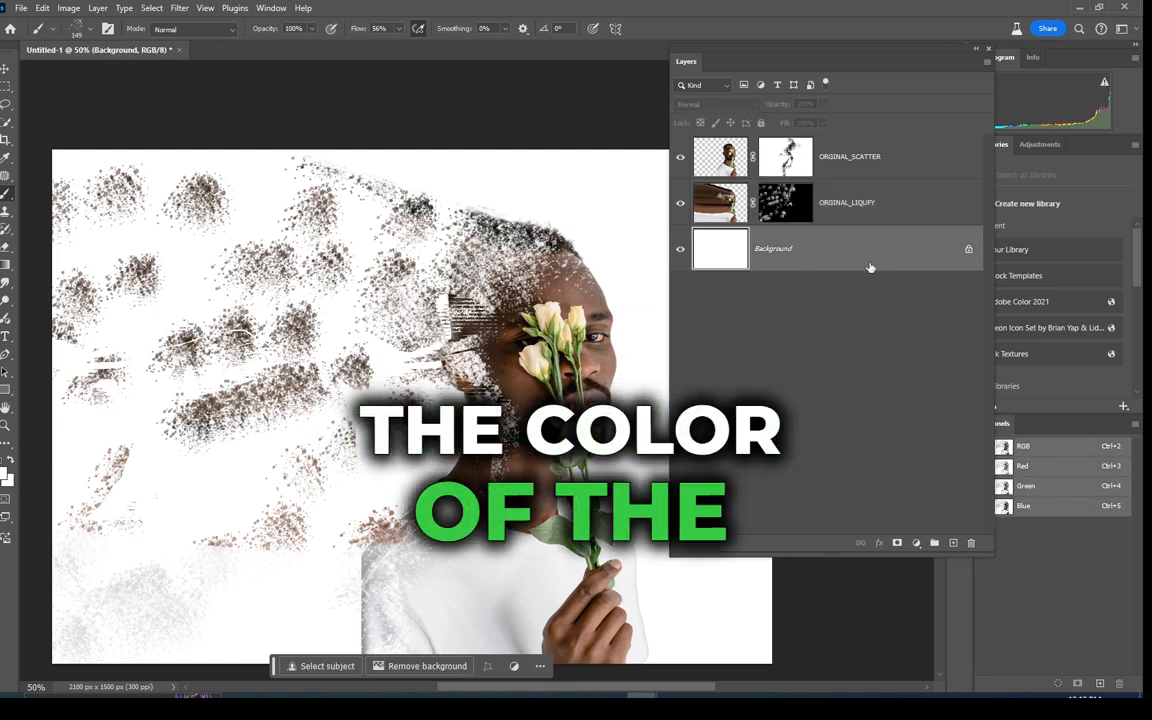
{"action": "left_click", "coordinate": [916, 543]}
{"action": "left_click", "coordinate": [935, 303]}
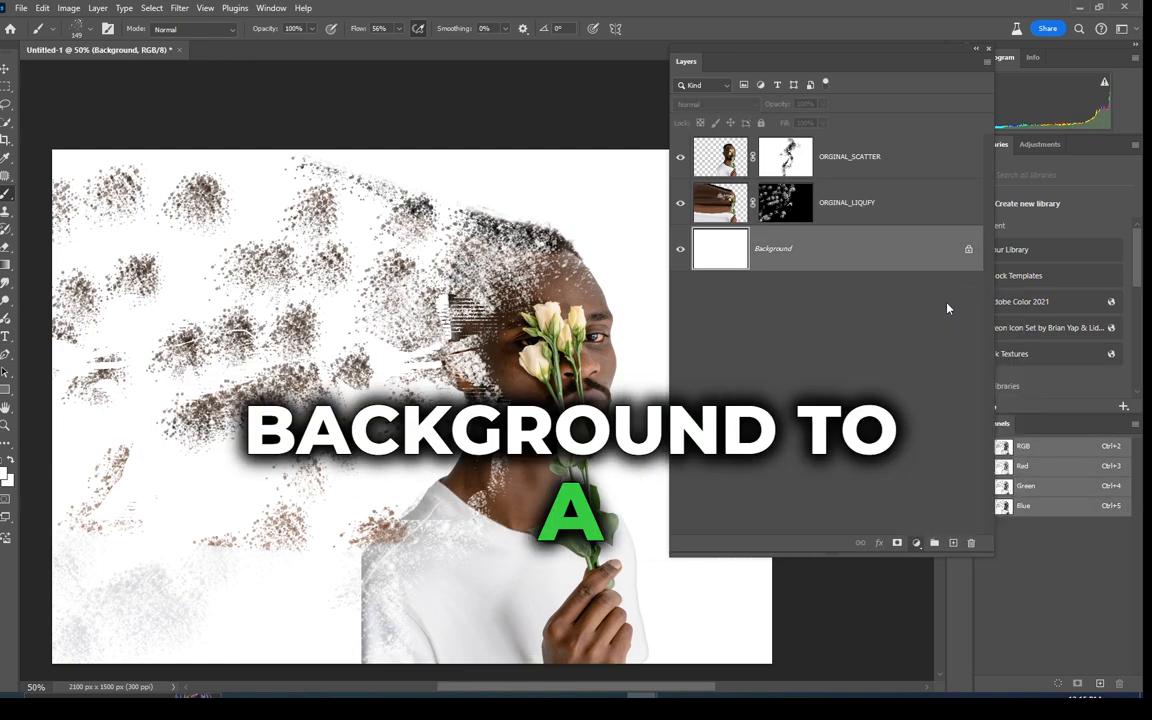
{"action": "left_click", "coordinate": [908, 181]}
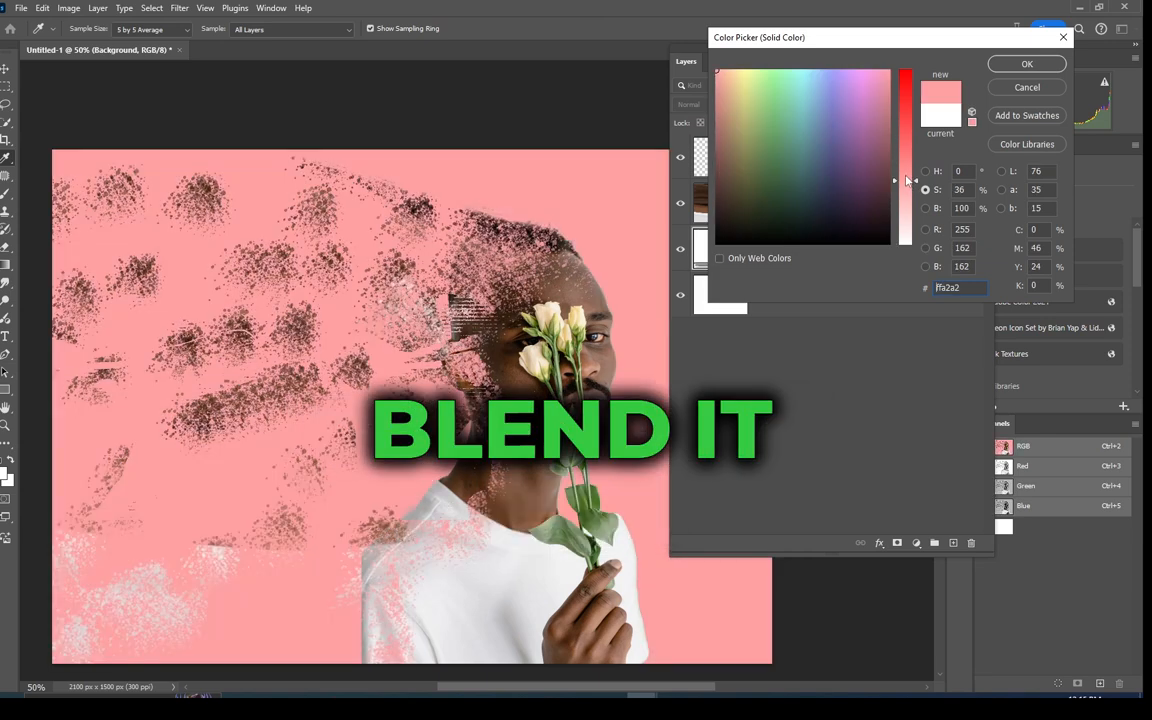
{"action": "left_click_drag", "start_coordinate": [866, 102], "coordinate": [714, 179]}
{"action": "left_click", "coordinate": [1015, 64]}
{"action": "left_click_drag", "start_coordinate": [736, 52], "coordinate": [804, 43]}
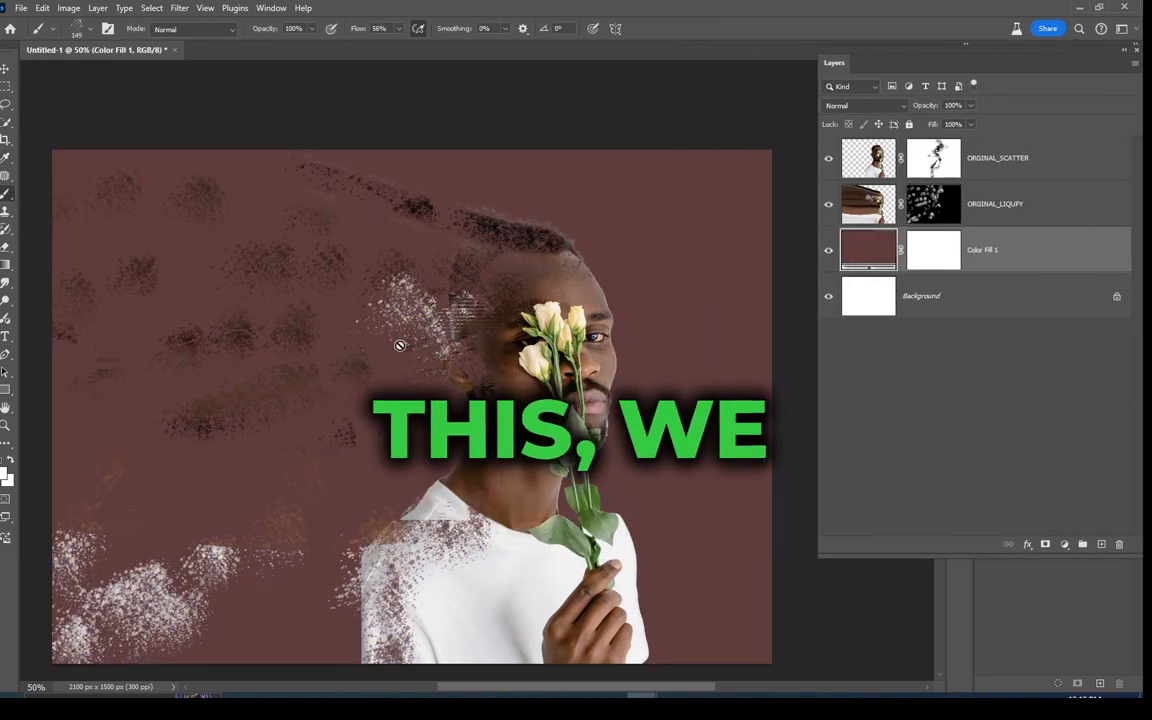
{"action": "key", "text": "ctrl+minus"}
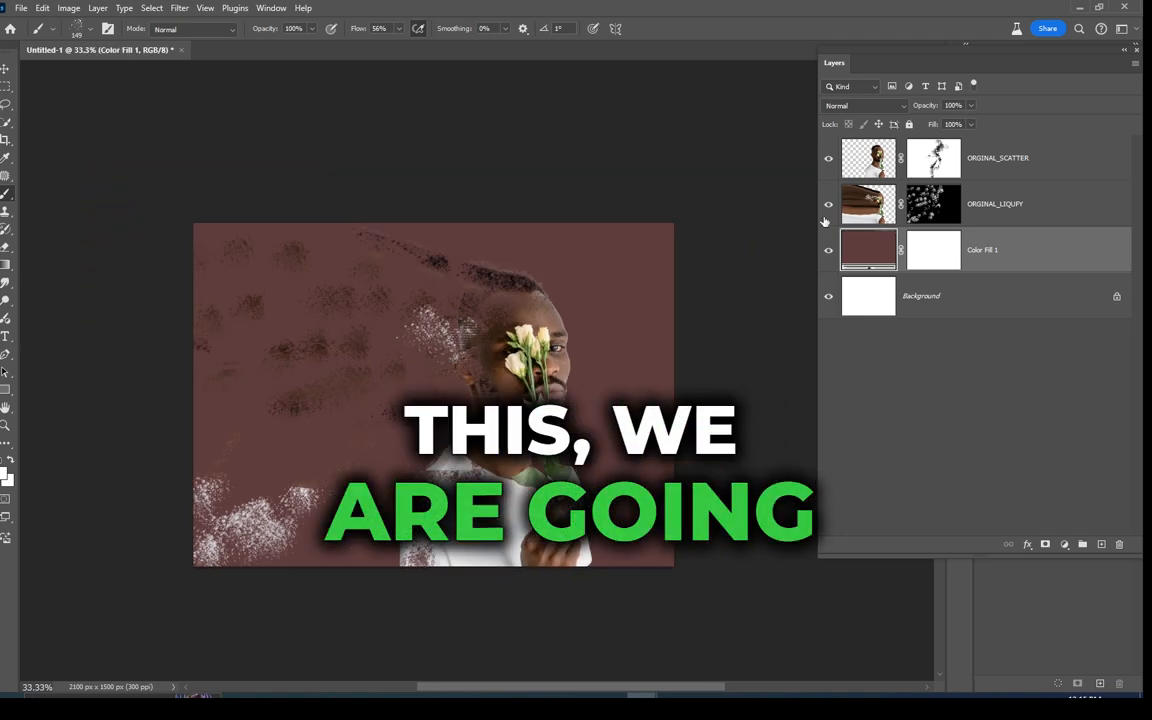
Try a Hue/Saturation adjustment on the ORGINAL_SCATTER layer with Hue +19, Saturation +42 and Lightness +15.
{"action": "left_click", "coordinate": [846, 203]}
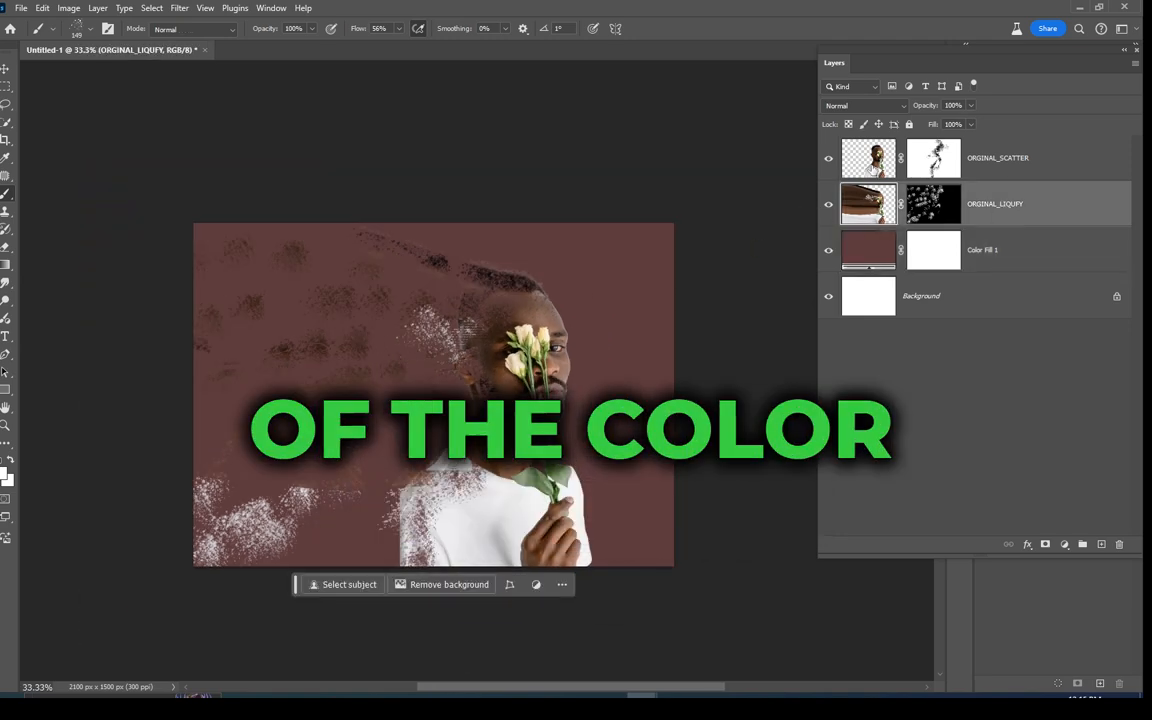
{"action": "left_click", "coordinate": [864, 163]}
{"action": "left_click", "coordinate": [69, 8]}
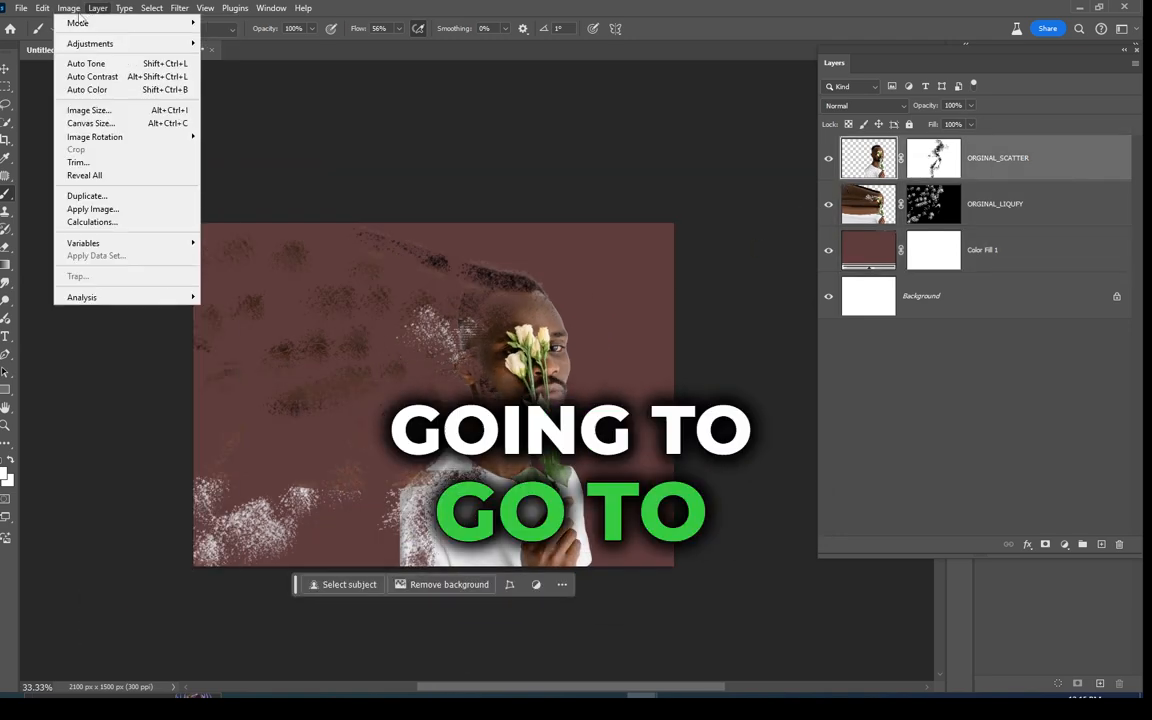
{"action": "mouse_move", "coordinate": [100, 43]}
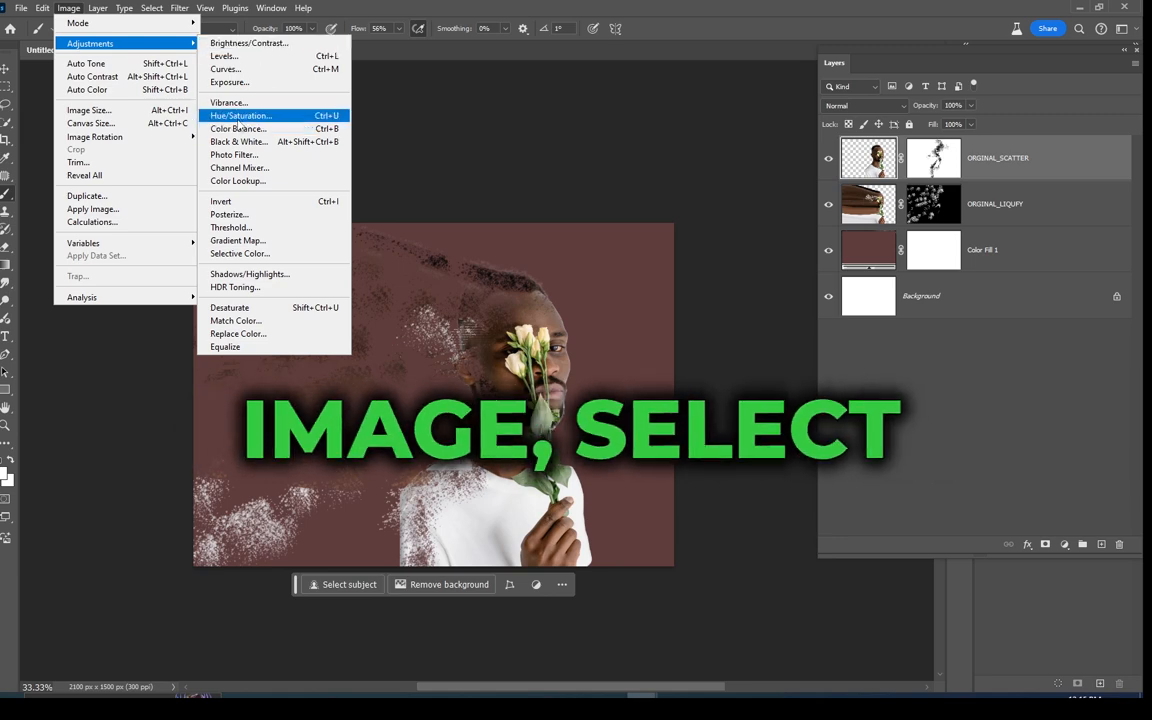
{"action": "left_click", "coordinate": [240, 115]}
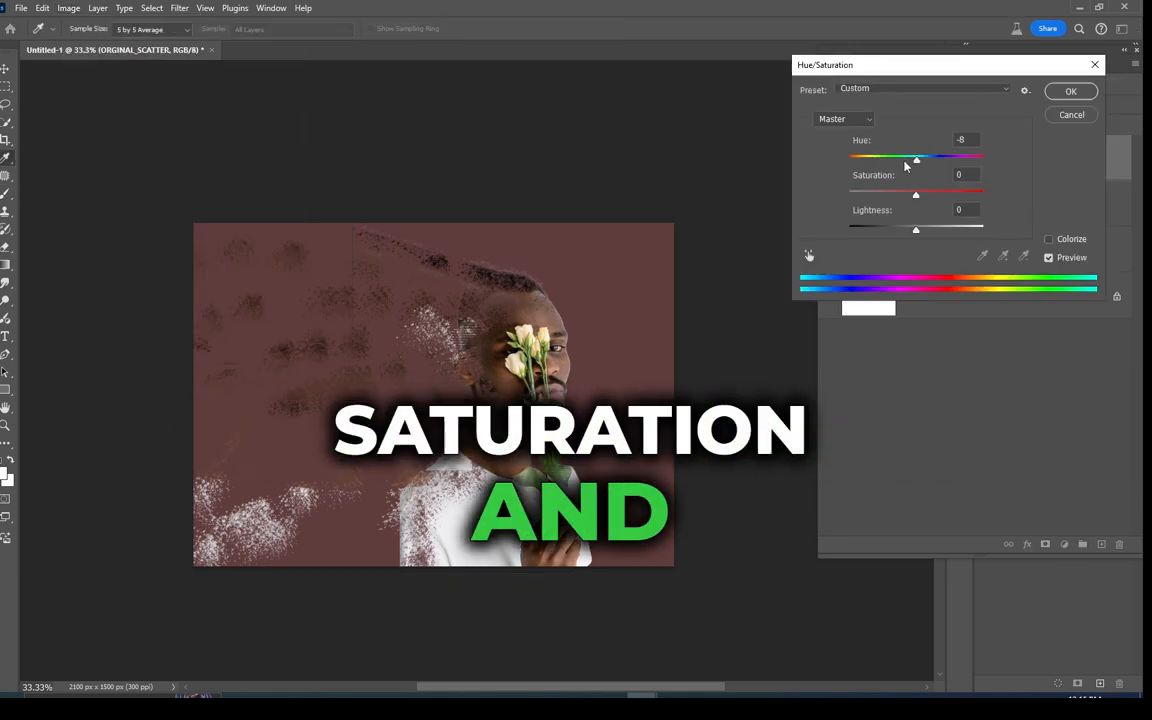
{"action": "left_click_drag", "start_coordinate": [905, 166], "coordinate": [928, 234]}
{"action": "left_click", "coordinate": [930, 162]}
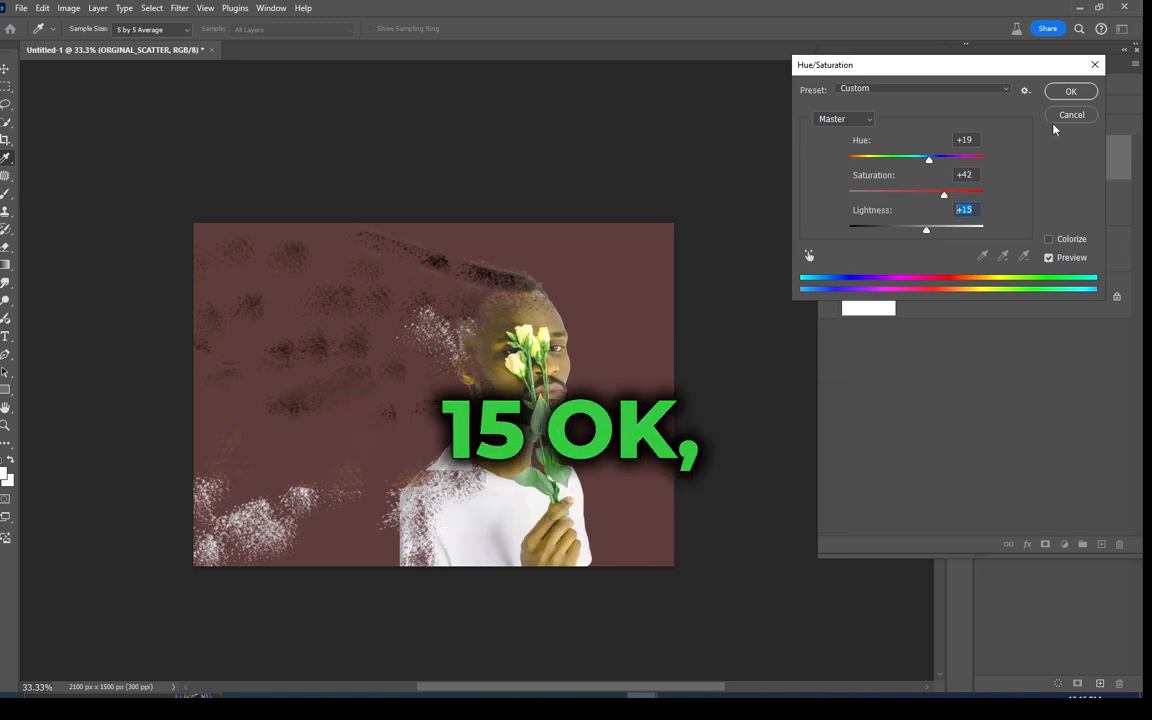
{"action": "left_click", "coordinate": [1070, 91]}
Apply Hue/Saturation to the ORGINAL_SCATTER image with Hue +19, Saturation +42 and Lightness +15.
{"action": "left_click", "coordinate": [68, 8]}
{"action": "mouse_move", "coordinate": [90, 43]}
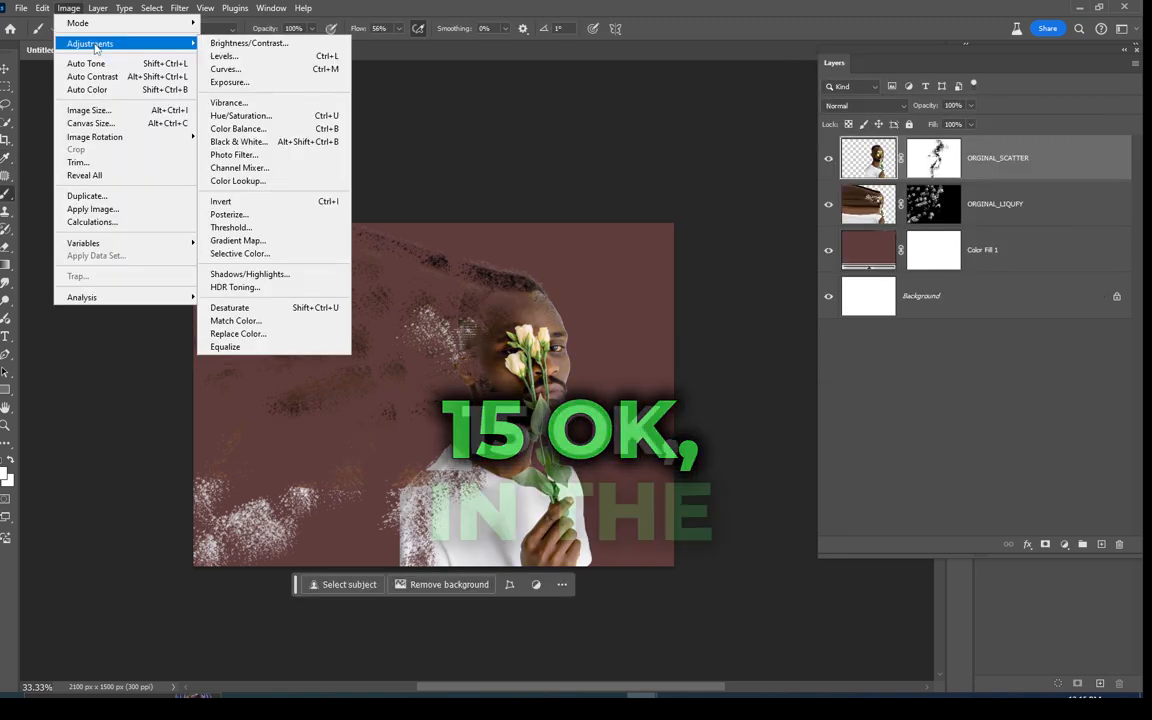
{"action": "left_click", "coordinate": [261, 120]}
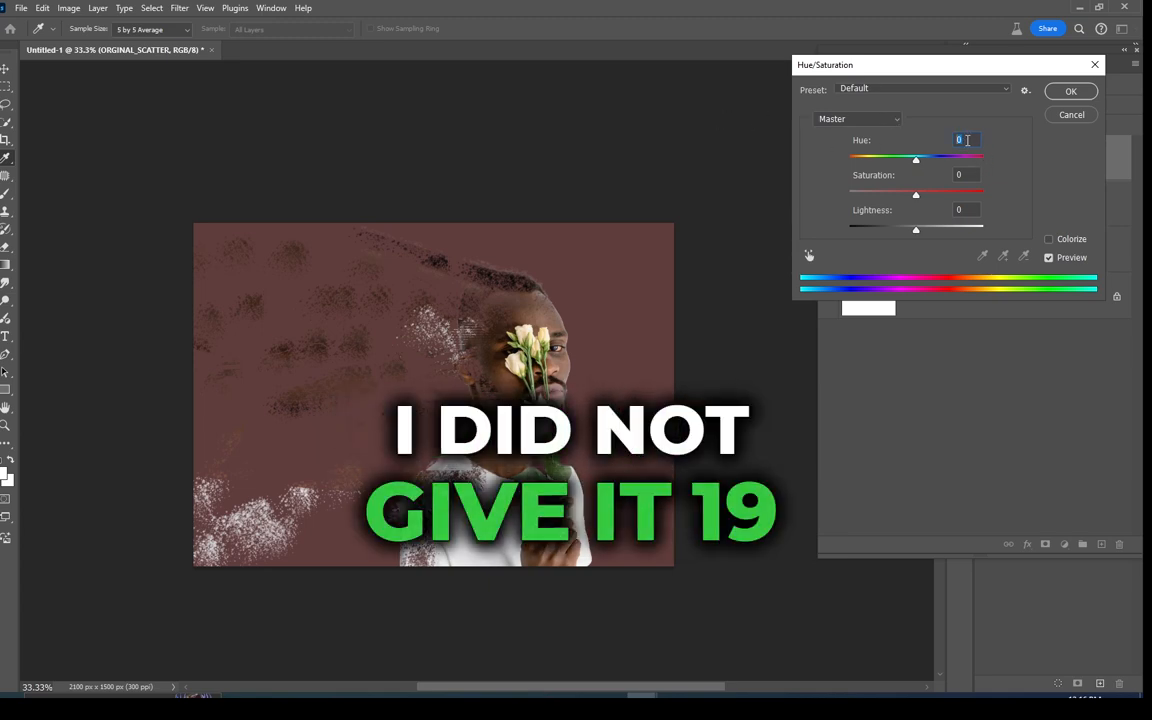
{"action": "type", "text": "19"}
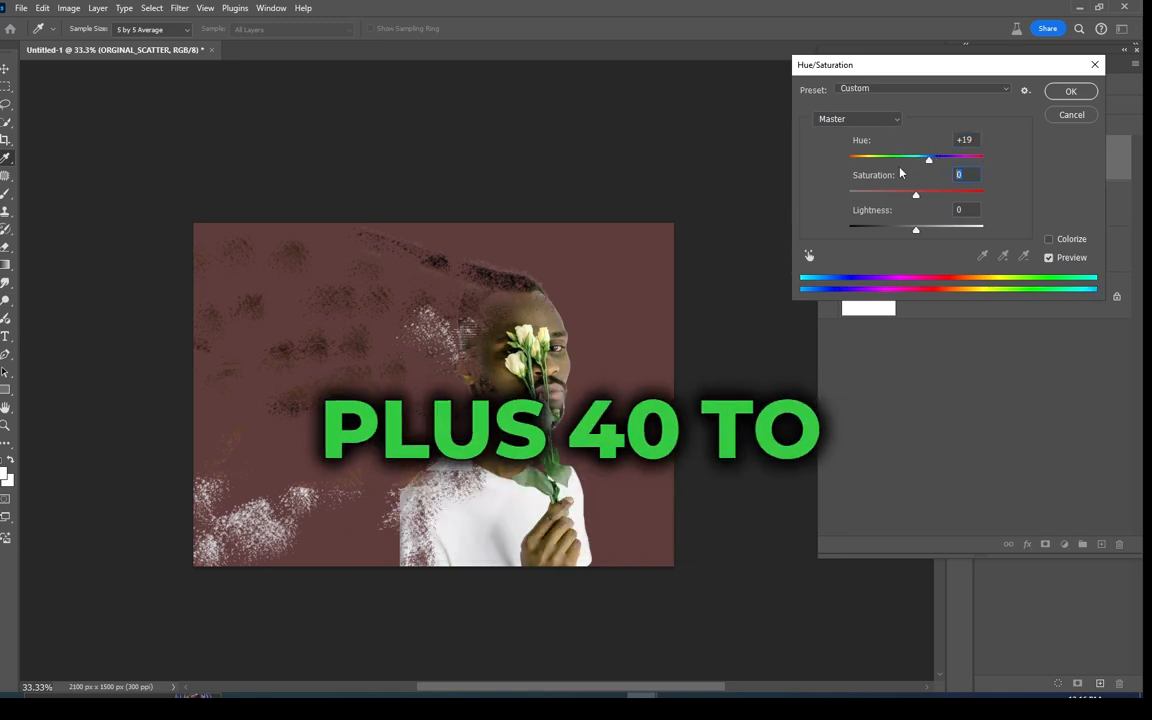
{"action": "type", "text": "42"}
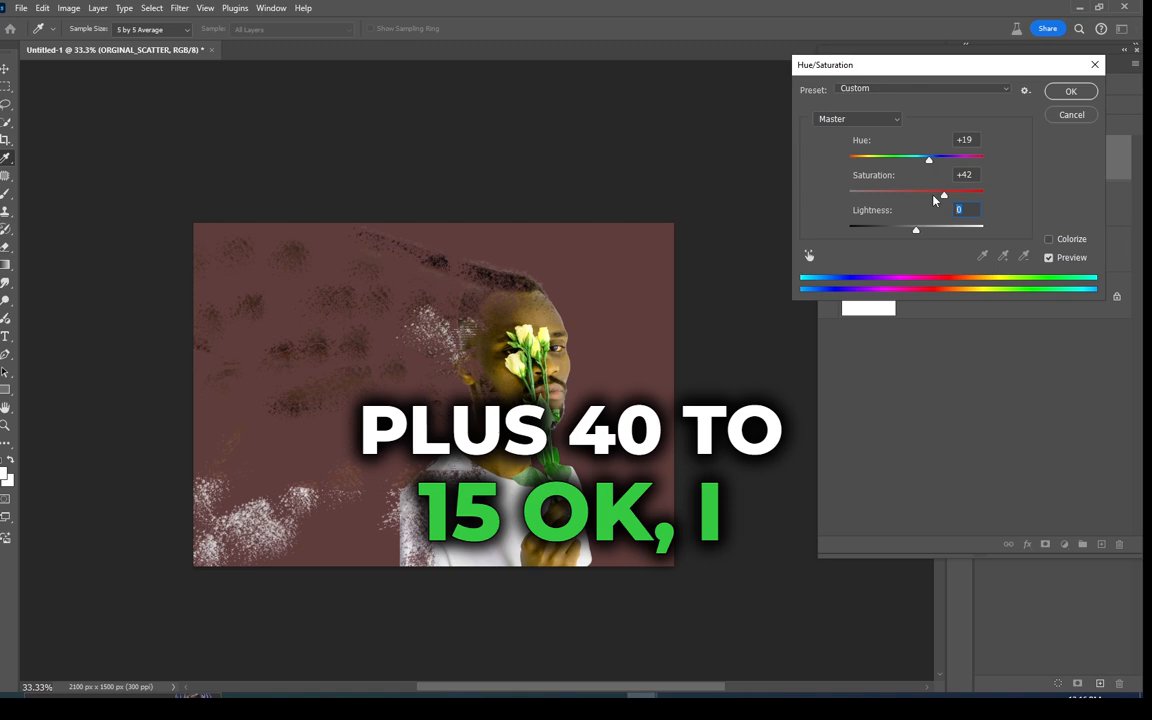
{"action": "type", "text": "15"}
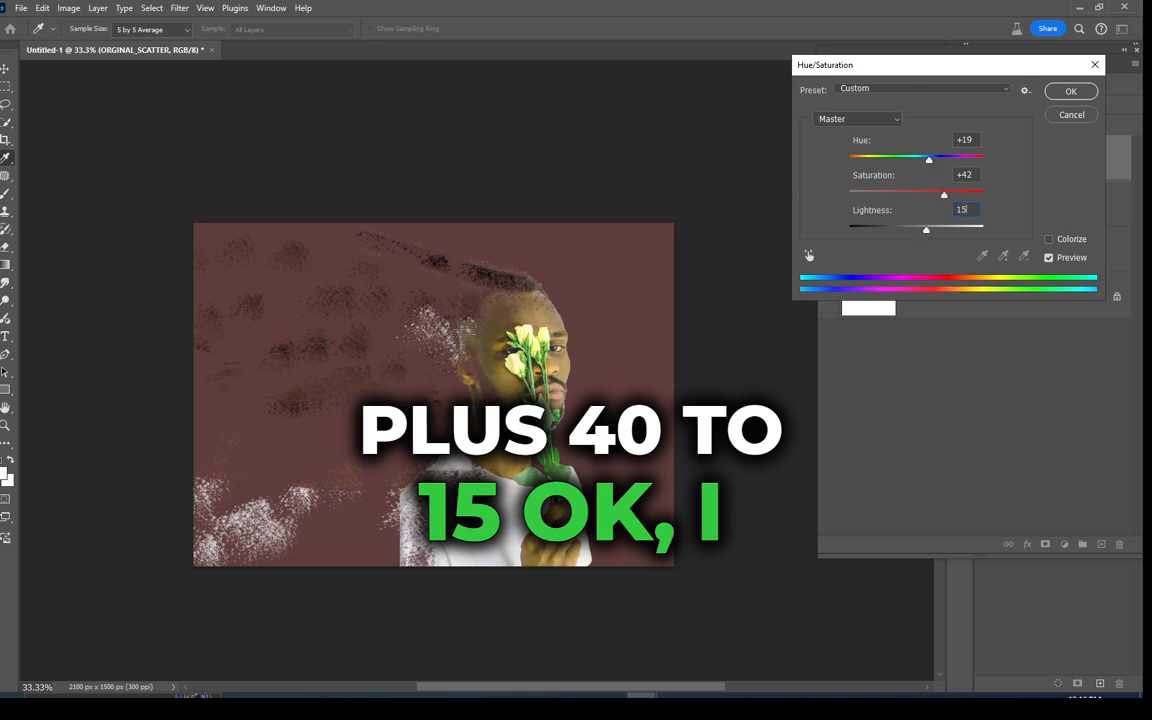
{"action": "left_click", "coordinate": [1066, 92]}
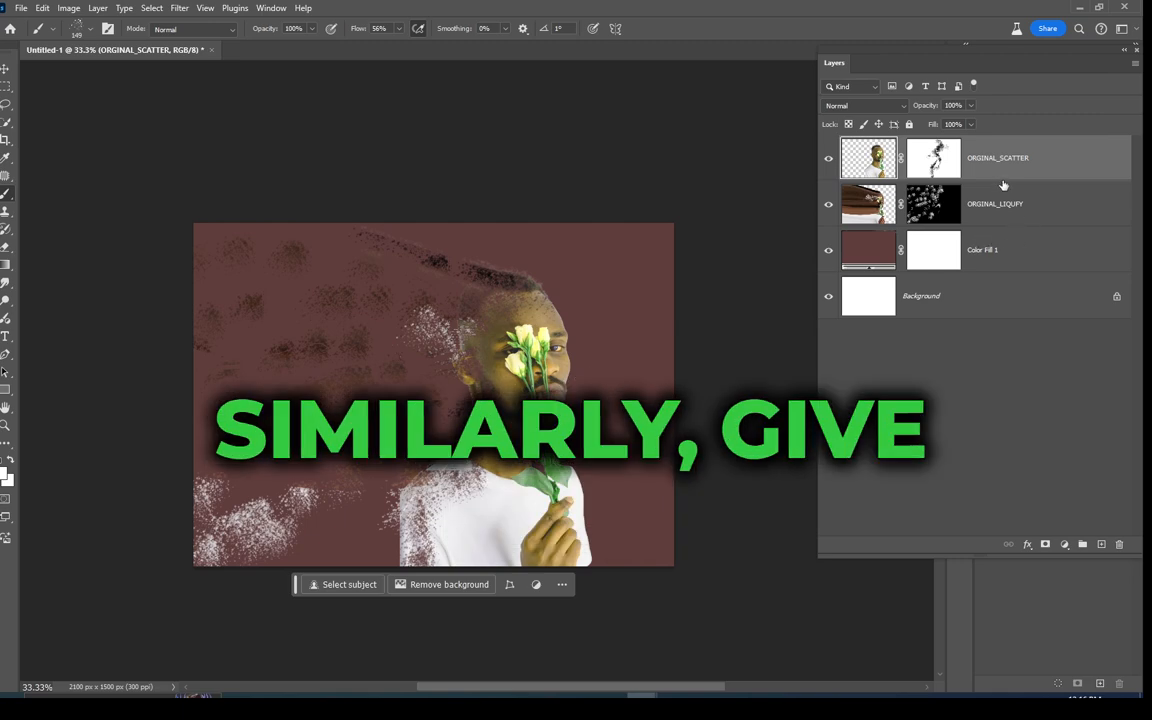
{"action": "left_click", "coordinate": [1021, 195]}
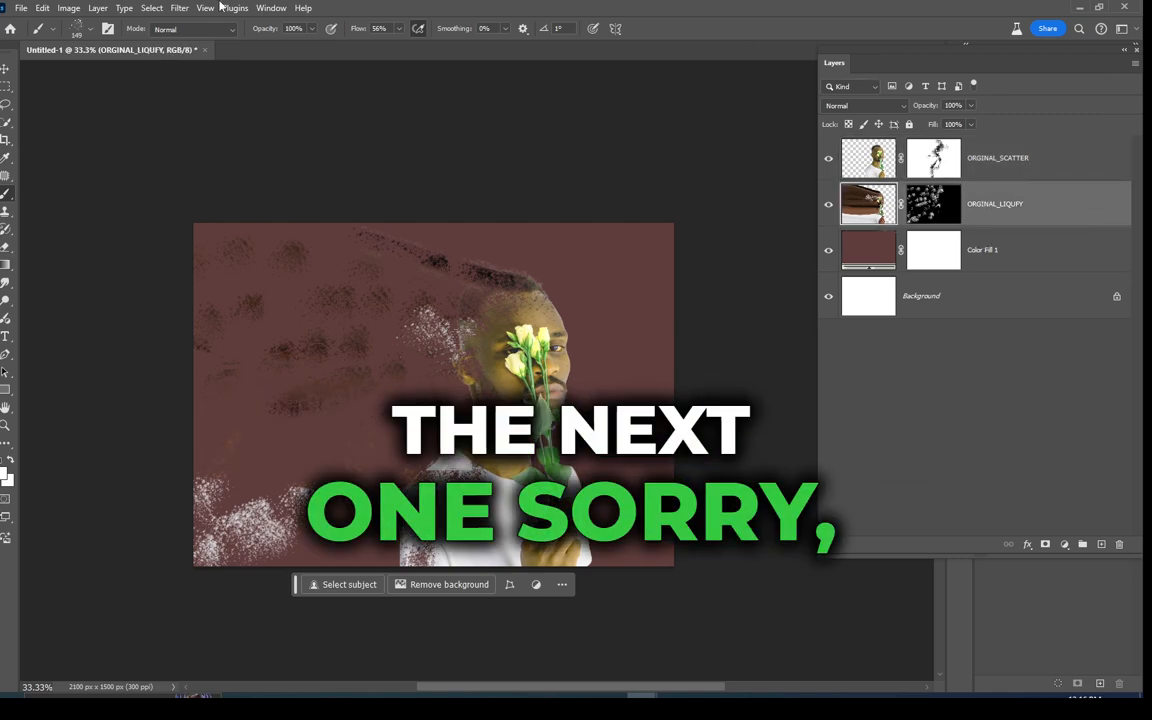
{"action": "left_click", "coordinate": [179, 8]}
{"action": "mouse_move", "coordinate": [68, 8]}
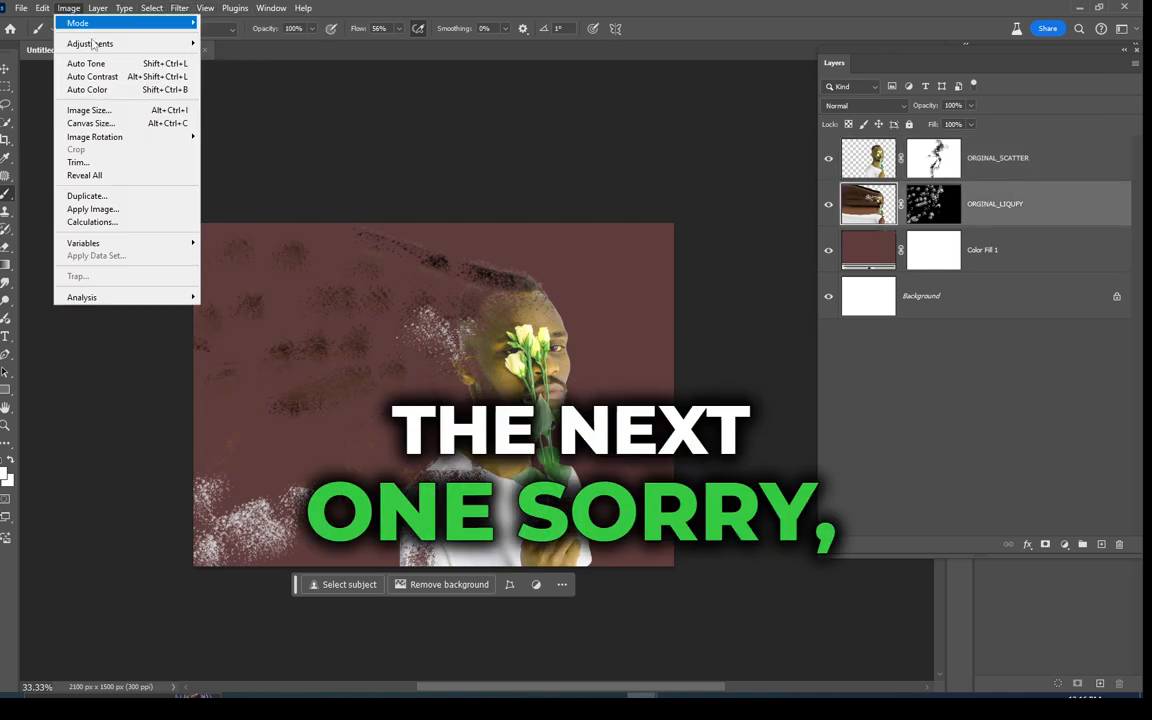
{"action": "mouse_move", "coordinate": [125, 45]}
{"action": "left_click", "coordinate": [247, 131]}
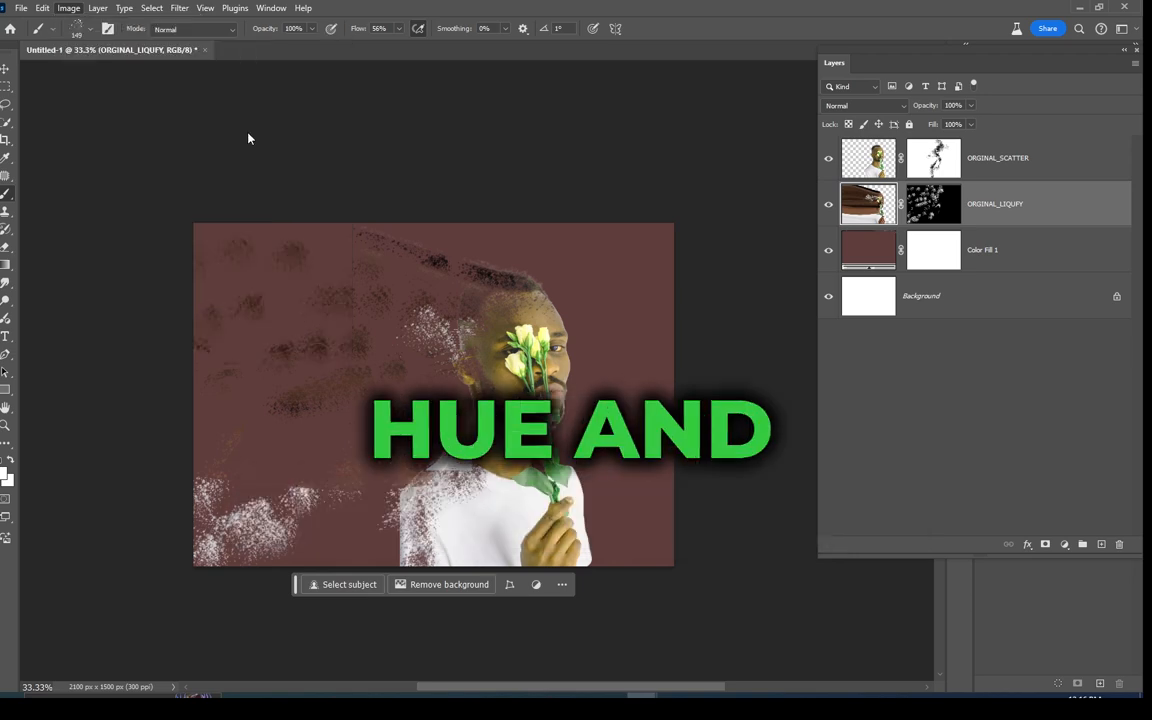
Apply the same Hue/Saturation settings to the ORGINAL_LIQUFY image: Hue +19, Saturation +42, Lightness +15.
{"action": "left_click", "coordinate": [976, 195]}
{"action": "left_click", "coordinate": [69, 8]}
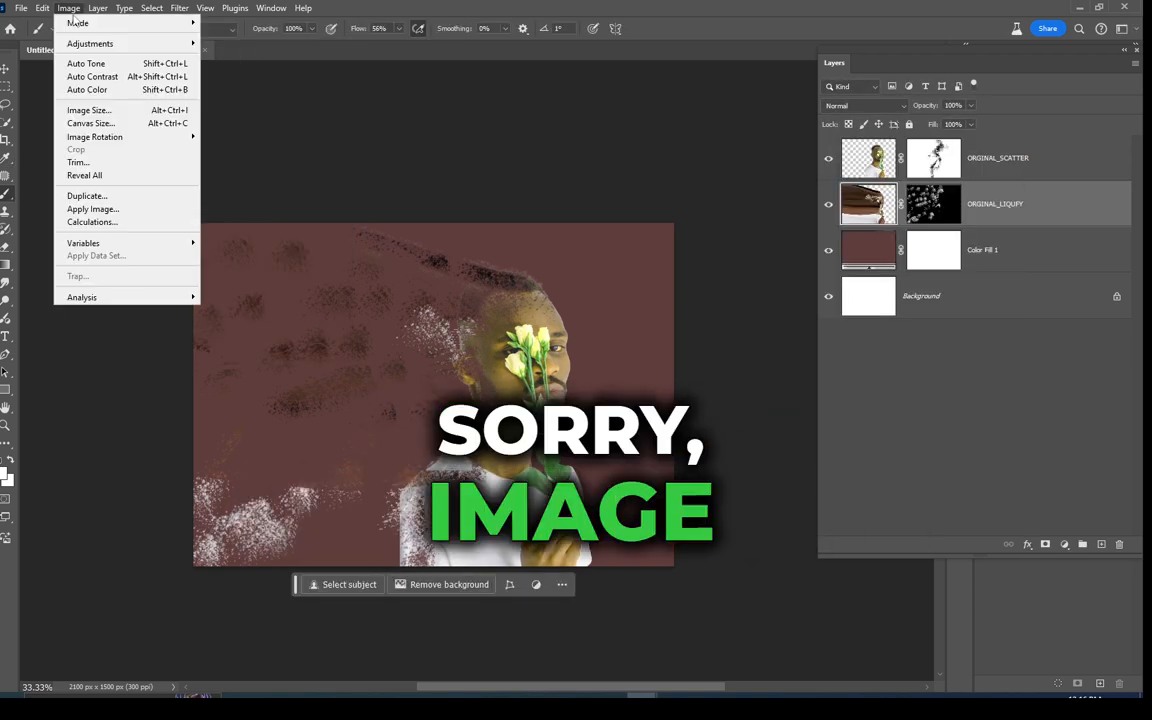
{"action": "mouse_move", "coordinate": [89, 44]}
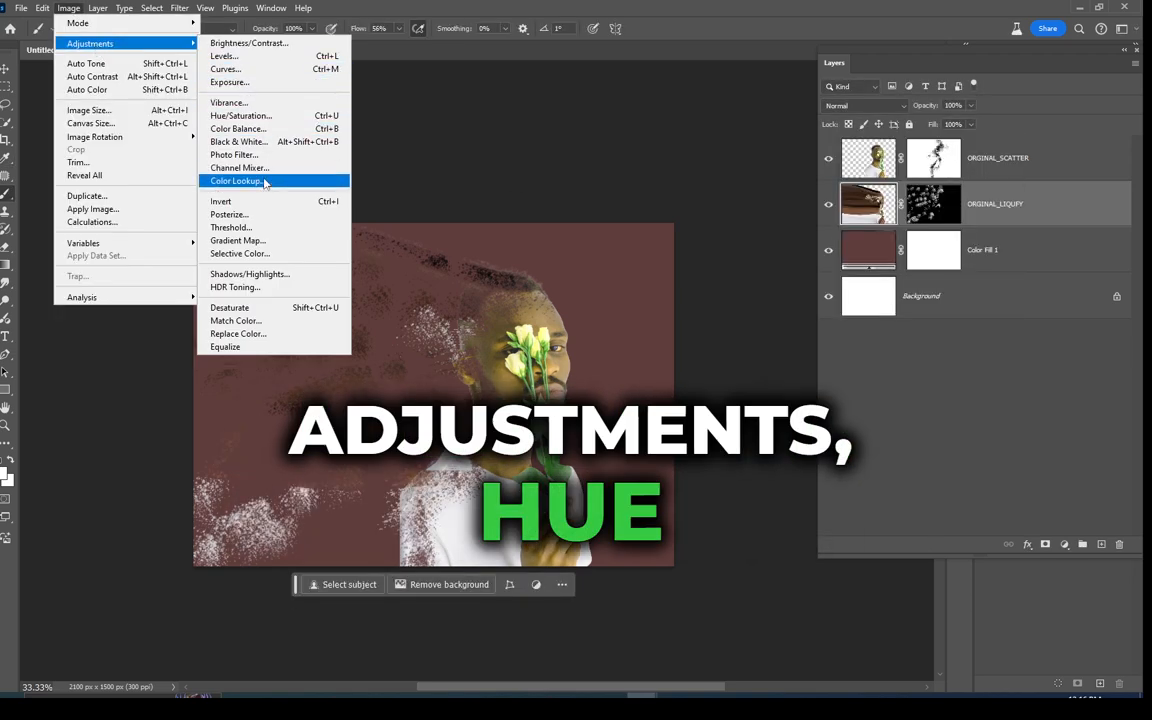
{"action": "left_click", "coordinate": [255, 116]}
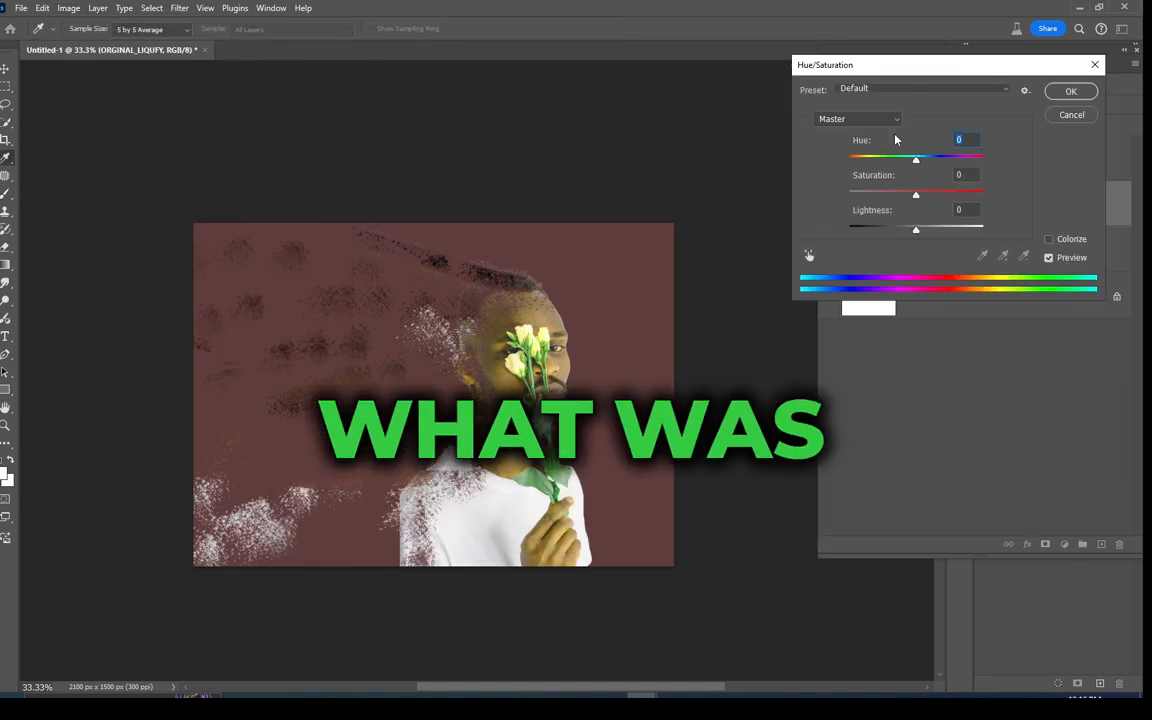
{"action": "type", "text": "19"}
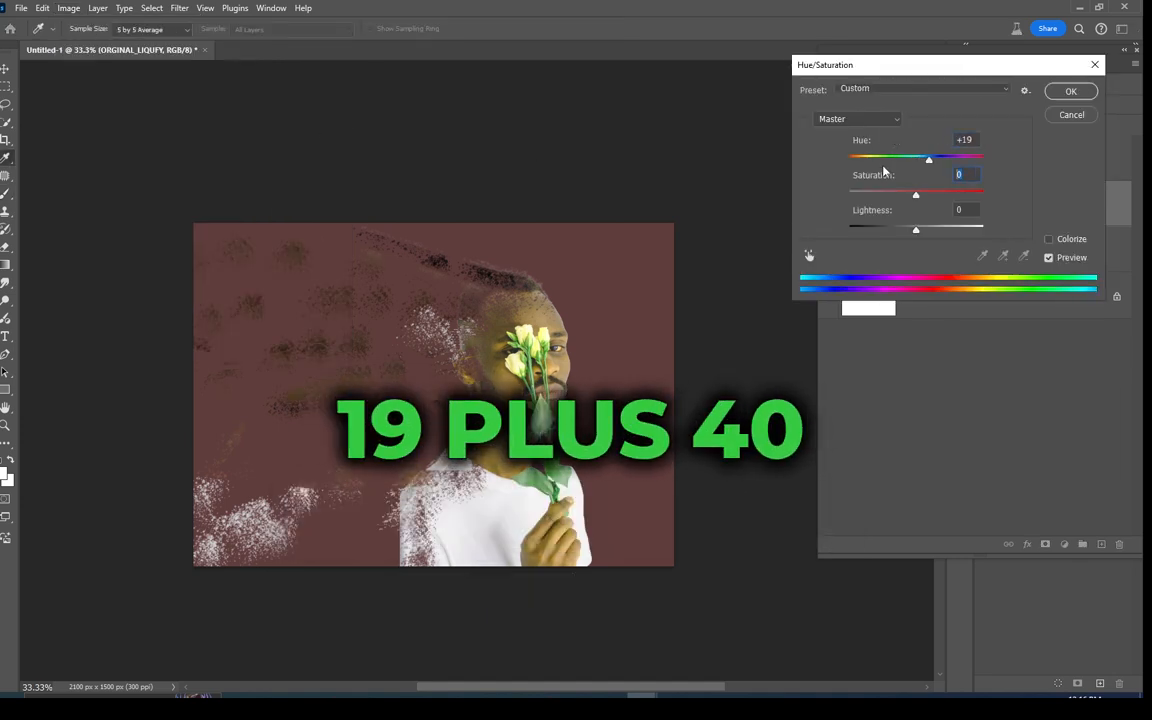
{"action": "type", "text": "42"}
{"action": "key", "text": "Tab"}
{"action": "type", "text": "16"}
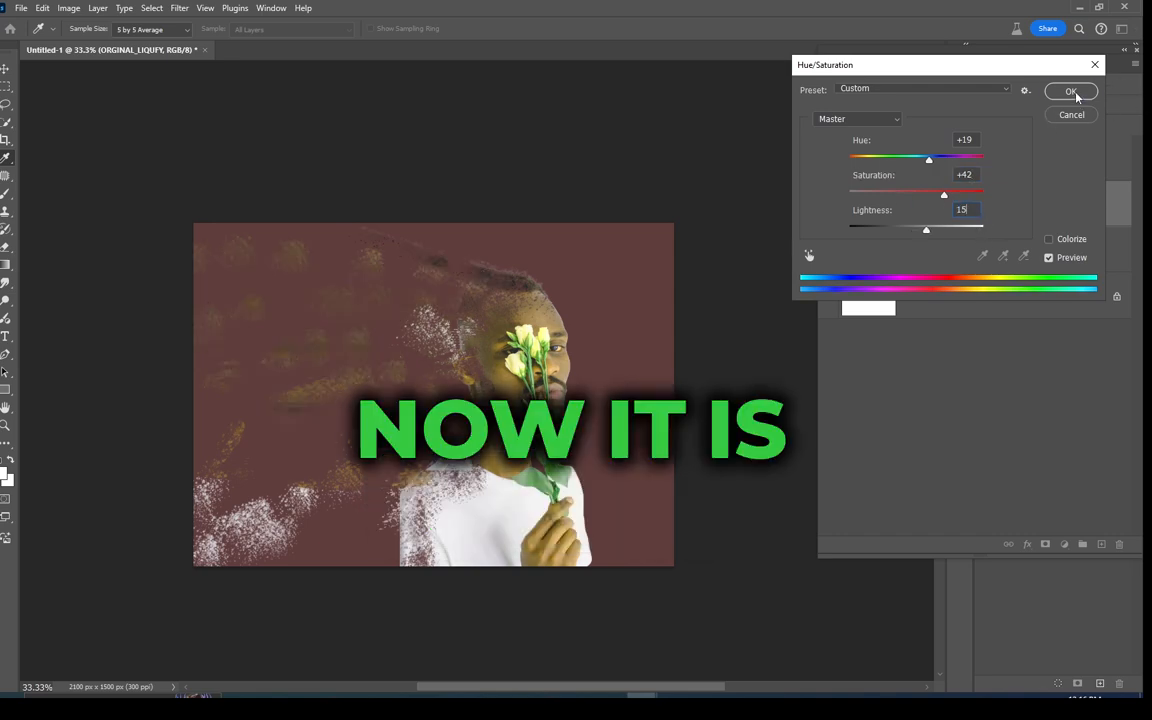
{"action": "left_click", "coordinate": [1070, 92]}
Compare the canvas with and without the solid-colour background layer, and recolour that fill to dark green #192722.
{"action": "left_click", "coordinate": [842, 256]}
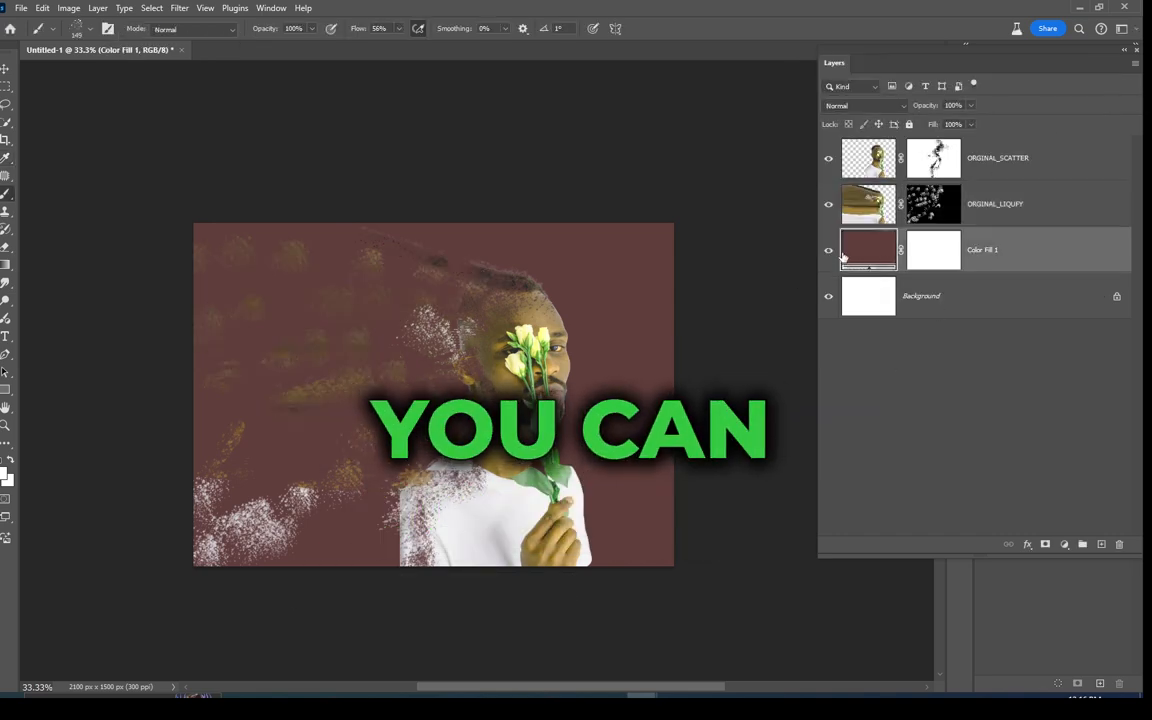
{"action": "left_click", "coordinate": [828, 251]}
{"action": "left_click", "coordinate": [828, 251]}
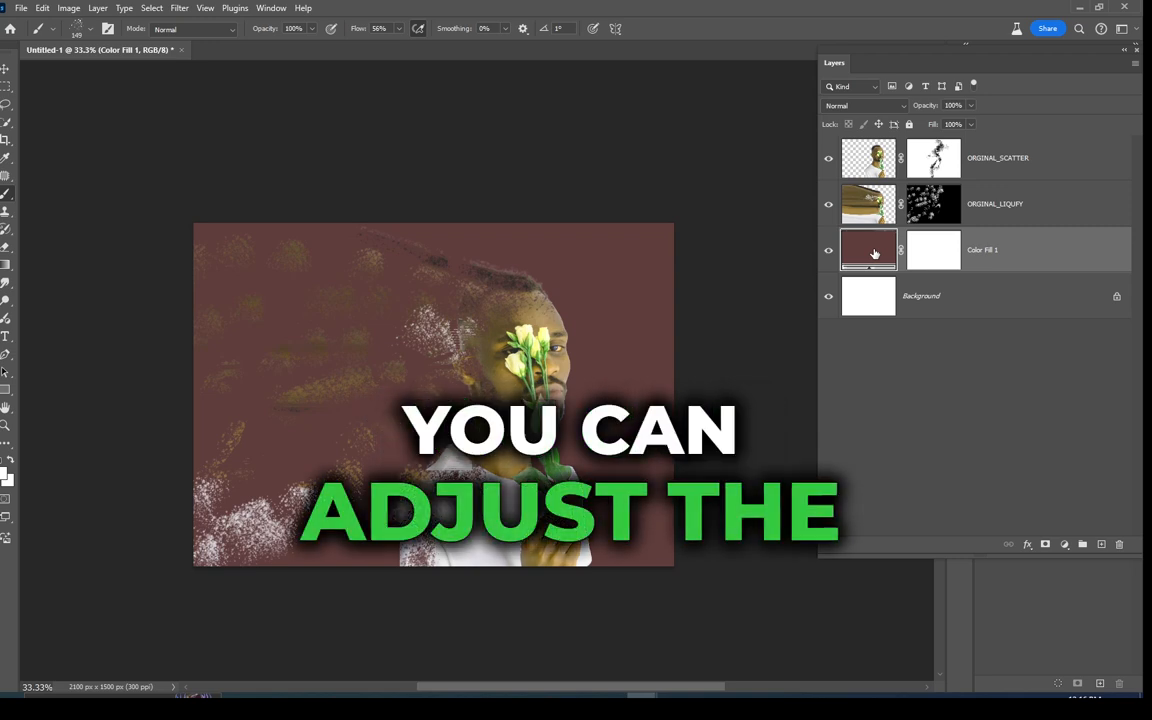
{"action": "double_click", "coordinate": [871, 257]}
{"action": "left_click_drag", "start_coordinate": [856, 211], "coordinate": [800, 206]}
{"action": "left_click", "coordinate": [793, 217]}
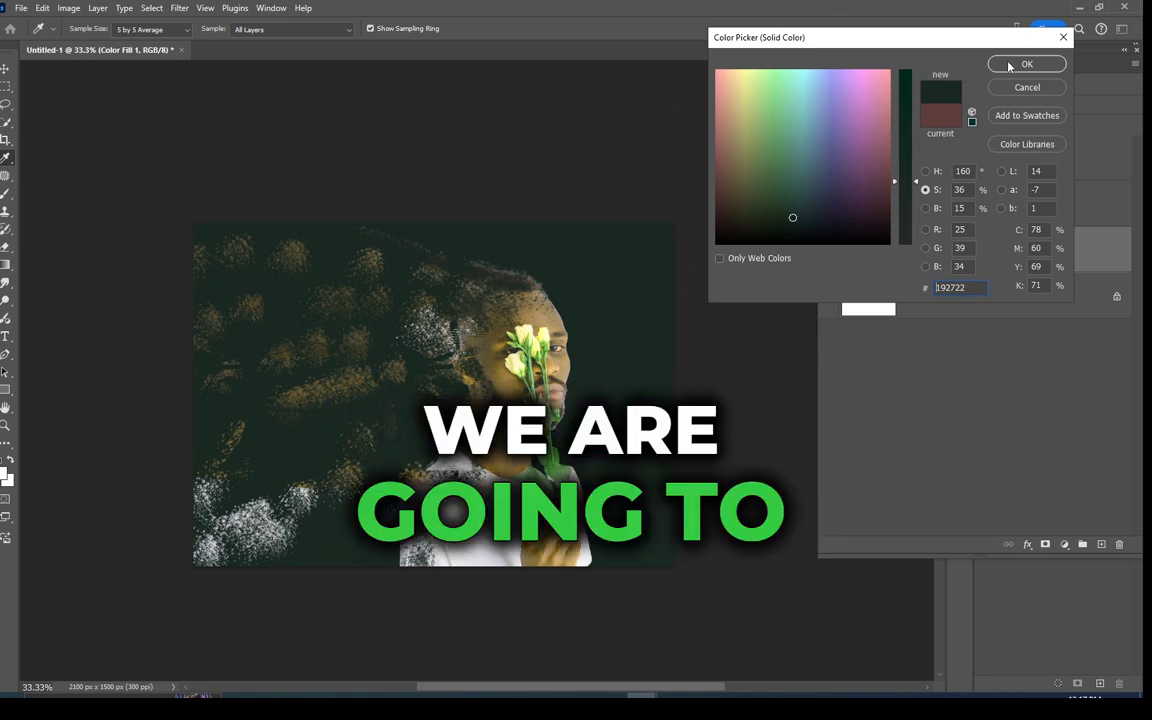
{"action": "key", "text": "Return"}
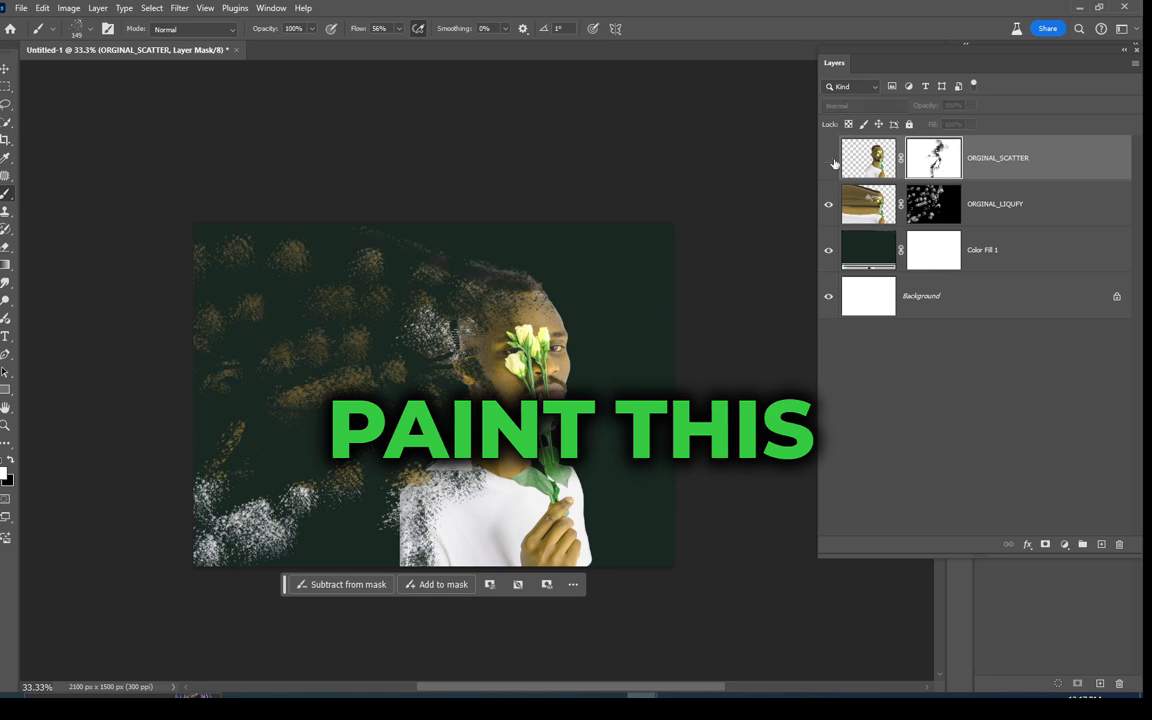
Show the ORGINAL_SCATTER layer and prepare to paint its mask with black at 100% brush flow.
{"action": "left_click", "coordinate": [829, 159]}
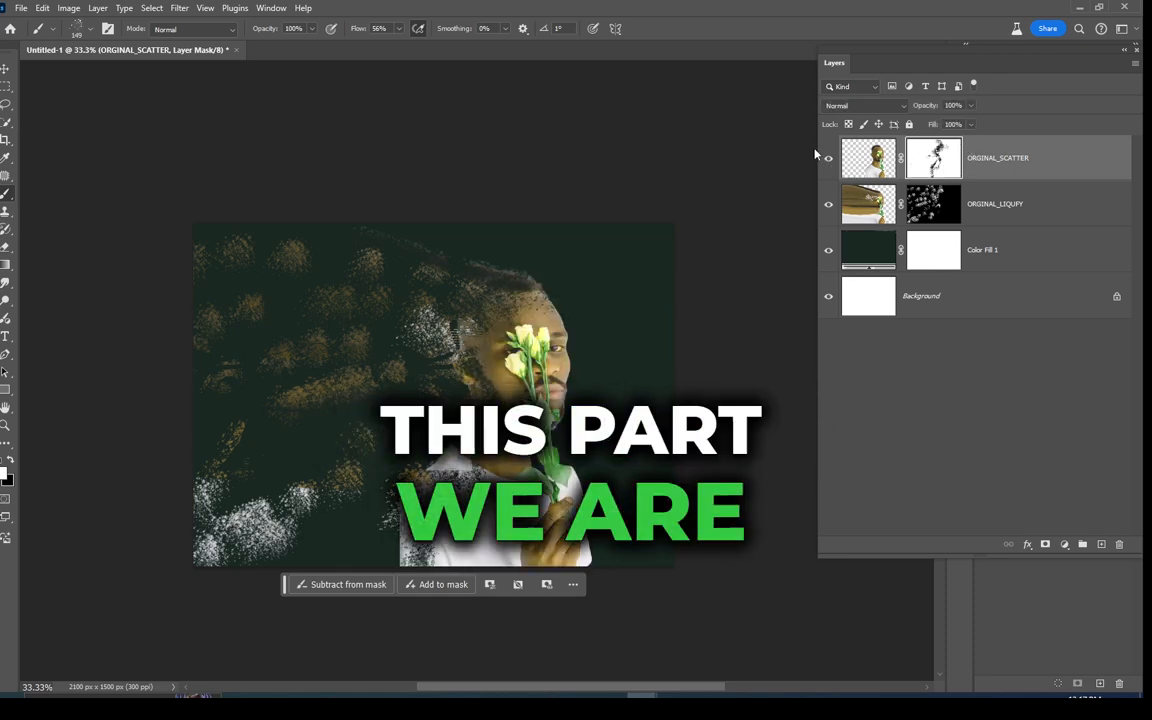
{"action": "left_click", "coordinate": [11, 461]}
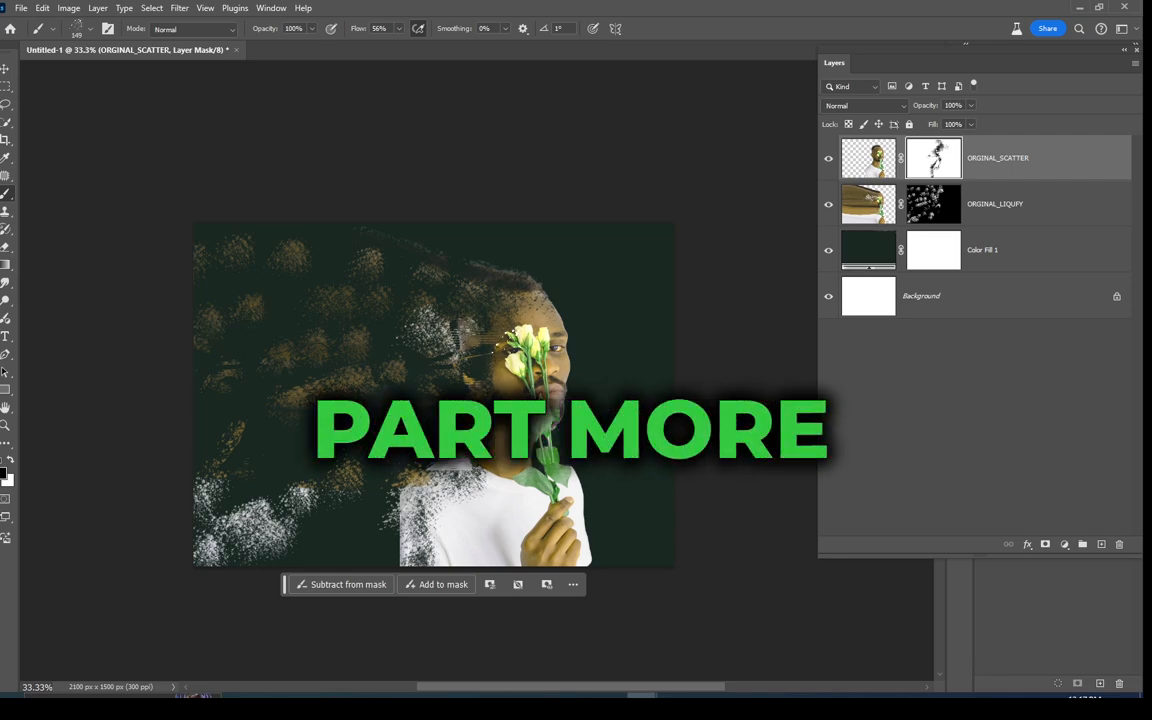
{"action": "left_click", "coordinate": [527, 55]}
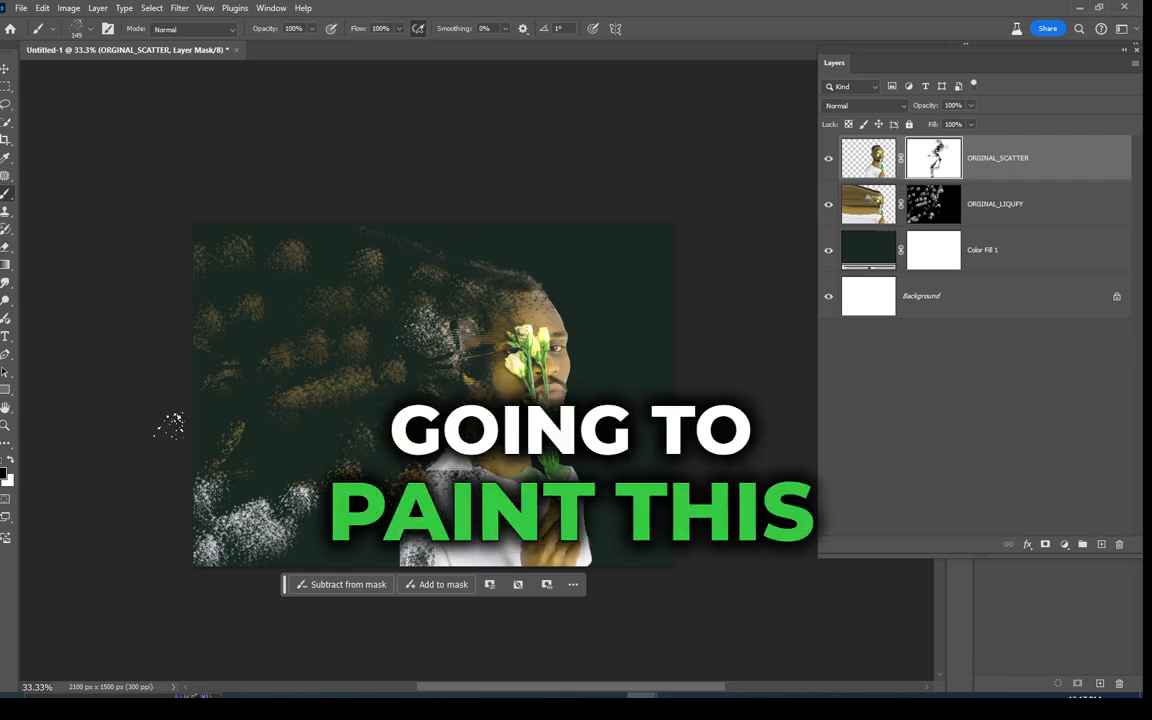
Choose a Kyle's Concept Brushes preset from Special Effects Brushes and smudge the ORGINAL_SCATTER mask around the ear, jaw and neck.
{"action": "left_click", "coordinate": [84, 30]}
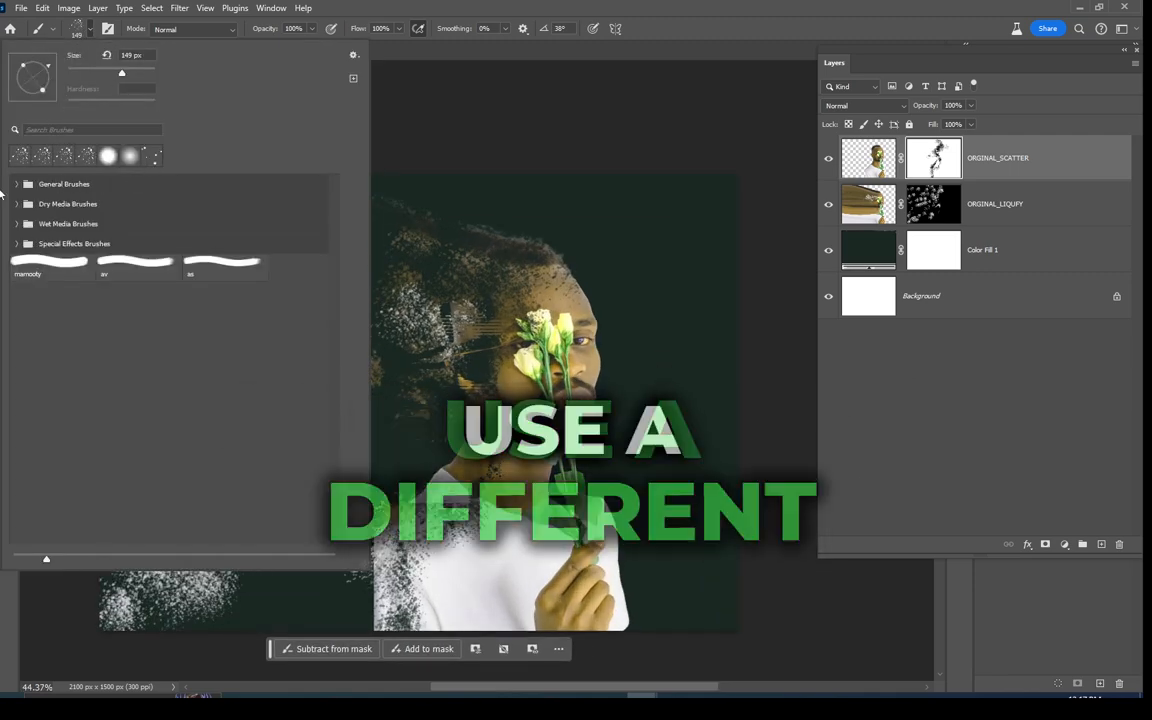
{"action": "left_click", "coordinate": [20, 184]}
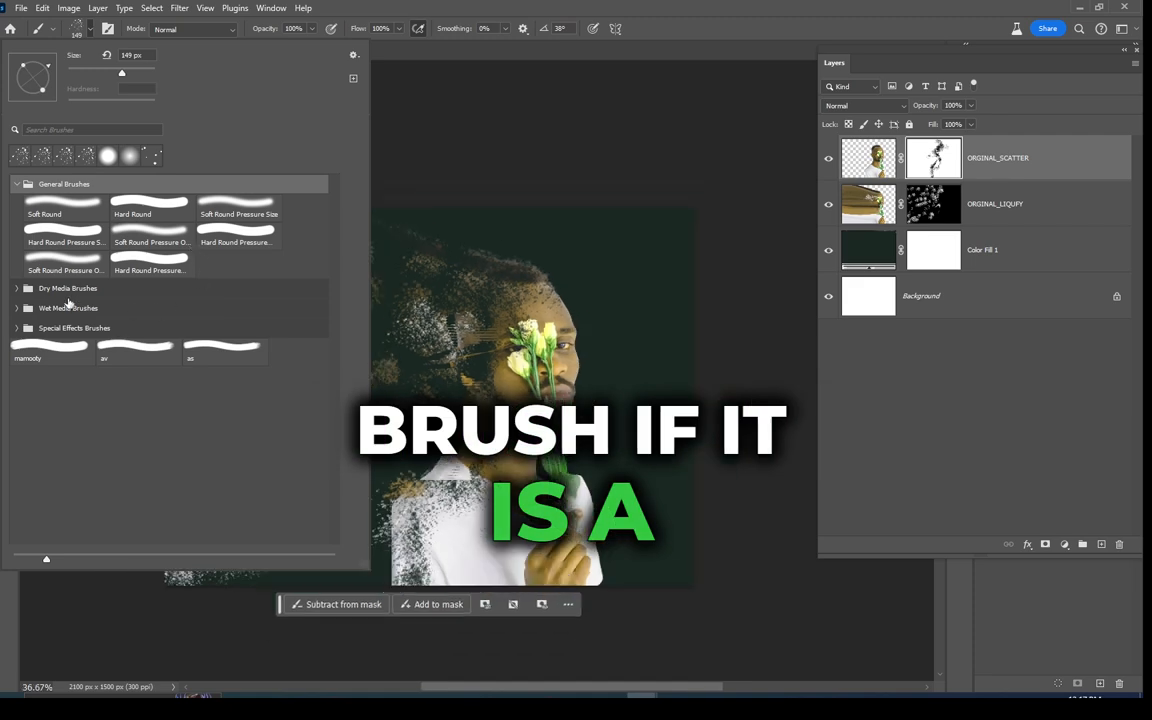
{"action": "left_click", "coordinate": [20, 328]}
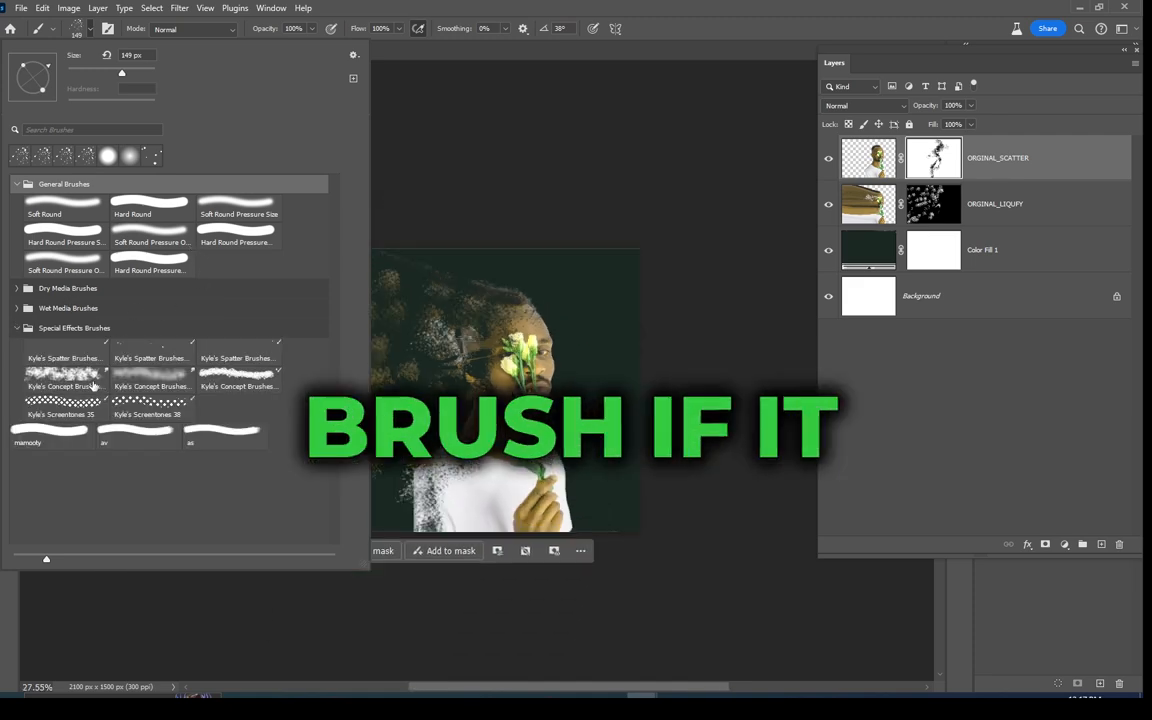
{"action": "left_click", "coordinate": [75, 378]}
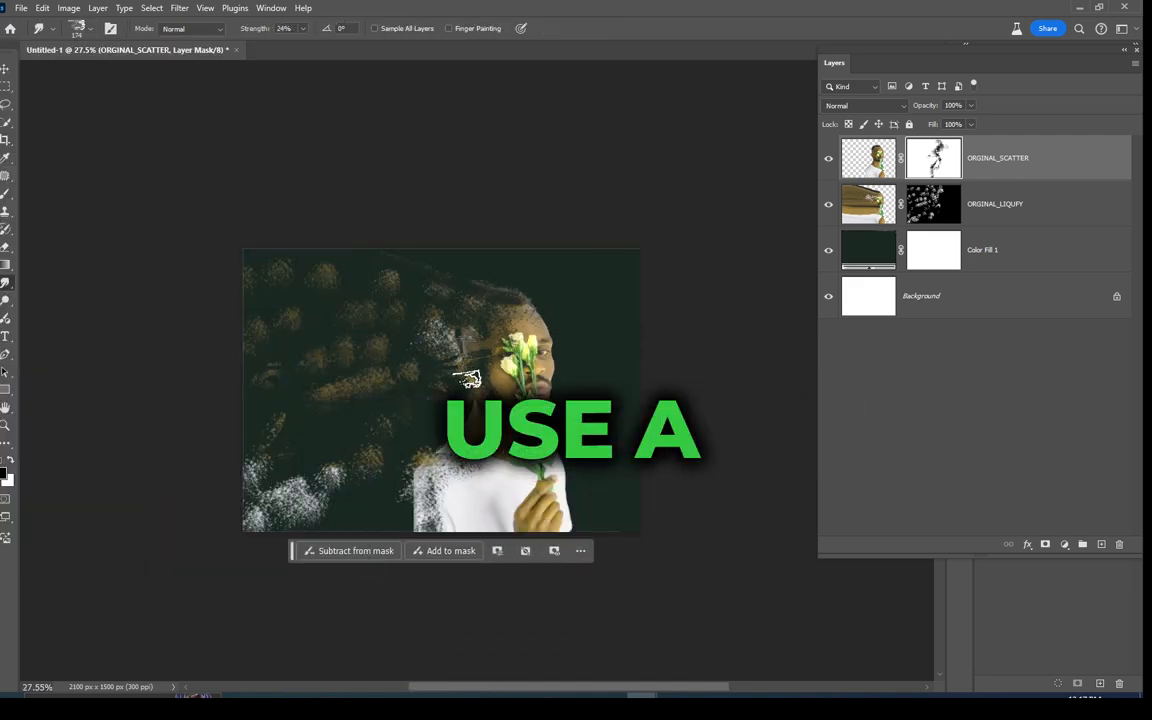
{"action": "key", "text": "ctrl+plus"}
{"action": "key", "text": "ctrl+plus"}
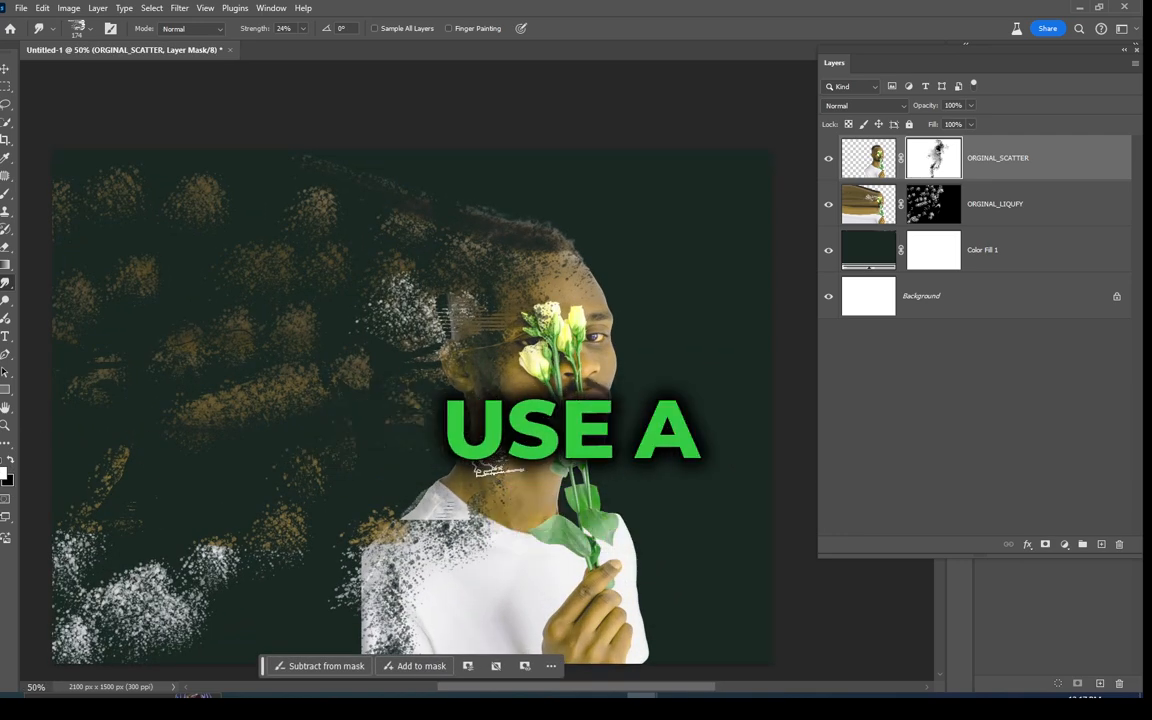
{"action": "left_click", "coordinate": [933, 204]}
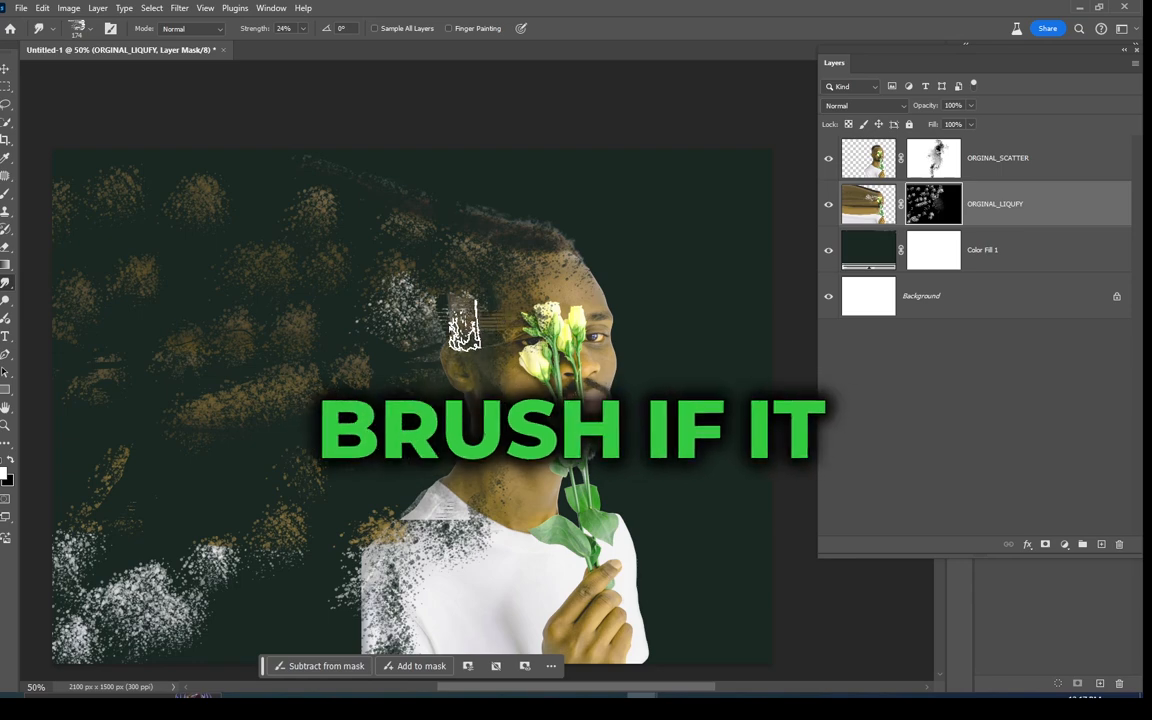
{"action": "left_click", "coordinate": [933, 160]}
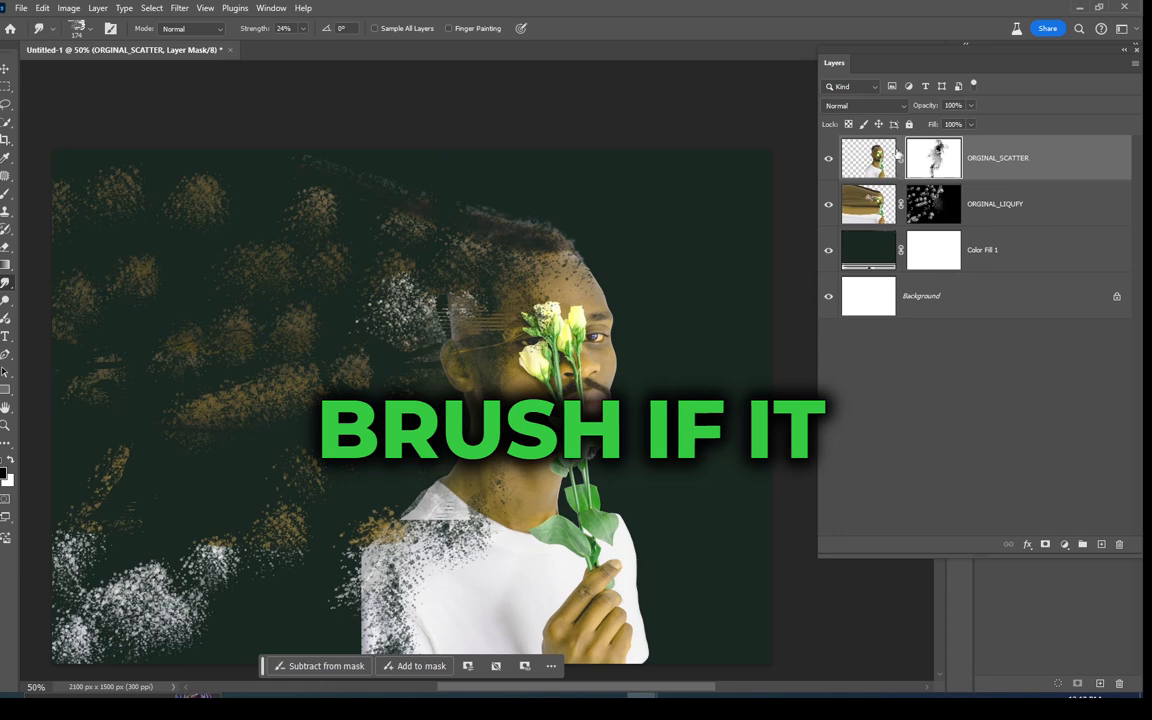
Add a Color Lookup adjustment layer directly above the ORGINAL_SCATTER layer.
{"action": "left_click", "coordinate": [1014, 171]}
{"action": "left_click", "coordinate": [1040, 266], "text": "shift"}
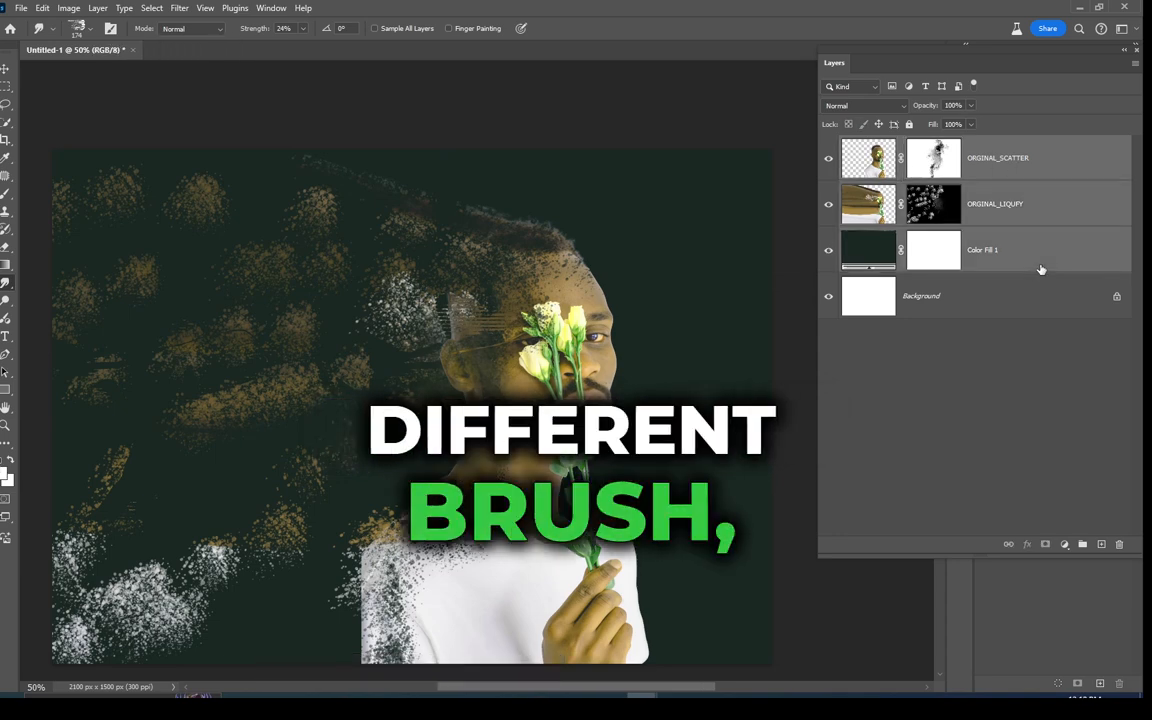
{"action": "left_click", "coordinate": [1029, 429]}
{"action": "left_click", "coordinate": [1005, 155]}
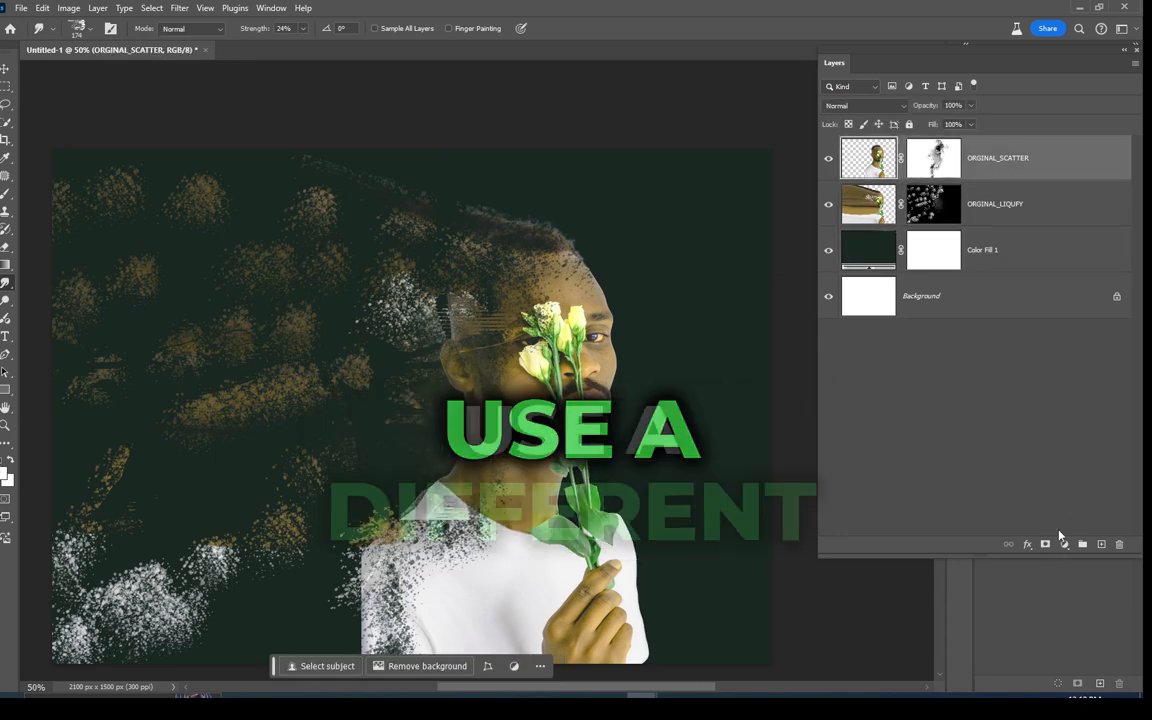
{"action": "left_click", "coordinate": [1064, 545]}
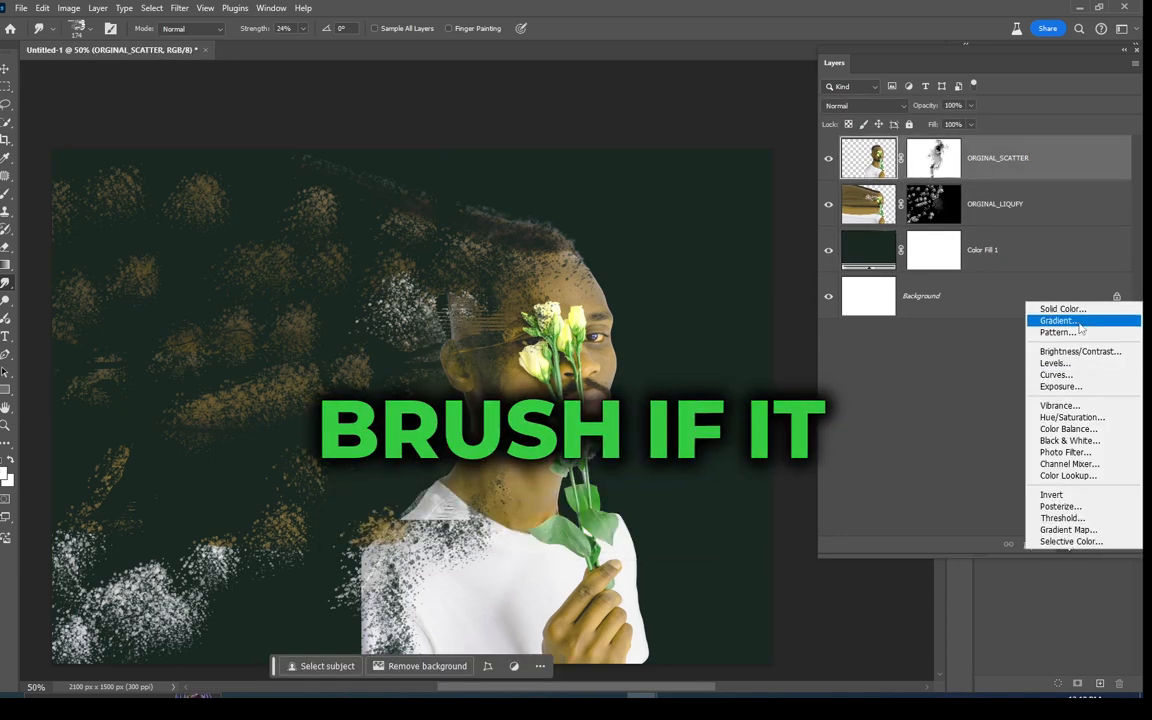
{"action": "left_click", "coordinate": [1068, 476]}
Try the Moonlight.3DL lookup on the adjustment layer, and set its 3DLUT file to TensionGreen.3DL.
{"action": "left_click", "coordinate": [783, 141]}
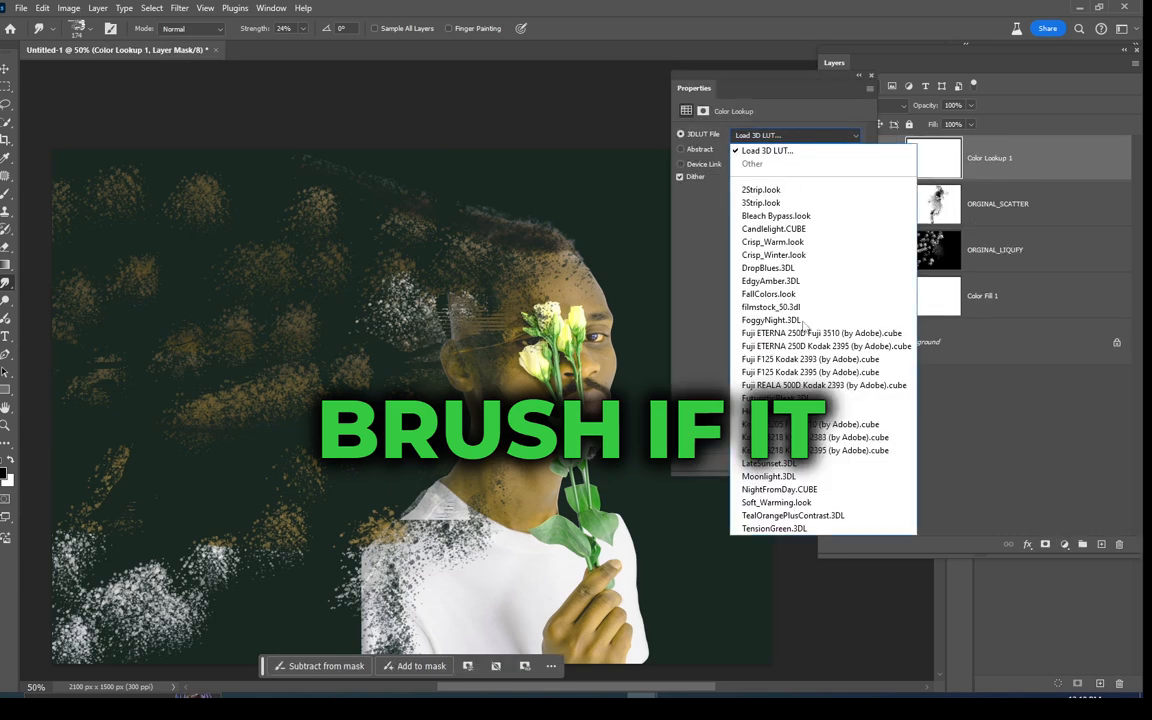
{"action": "left_click", "coordinate": [797, 474]}
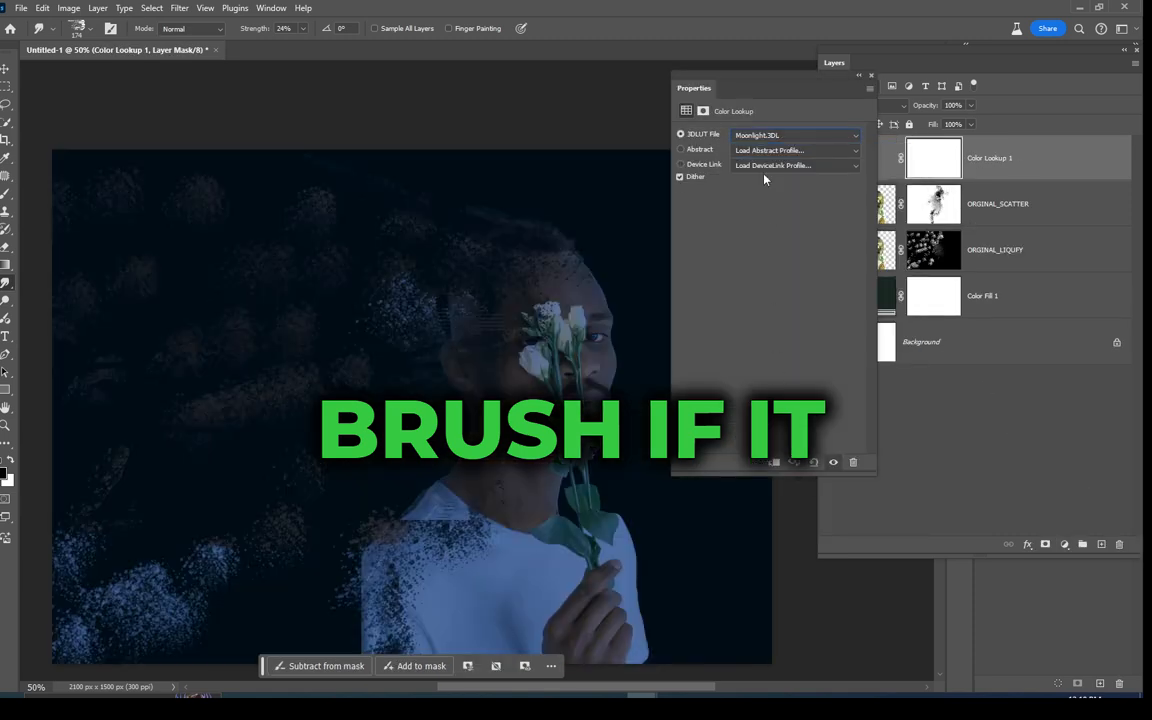
{"action": "left_click", "coordinate": [795, 135]}
{"action": "left_click", "coordinate": [785, 532]}
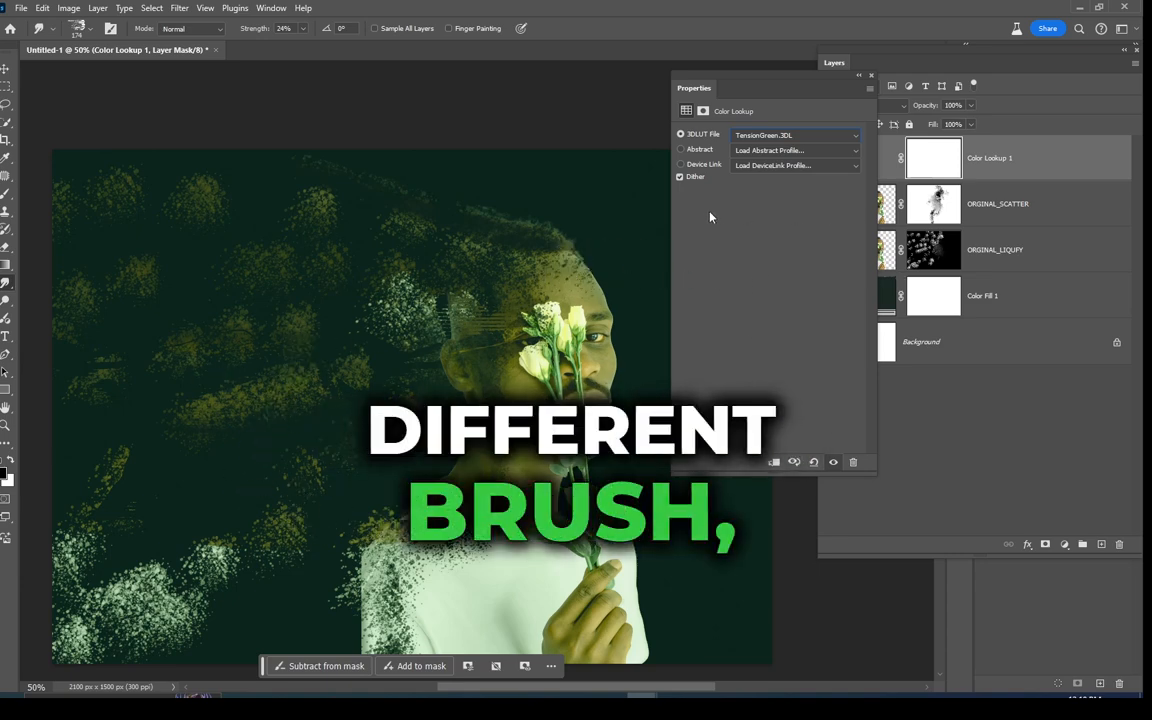
{"action": "left_click", "coordinate": [871, 76]}
{"action": "key", "text": "ctrl+minus"}
{"action": "key", "text": "ctrl+minus"}
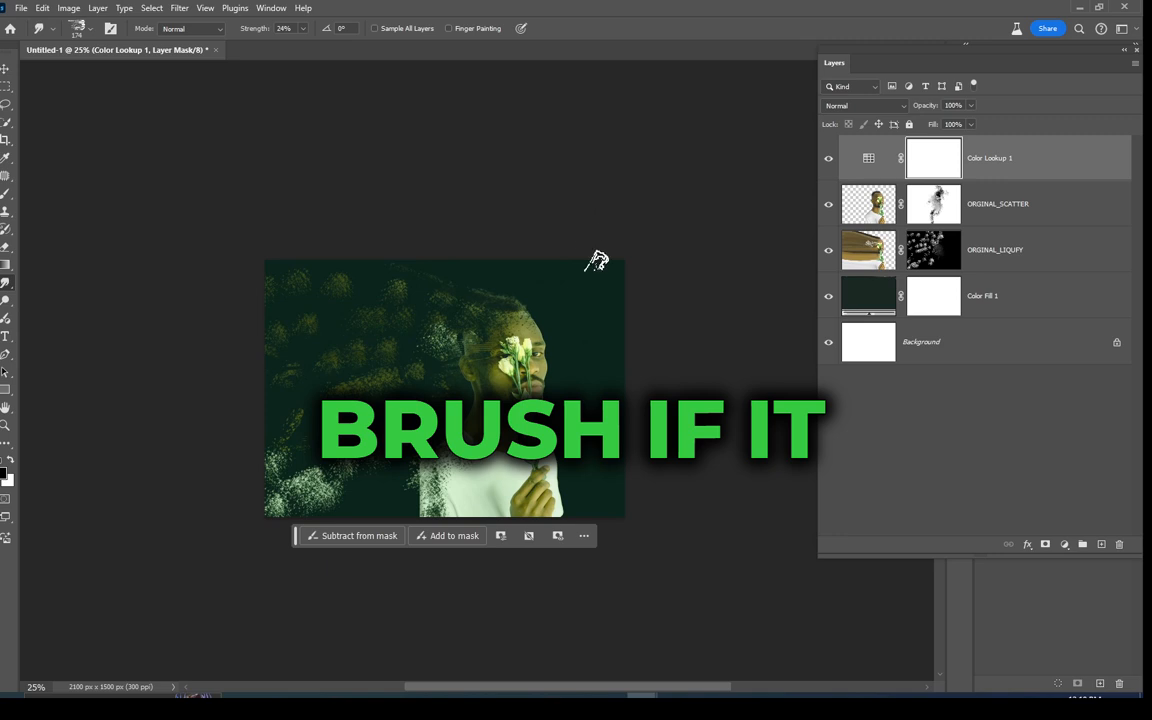
{"action": "key", "text": "ctrl+plus"}
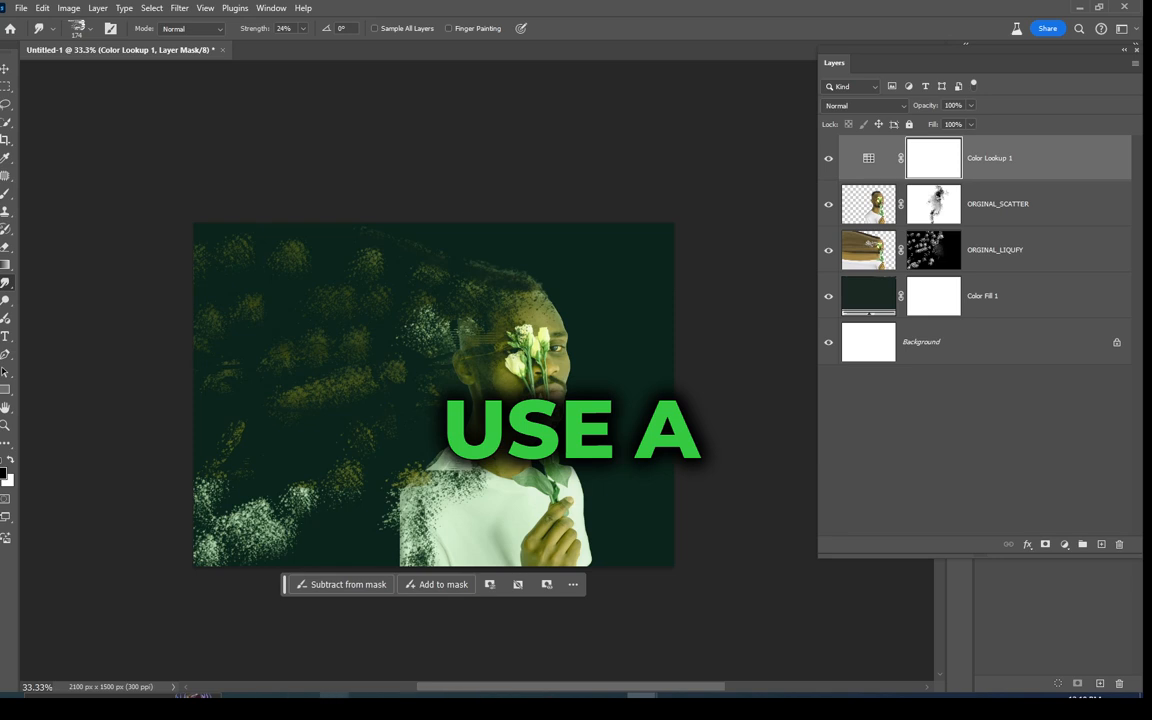
Switch to Chrome, open google.co.in and search for "glasses in black bg png".
{"action": "left_click", "coordinate": [334, 697]}
{"action": "left_click", "coordinate": [618, 330]}
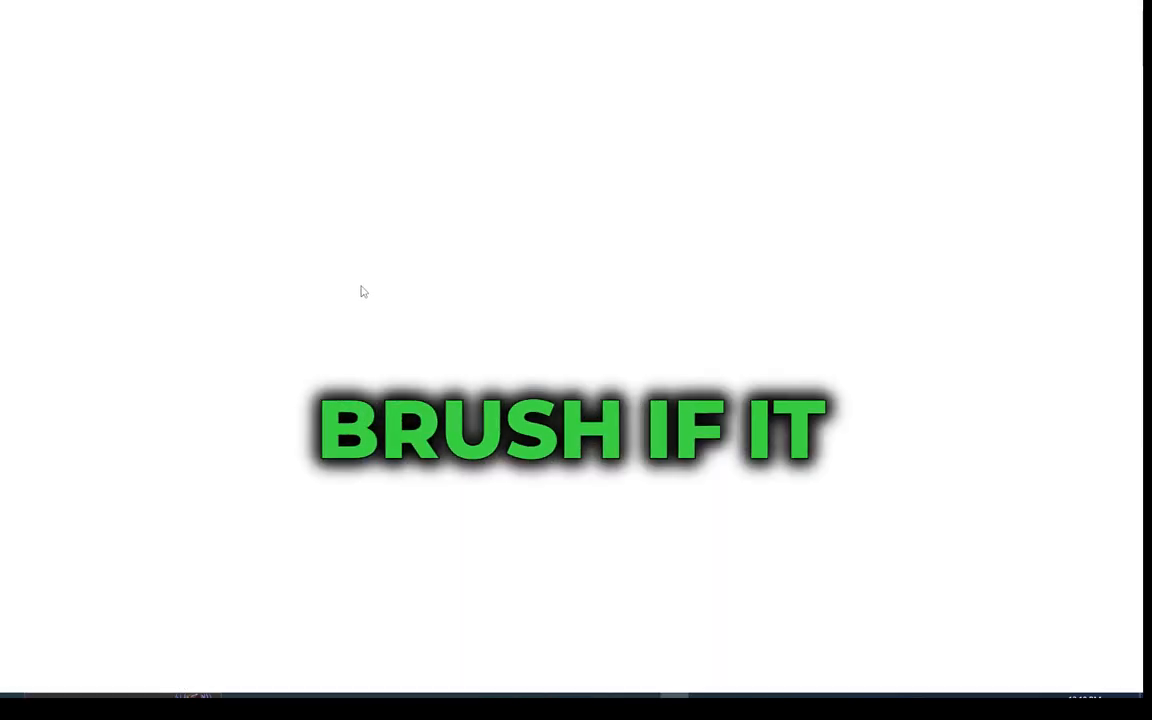
{"action": "type", "text": "go"}
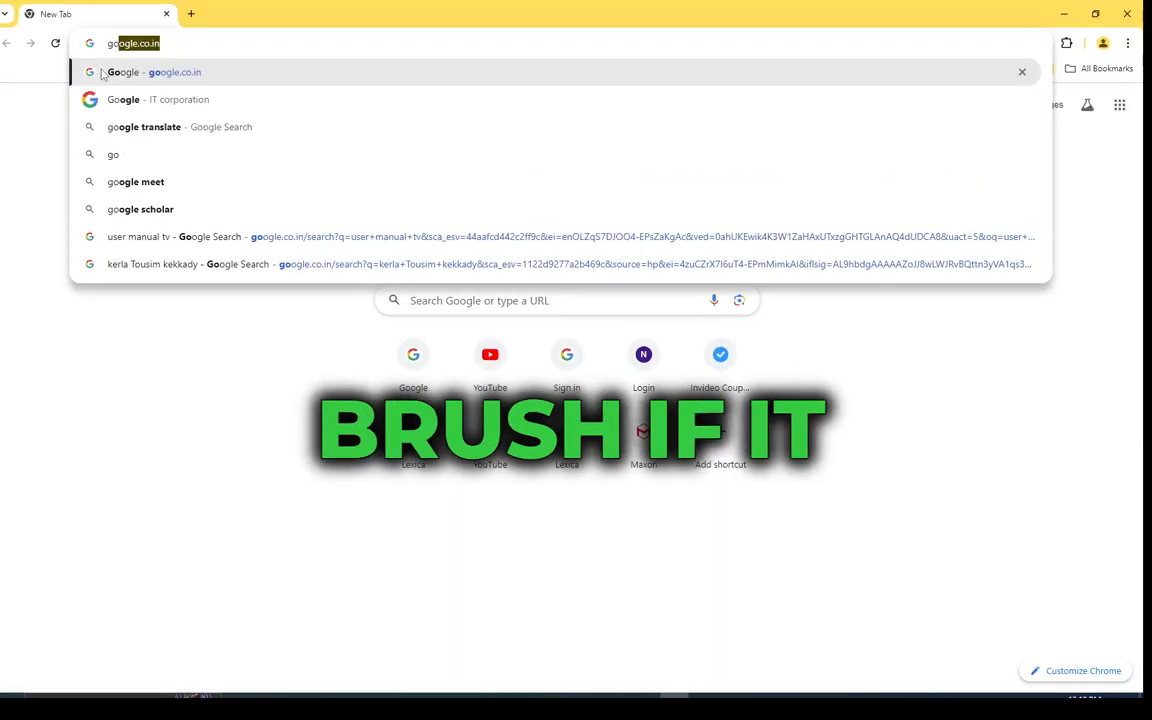
{"action": "key", "text": "Return"}
{"action": "left_click", "coordinate": [434, 340]}
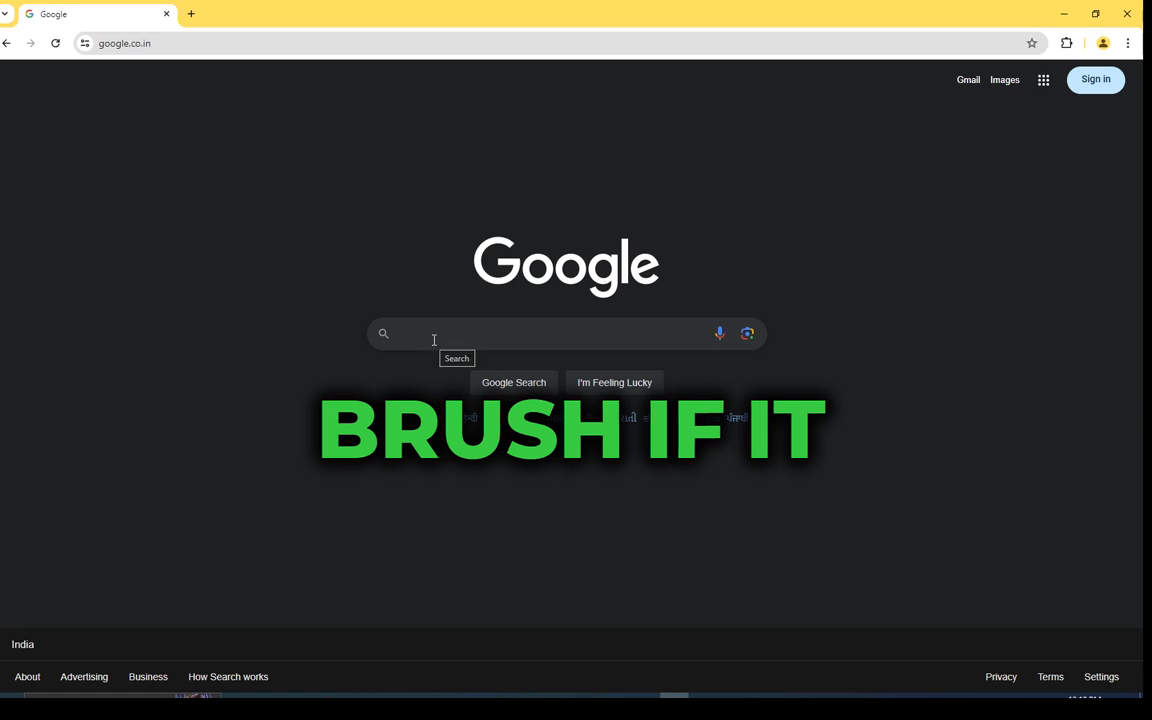
{"action": "type", "text": "glasse"}
{"action": "key", "text": "BackSpace"}
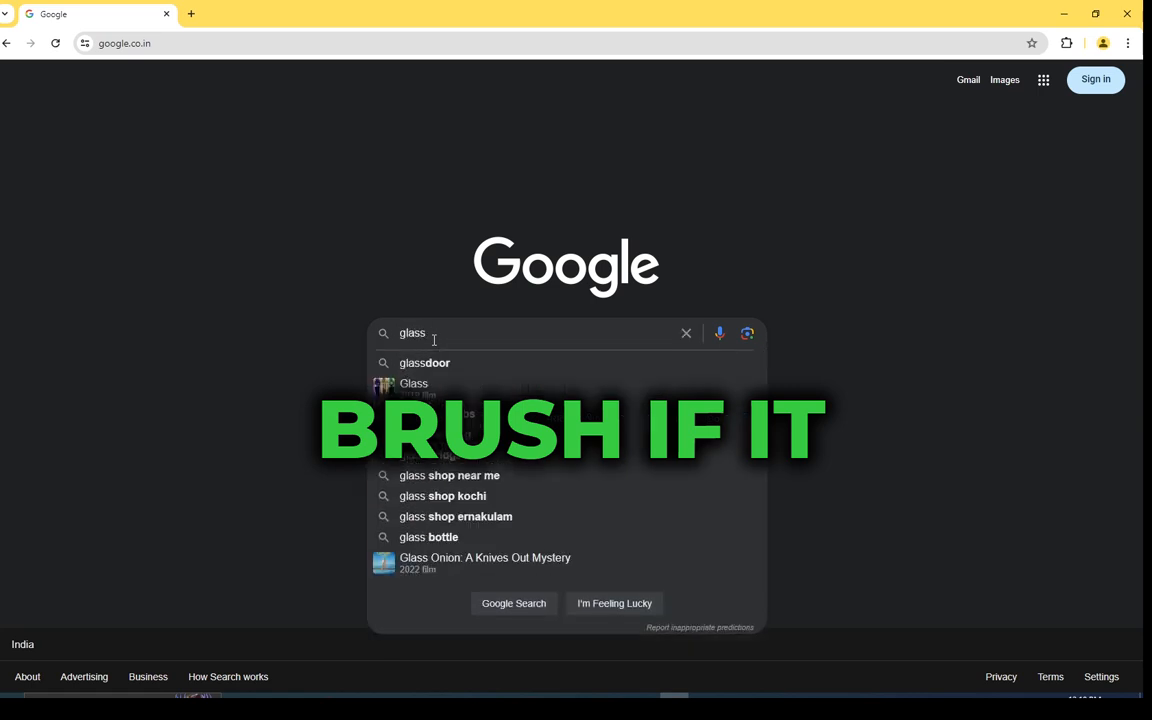
{"action": "type", "text": "es in"}
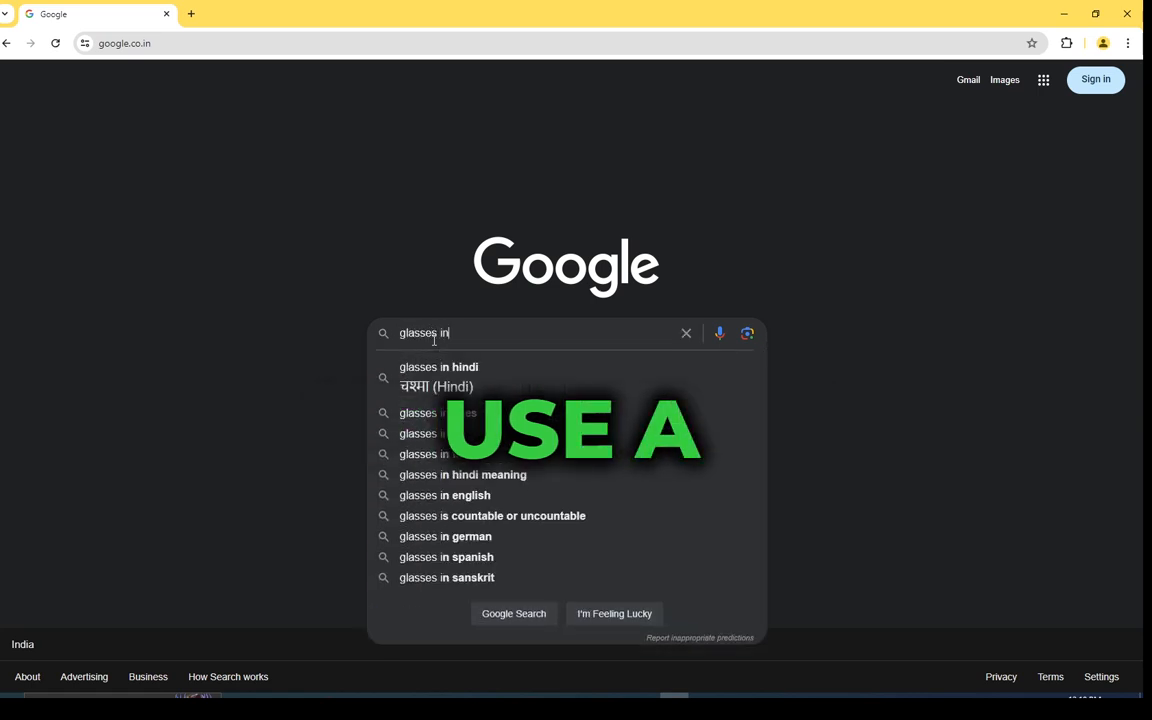
{"action": "type", "text": " black"}
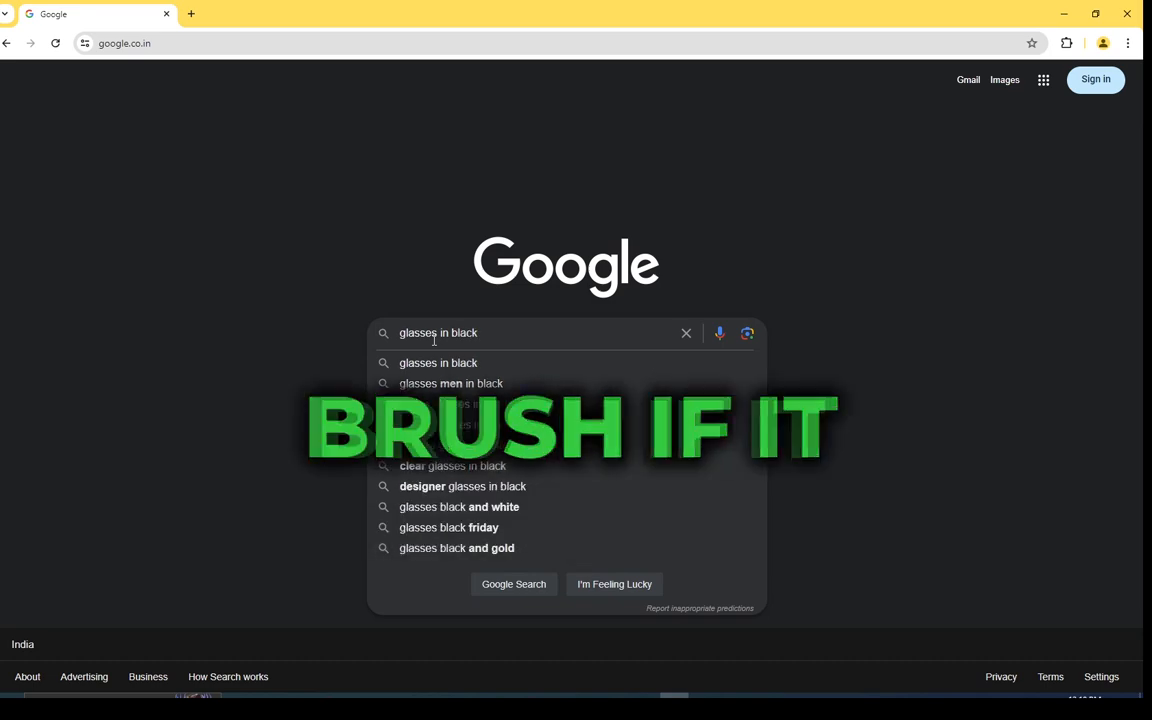
{"action": "type", "text": " bg png"}
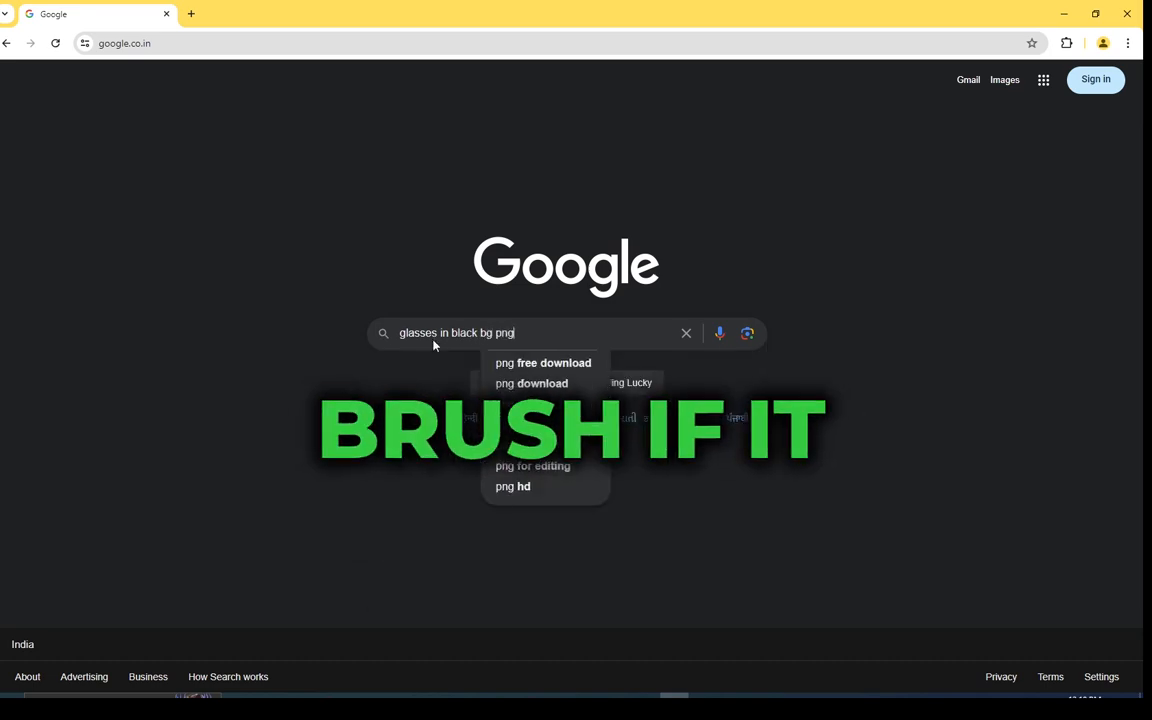
{"action": "key", "text": "Return"}
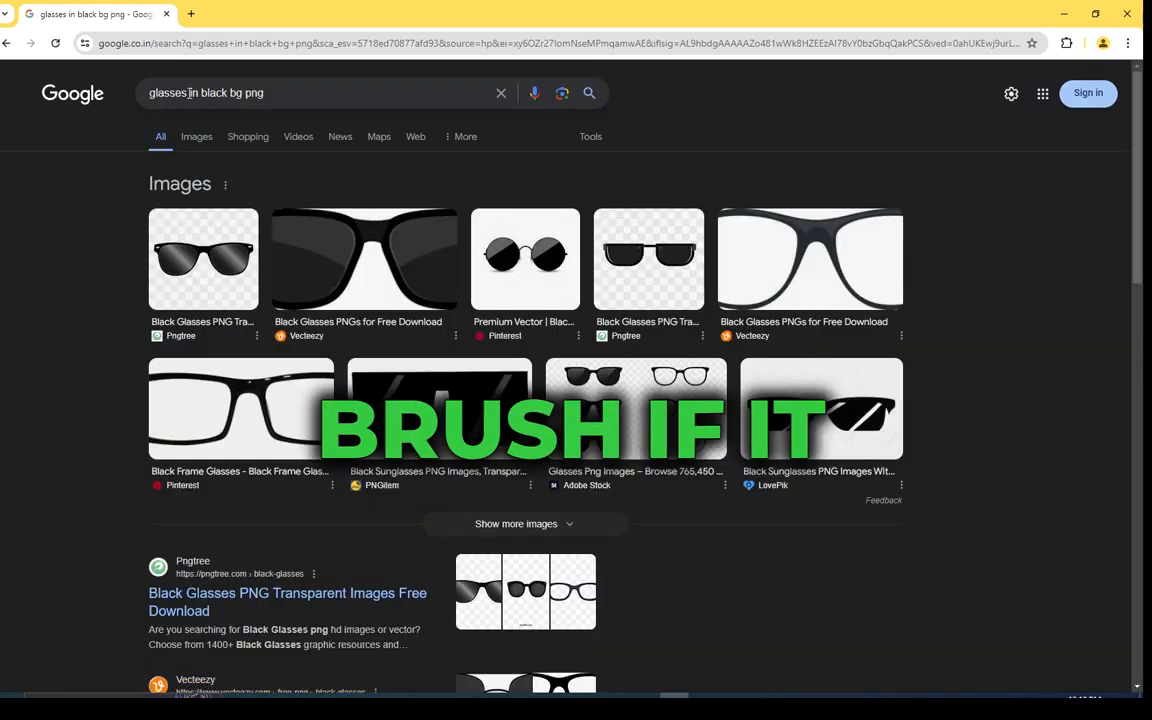
Refine the search to "shattered glasses in black bg png" and browse the image results.
{"action": "left_click", "coordinate": [150, 93]}
{"action": "type", "text": "shattered"}
{"action": "key", "text": "Return"}
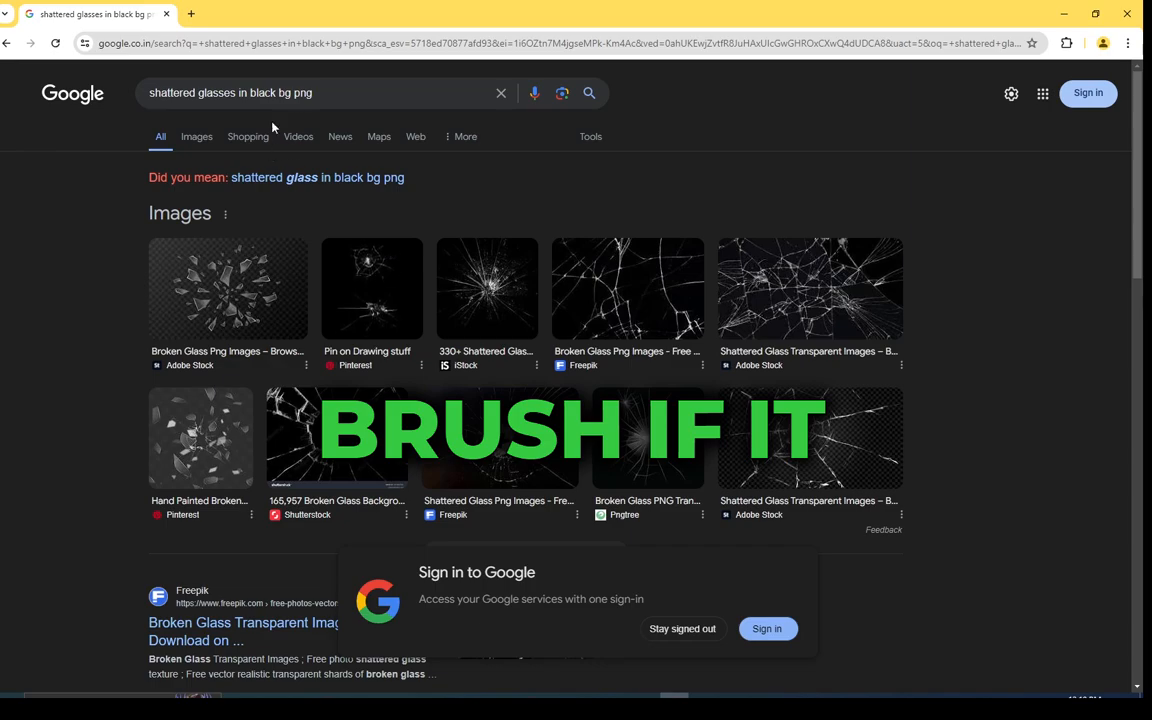
{"action": "left_click", "coordinate": [196, 137]}
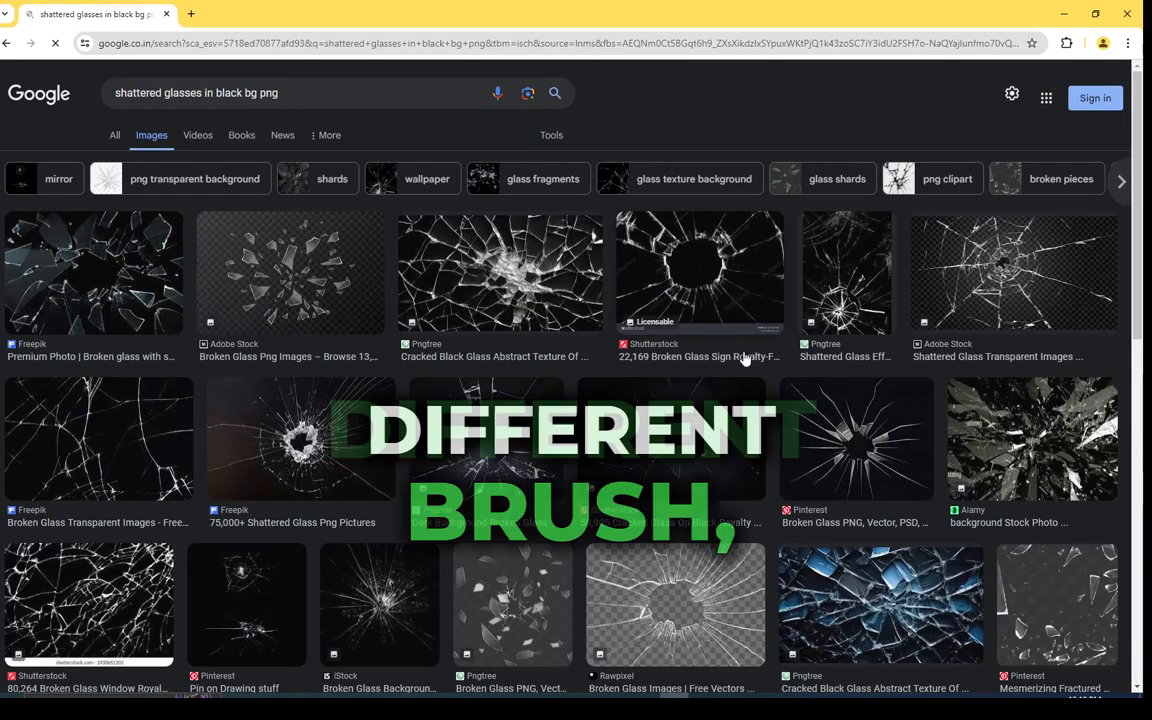
{"action": "scroll", "coordinate": [745, 360], "scroll_direction": "down", "scroll_amount": 3}
{"action": "scroll", "coordinate": [908, 372], "scroll_direction": "down", "scroll_amount": 1}
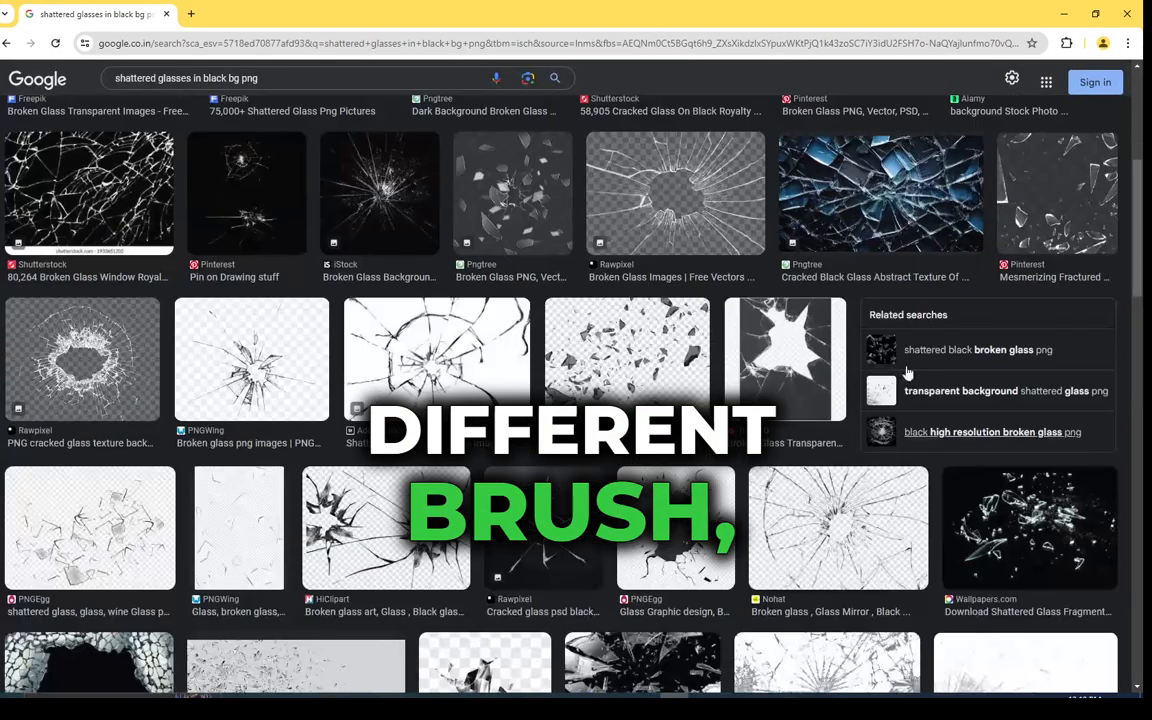
Save the Wallpapers.com image of glass fragments as a PNG, shattered-glass-fragments-agains.png, in the Downloads folder.
{"action": "left_click", "coordinate": [1037, 527]}
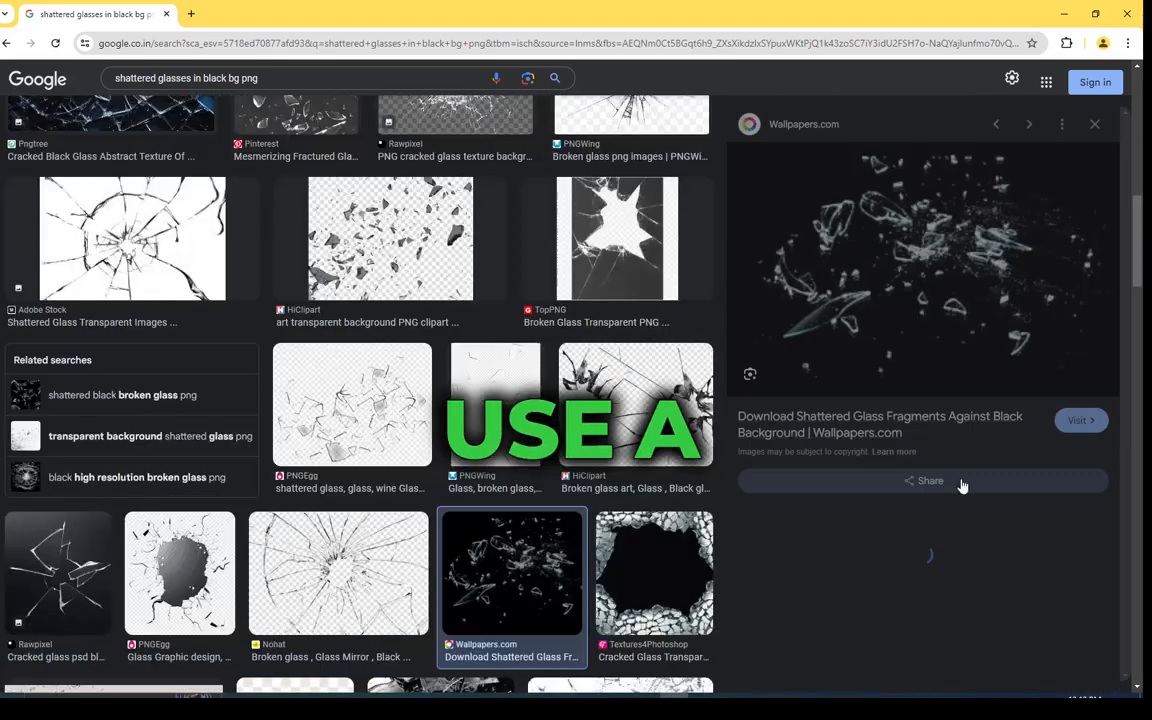
{"action": "right_click", "coordinate": [938, 245]}
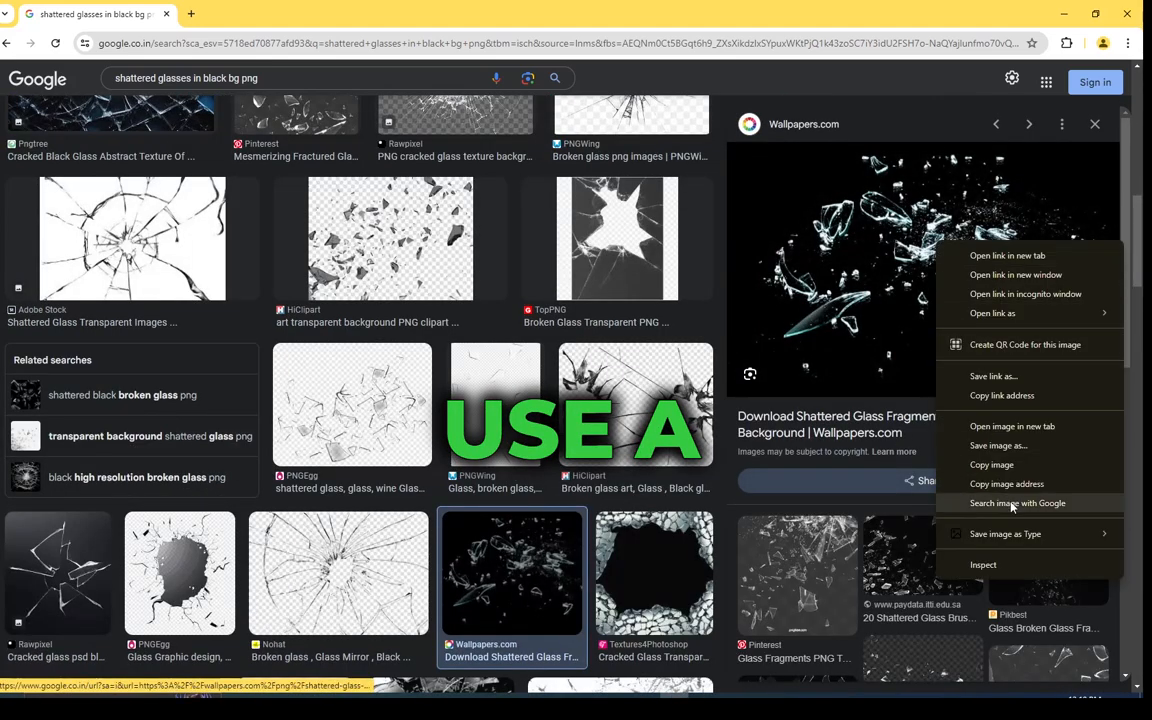
{"action": "mouse_move", "coordinate": [1000, 533]}
{"action": "left_click", "coordinate": [888, 556]}
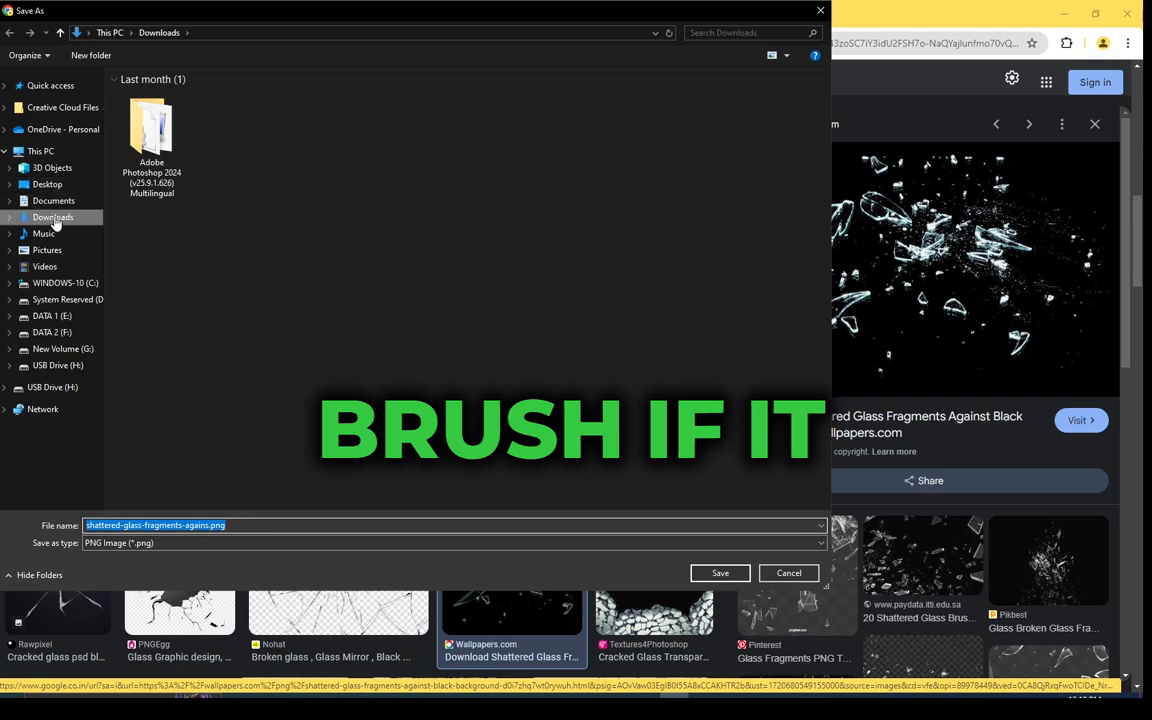
{"action": "left_click", "coordinate": [58, 217]}
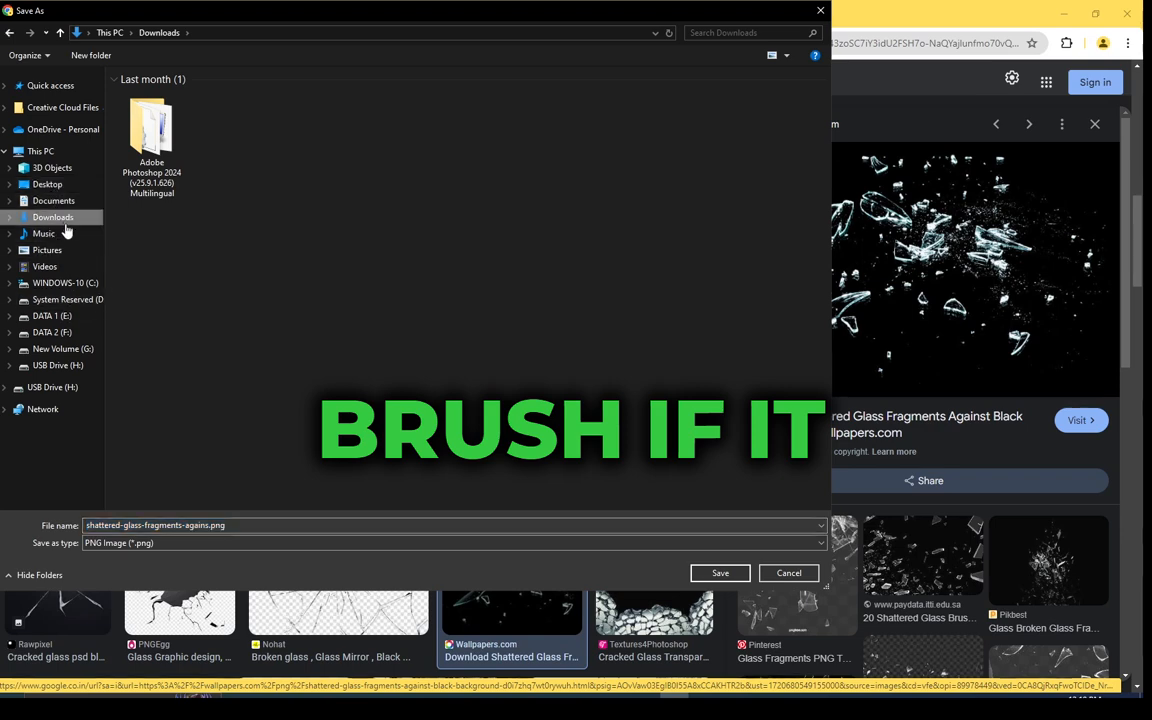
{"action": "left_click", "coordinate": [245, 527]}
{"action": "left_click", "coordinate": [722, 575]}
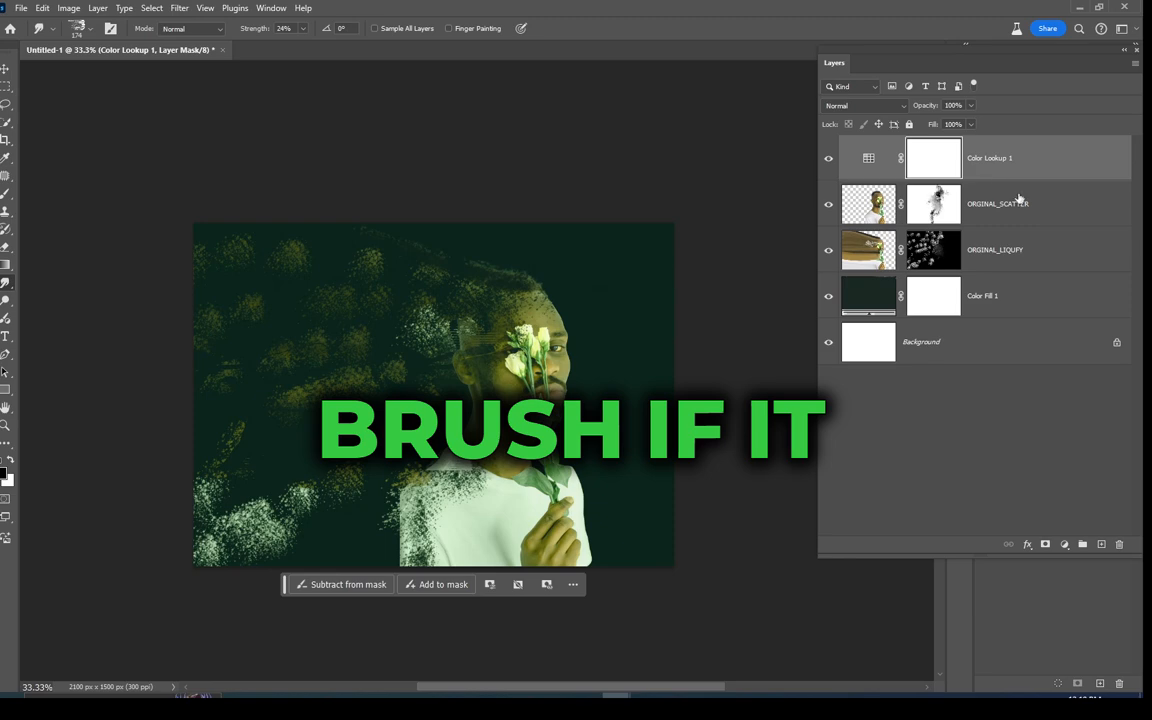
In Photoshop, place shattered-glass-fragments-agains.png from Downloads as a linked image above ORGINAL_SCATTER, shifted toward the canvas's upper edge.
{"action": "left_click", "coordinate": [990, 214]}
{"action": "left_click", "coordinate": [20, 8]}
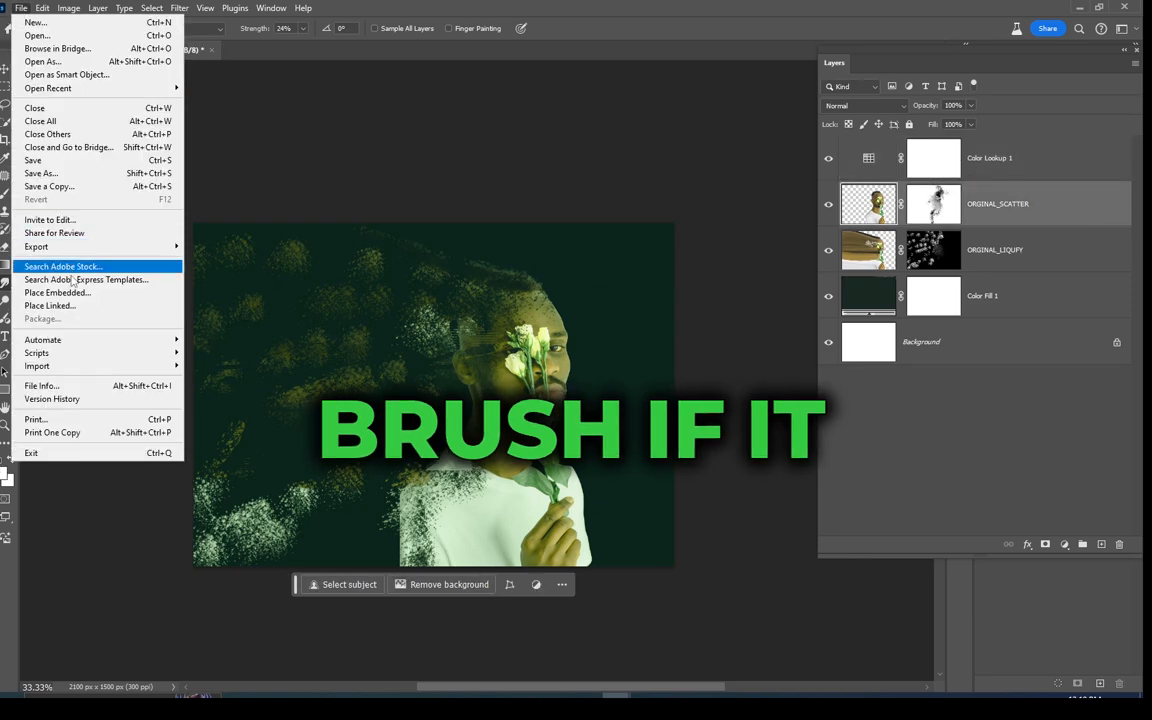
{"action": "left_click", "coordinate": [70, 306]}
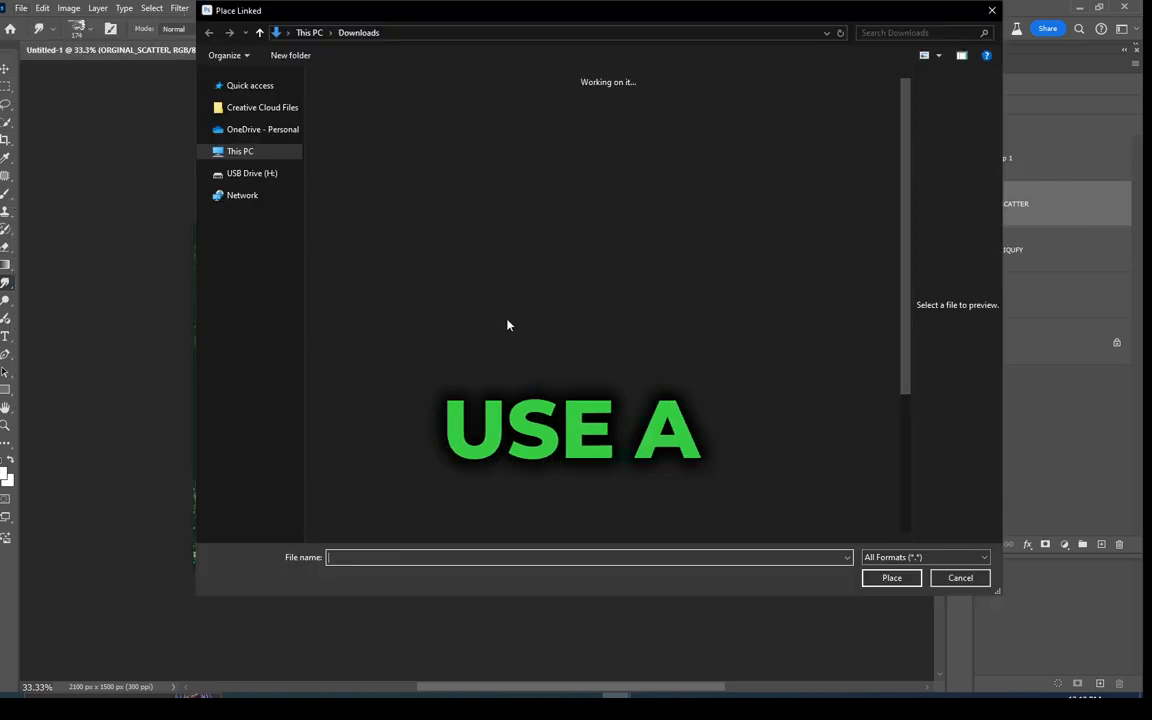
{"action": "double_click", "coordinate": [350, 136]}
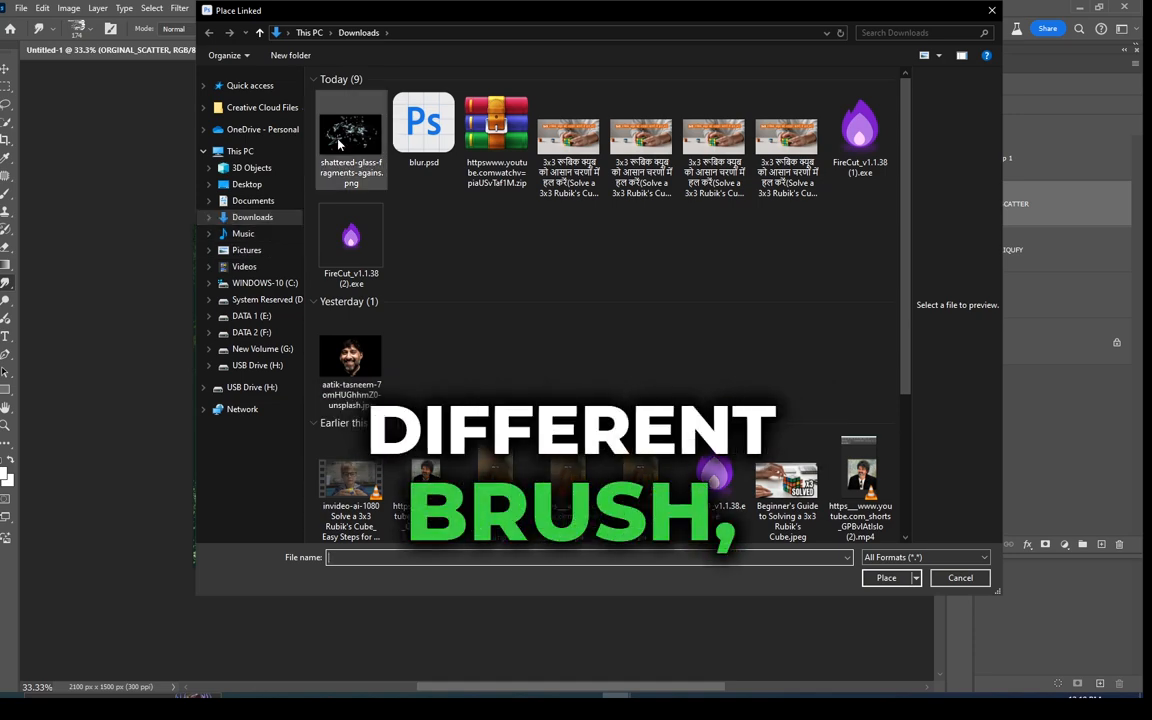
{"action": "left_click_drag", "start_coordinate": [462, 350], "coordinate": [462, 336]}
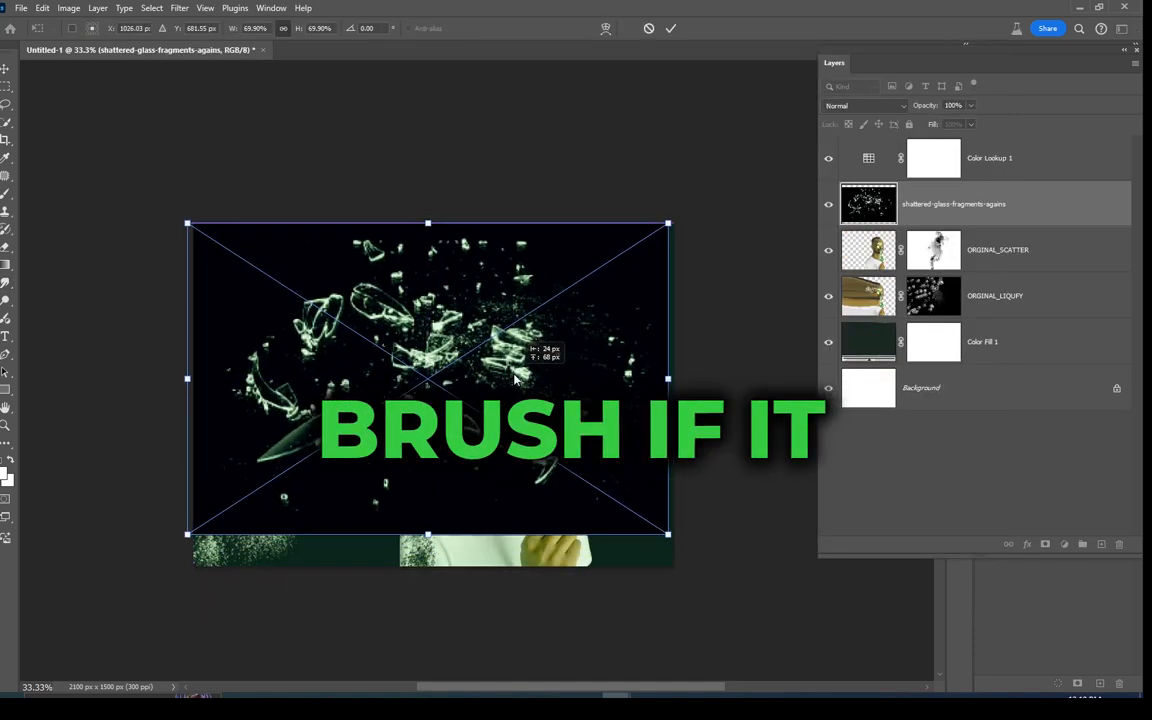
{"action": "key", "text": "Return"}
Hide the Color Lookup 1 layer and set the shattered glass layer's blend mode to Screen.
{"action": "left_click", "coordinate": [828, 160]}
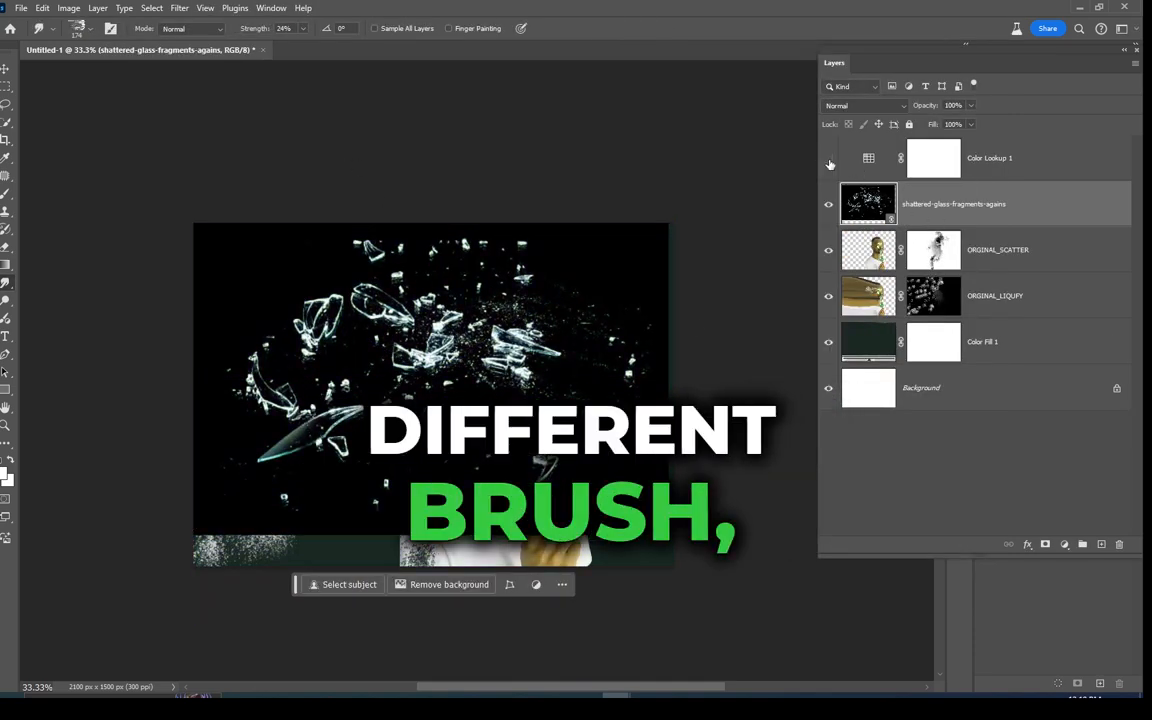
{"action": "left_click", "coordinate": [864, 105]}
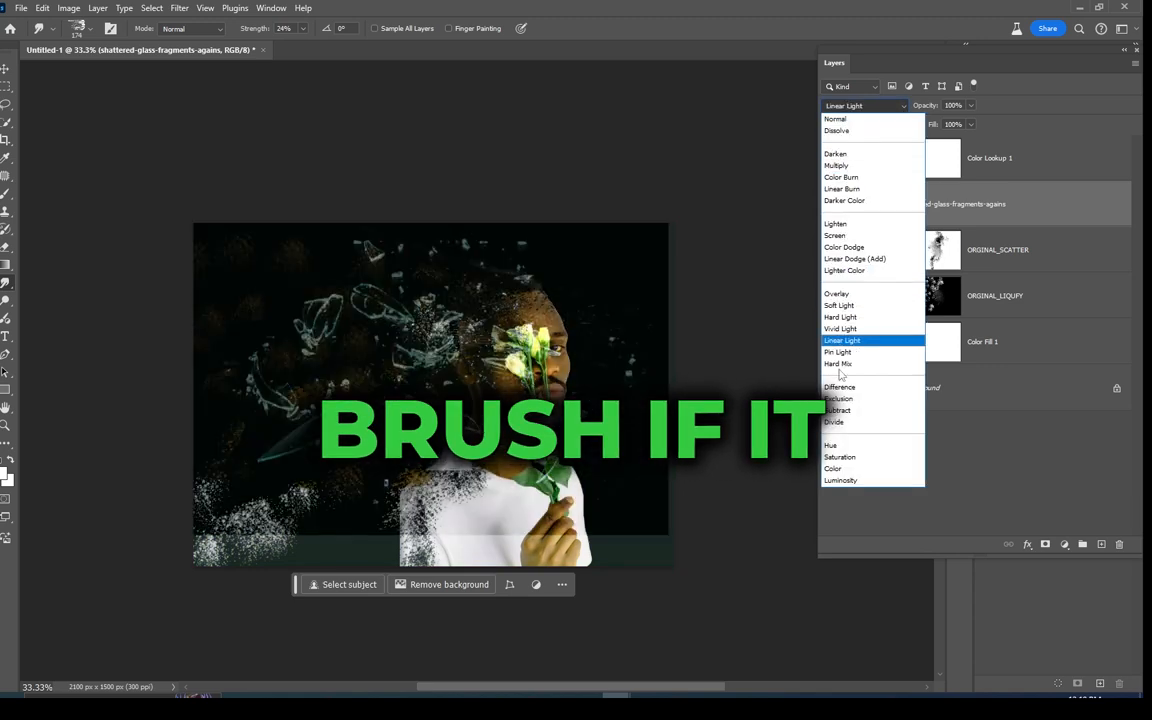
{"action": "left_click", "coordinate": [836, 235]}
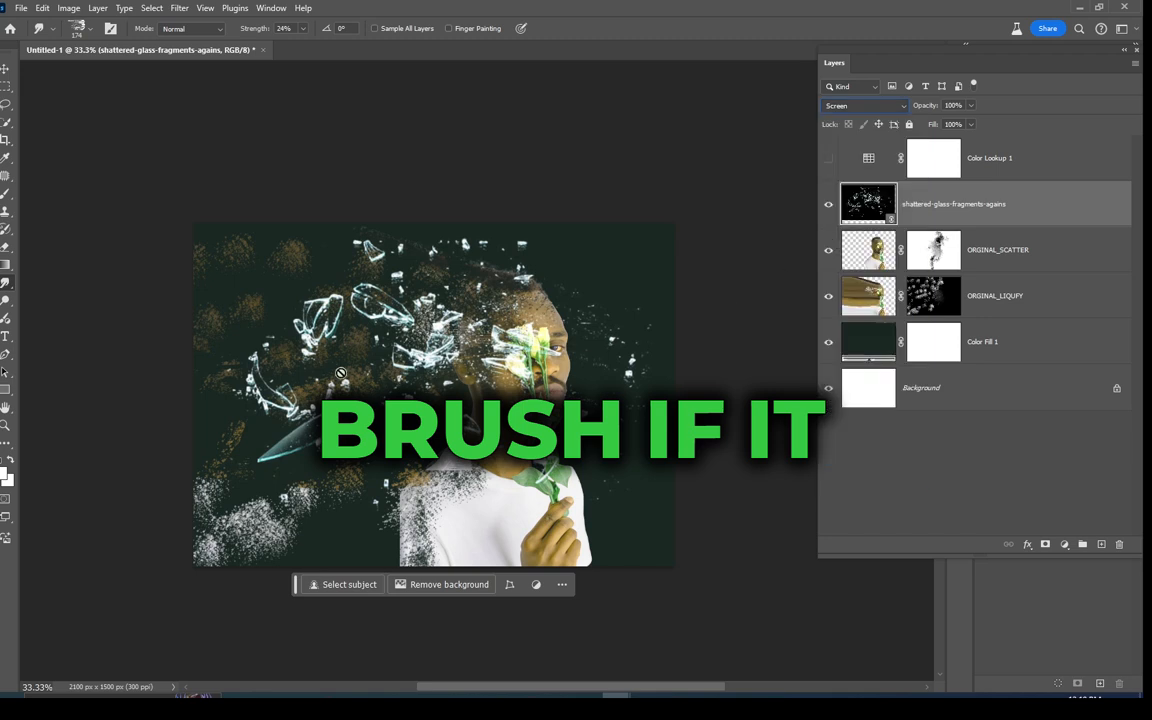
Shift the shattered glass image slightly up and to the left over the portrait.
{"action": "key", "text": "v"}
{"action": "mouse_move", "coordinate": [432, 343]}
{"action": "left_mouse_down"}
{"action": "mouse_move", "coordinate": [400, 343]}
{"action": "mouse_move", "coordinate": [414, 298]}
{"action": "mouse_move", "coordinate": [449, 333]}
{"action": "left_mouse_up"}
{"action": "left_click_drag", "start_coordinate": [920, 64], "coordinate": [764, 13]}
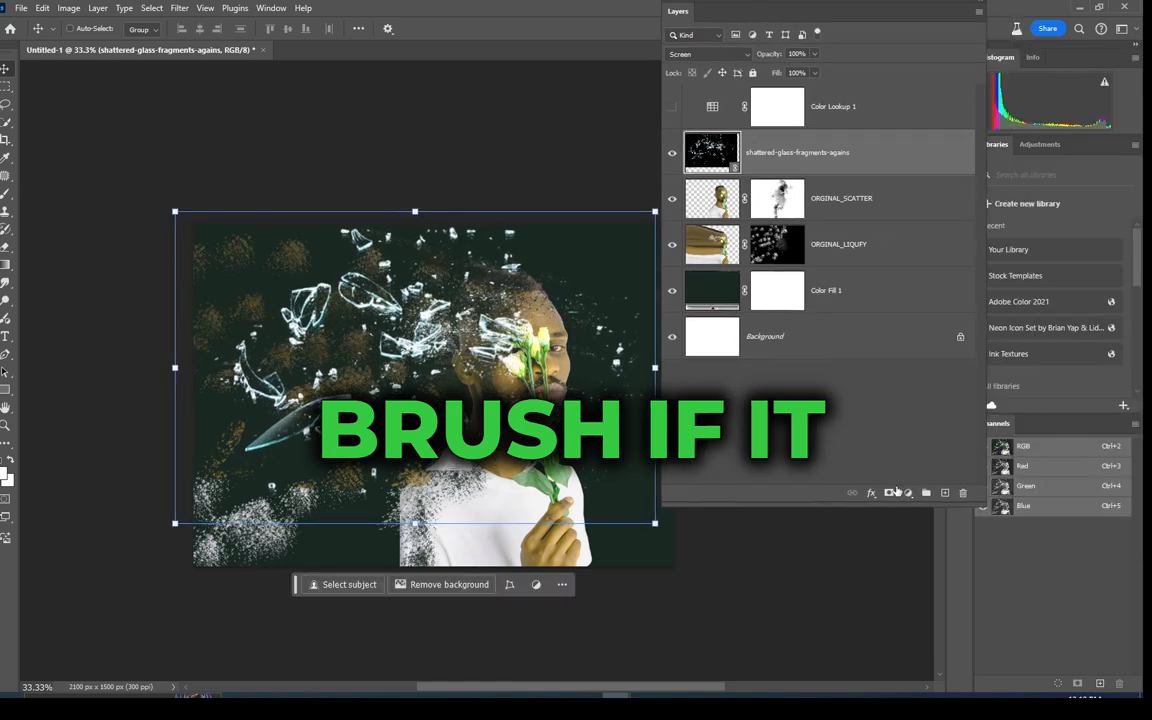
Add a layer mask to the shattered glass layer and brush black over the fragments covering the face and those beside it.
{"action": "left_click", "coordinate": [889, 494]}
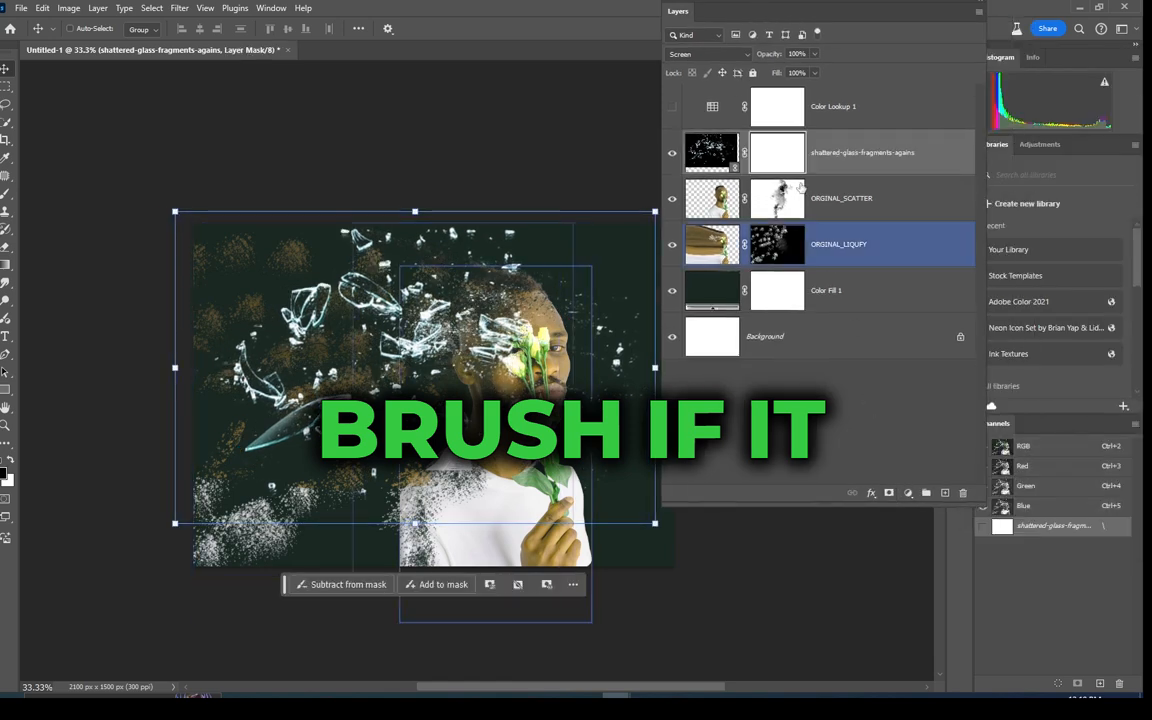
{"action": "right_click", "coordinate": [5, 195]}
{"action": "left_click", "coordinate": [60, 176]}
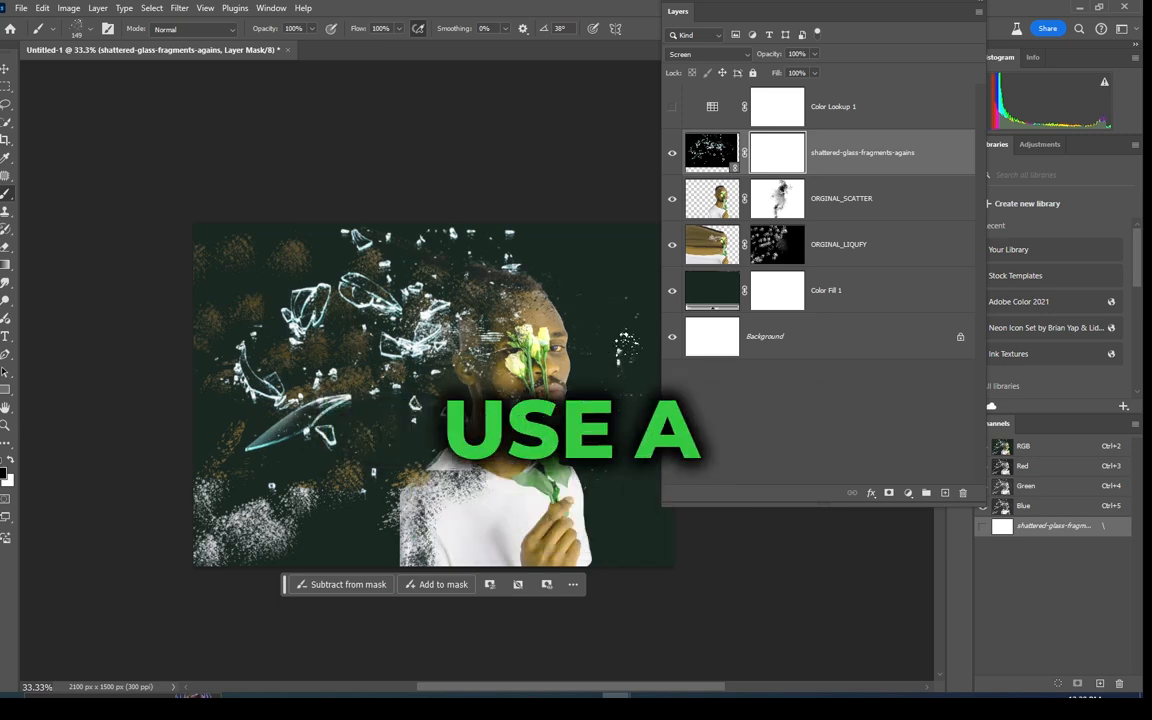
{"action": "key", "text": "v"}
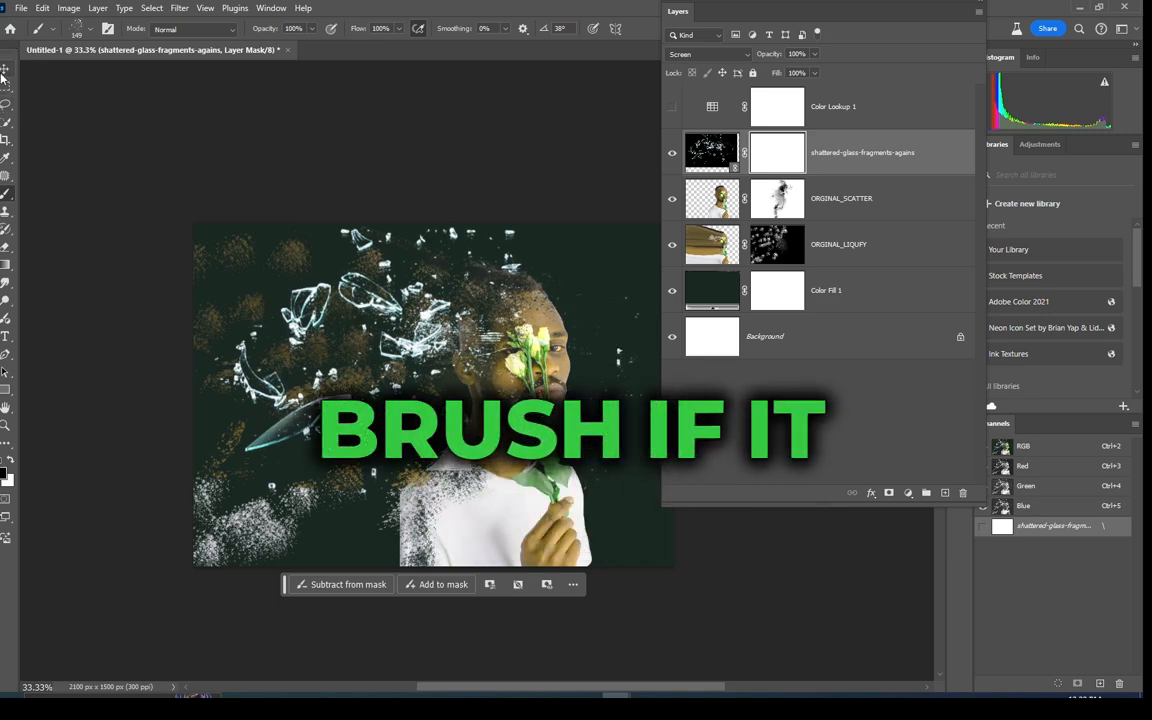
Shift the shattered glass image to the right, then try to delete a rectangular area of it covering the canvas's right side.
{"action": "left_click_drag", "start_coordinate": [399, 339], "coordinate": [440, 341]}
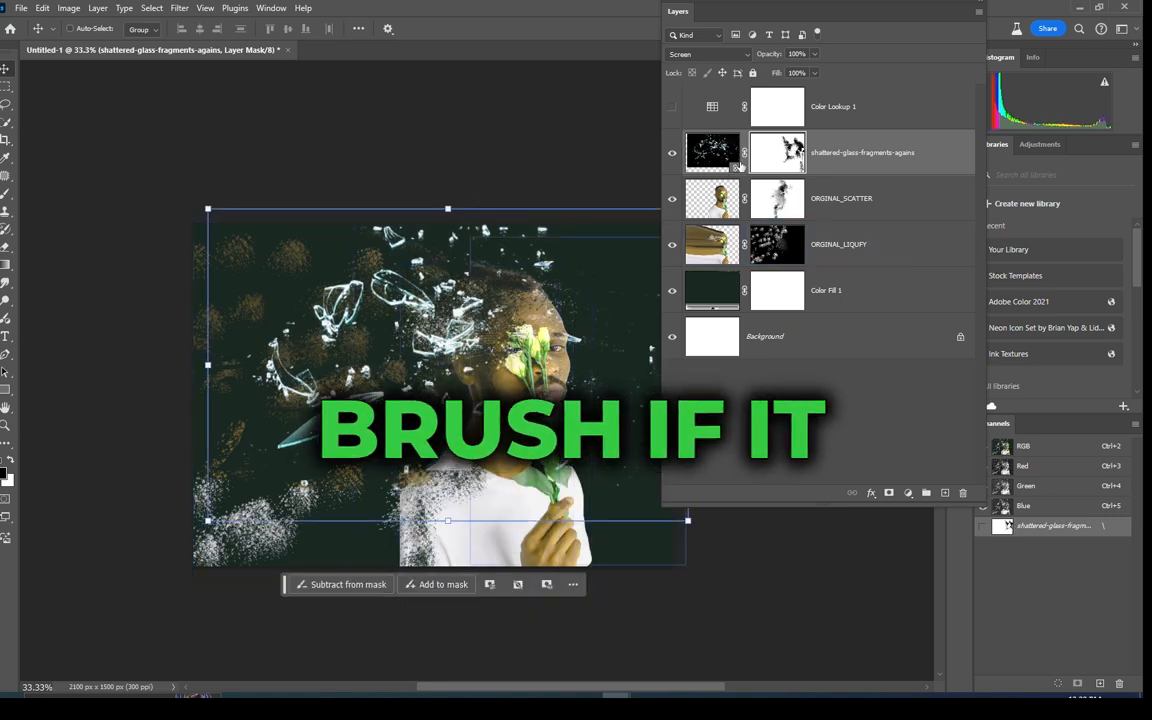
{"action": "left_click", "coordinate": [5, 88]}
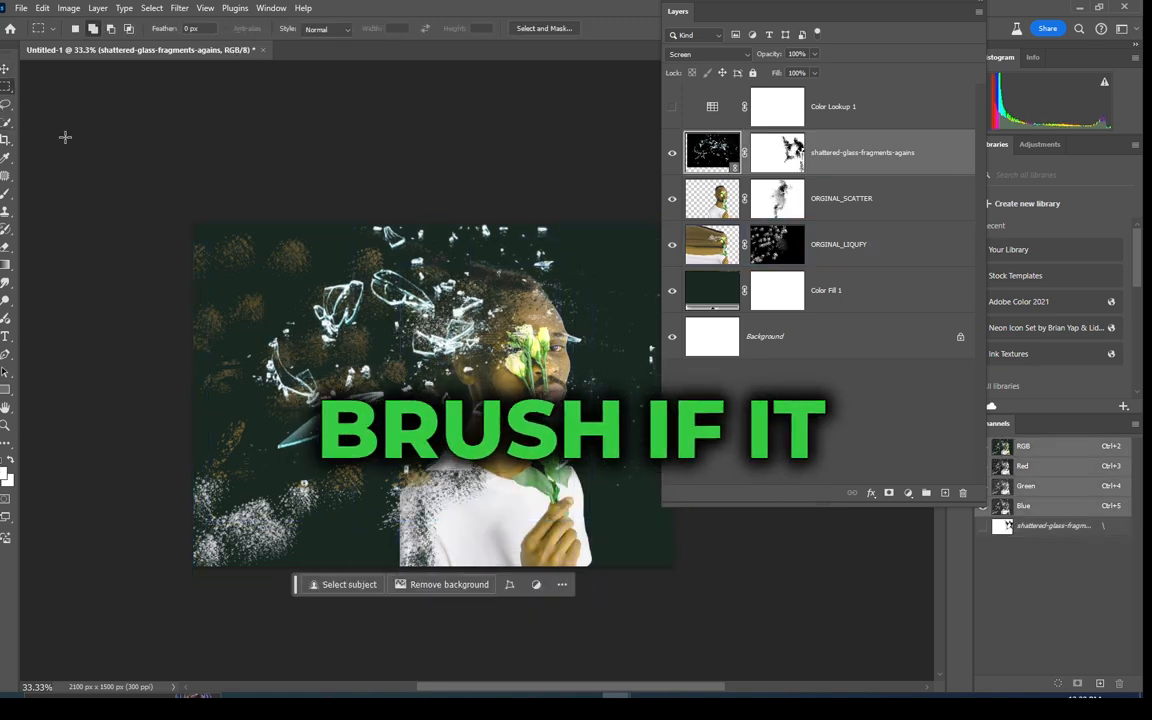
{"action": "left_click_drag", "start_coordinate": [499, 308], "coordinate": [439, 306]}
{"action": "mouse_move", "coordinate": [478, 213]}
{"action": "left_mouse_down"}
{"action": "mouse_move", "coordinate": [633, 412]}
{"action": "mouse_move", "coordinate": [668, 485]}
{"action": "left_mouse_up"}
{"action": "key", "text": "Delete"}
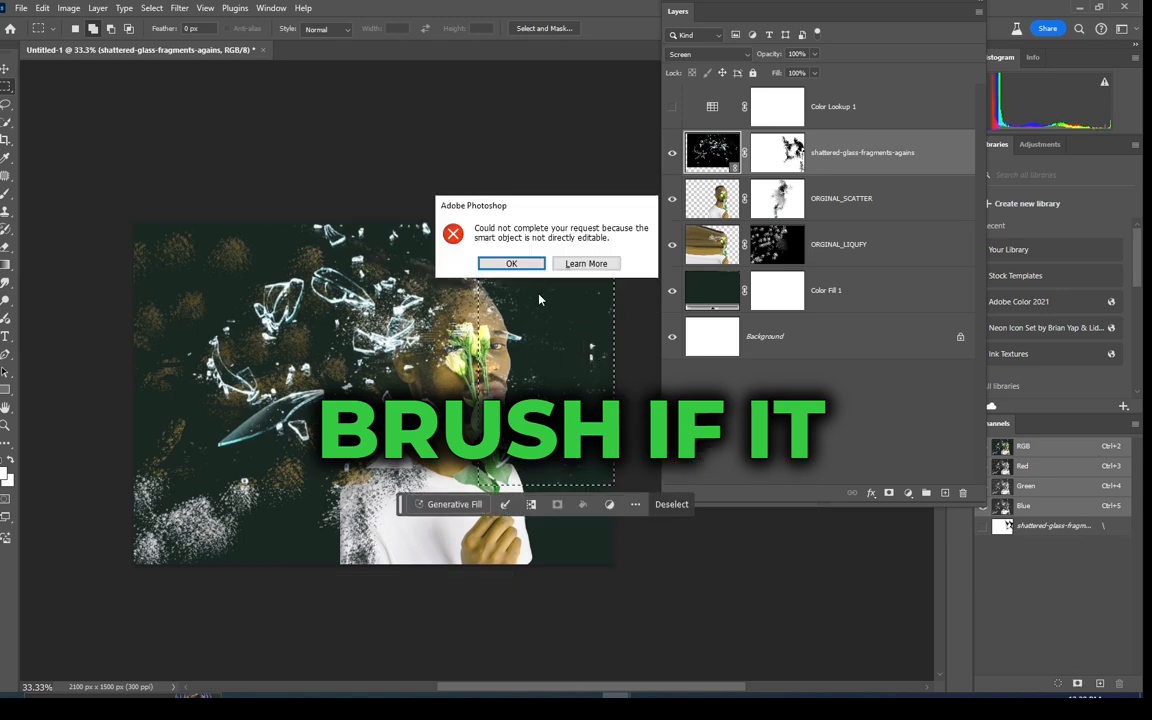
{"action": "left_click", "coordinate": [495, 263]}
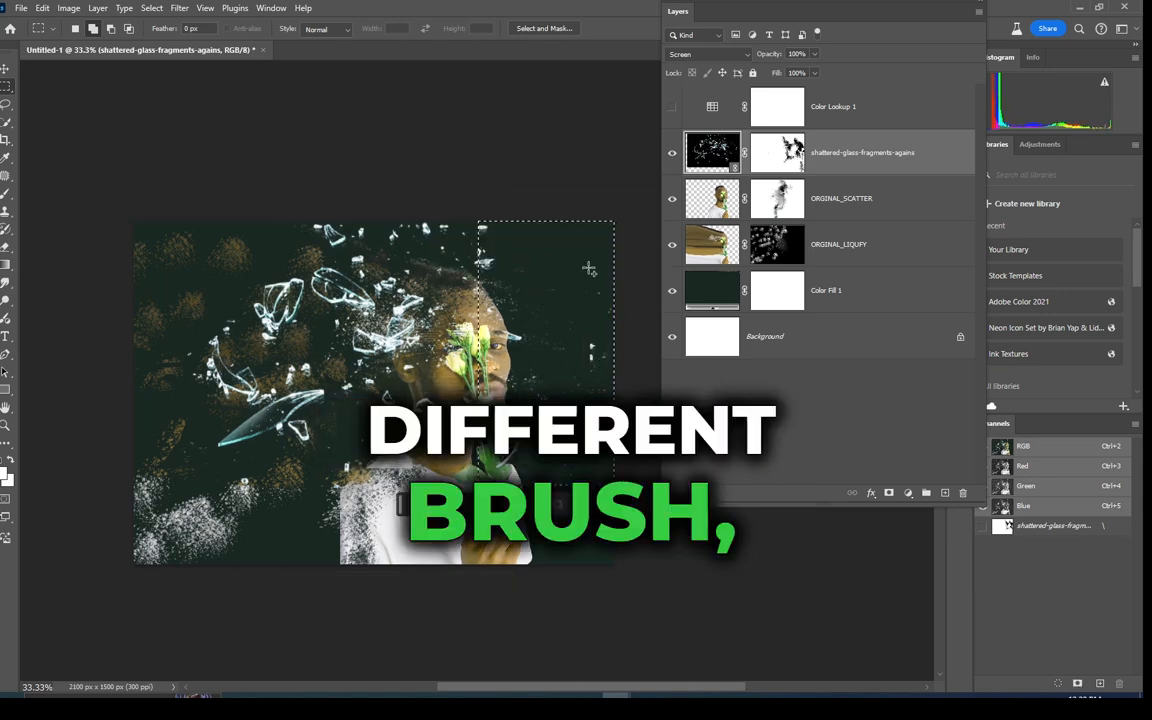
Convert the masked shattered glass layer to a Smart Object and rasterize it so its pixels can be edited.
{"action": "right_click", "coordinate": [712, 160]}
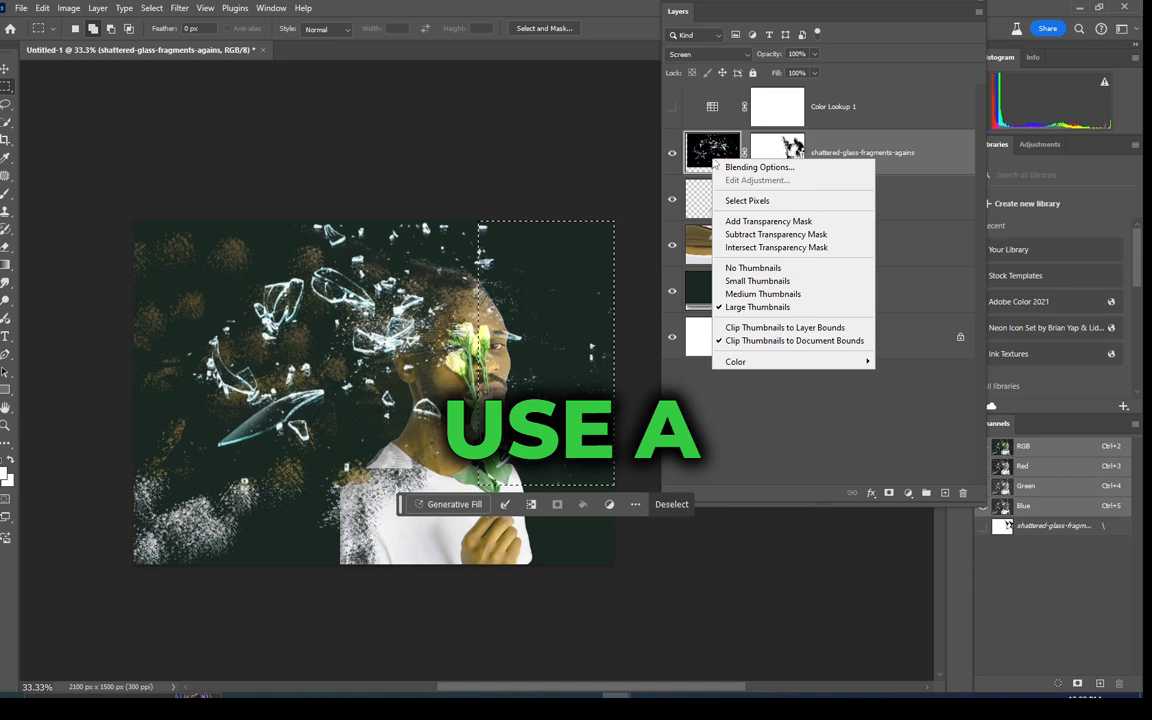
{"action": "key", "text": "Escape"}
{"action": "right_click", "coordinate": [904, 165]}
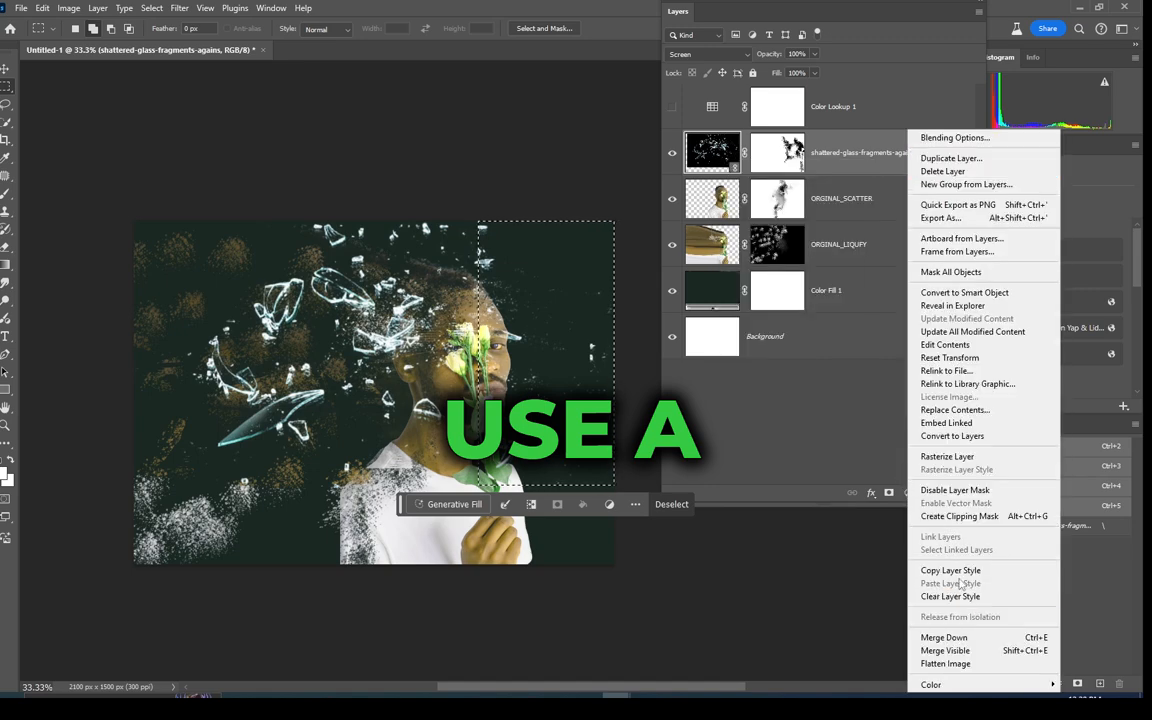
{"action": "left_click", "coordinate": [960, 252]}
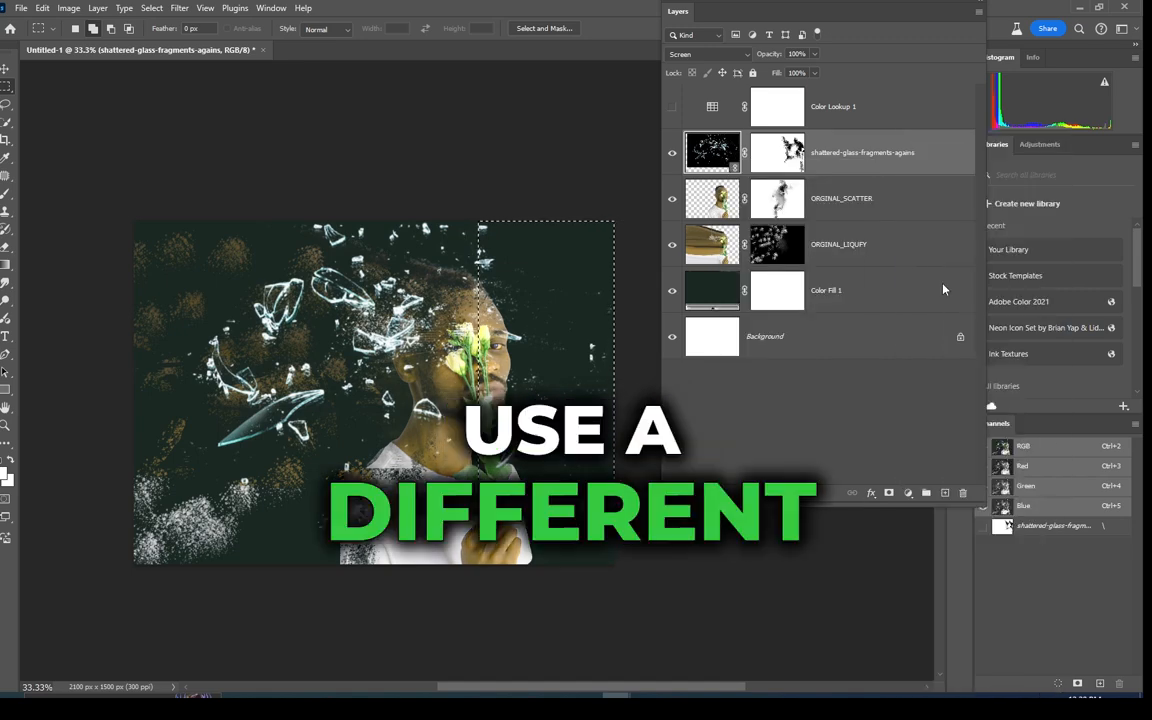
{"action": "key", "text": "Delete"}
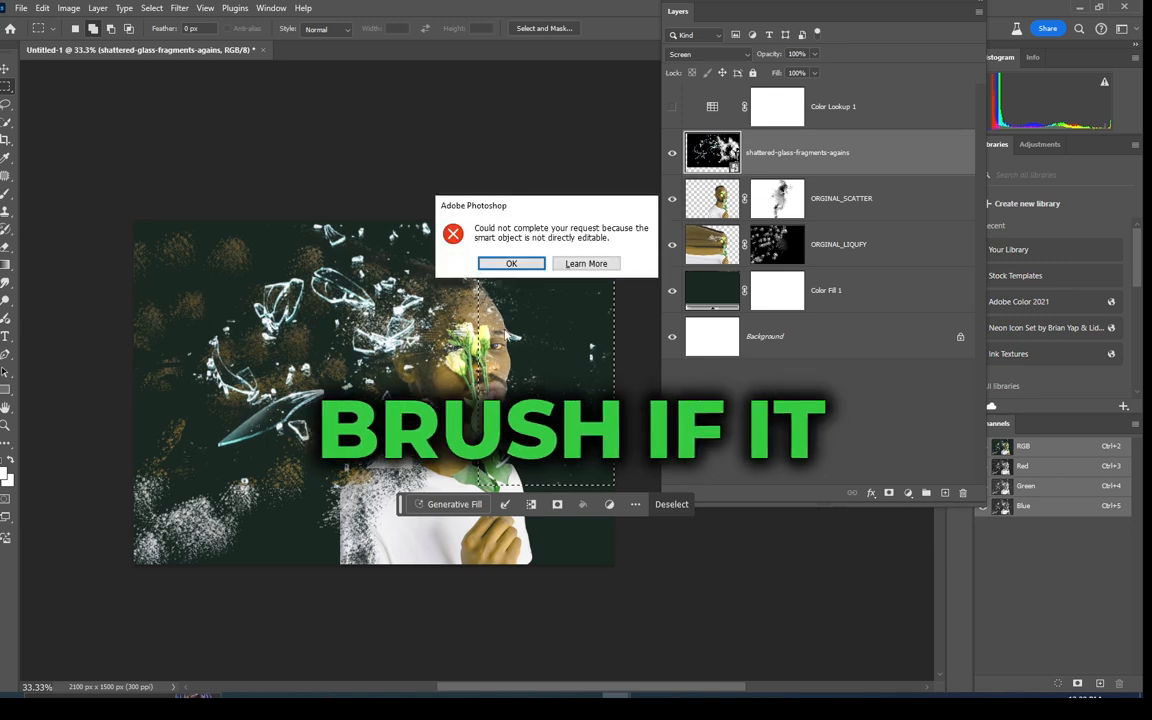
{"action": "left_click", "coordinate": [515, 266]}
{"action": "right_click", "coordinate": [776, 152]}
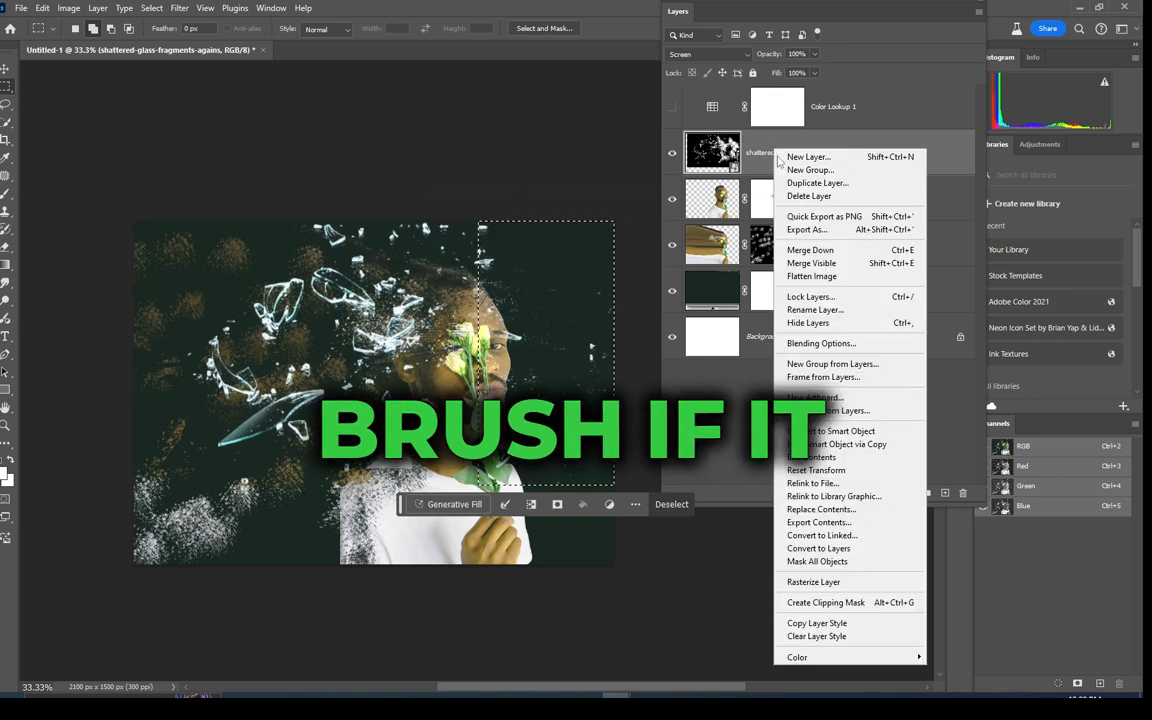
{"action": "left_click", "coordinate": [800, 581]}
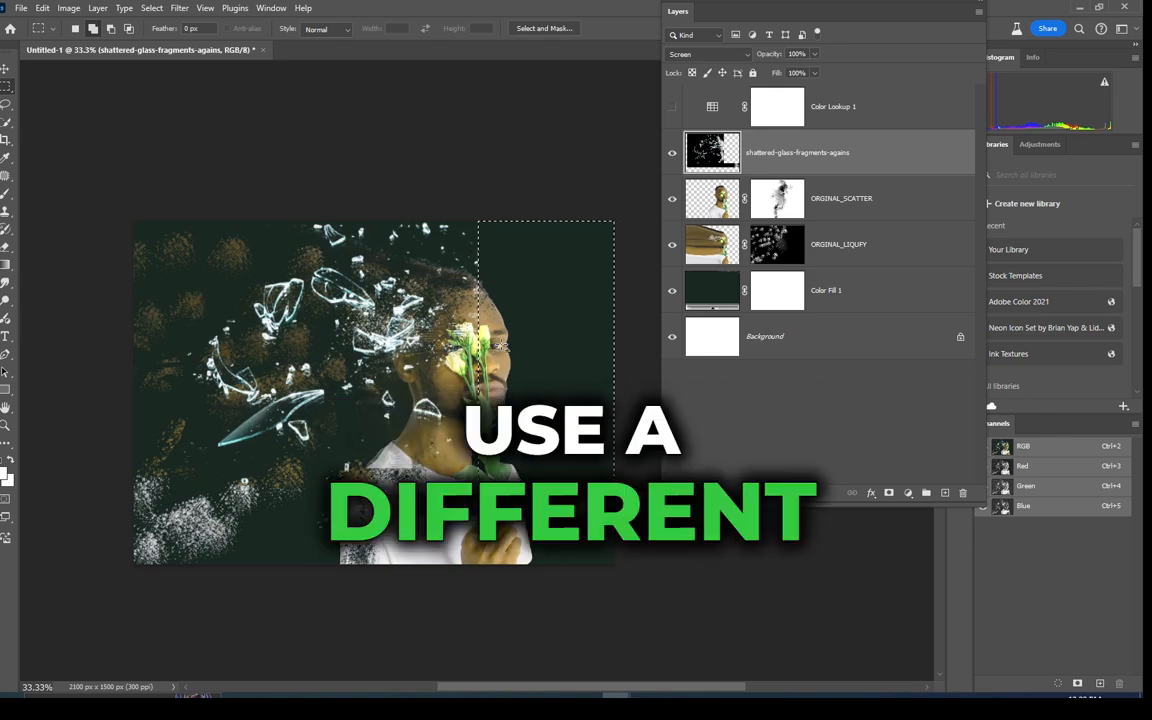
Delete the glass pixels in a rectangle over the canvas's right side, deselect, and shift the remaining fragments up and left.
{"action": "left_click", "coordinate": [491, 251]}
{"action": "left_click_drag", "start_coordinate": [491, 251], "coordinate": [494, 258]}
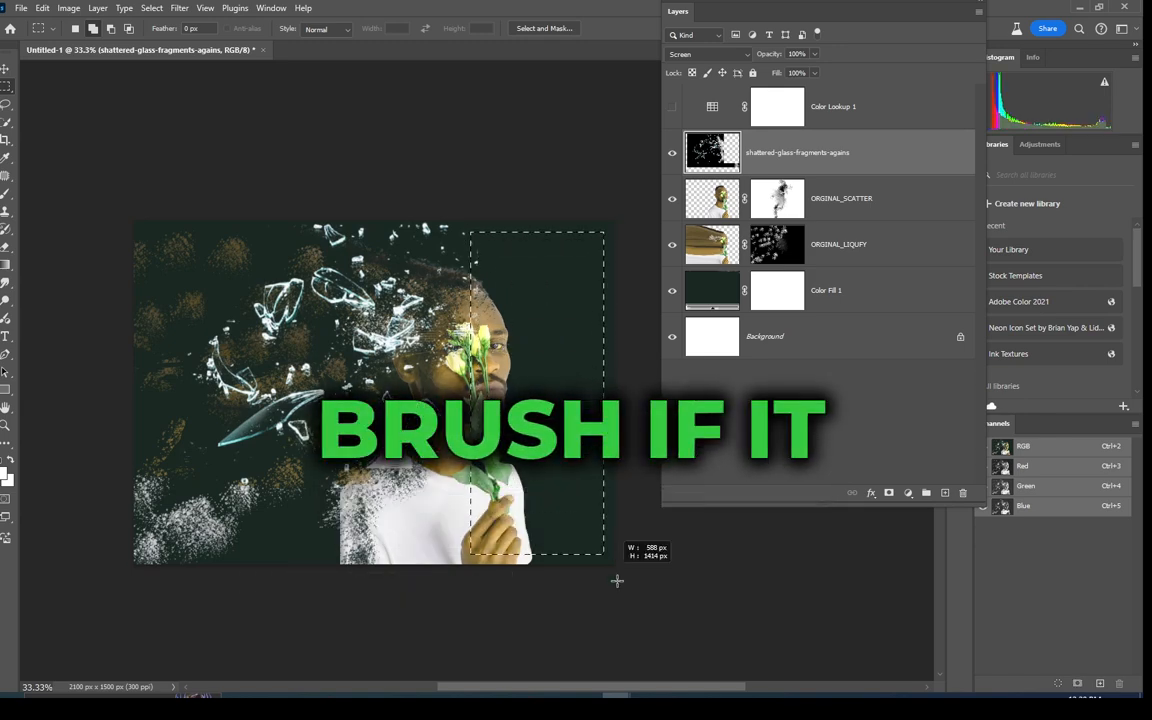
{"action": "left_click_drag", "start_coordinate": [617, 580], "coordinate": [678, 585]}
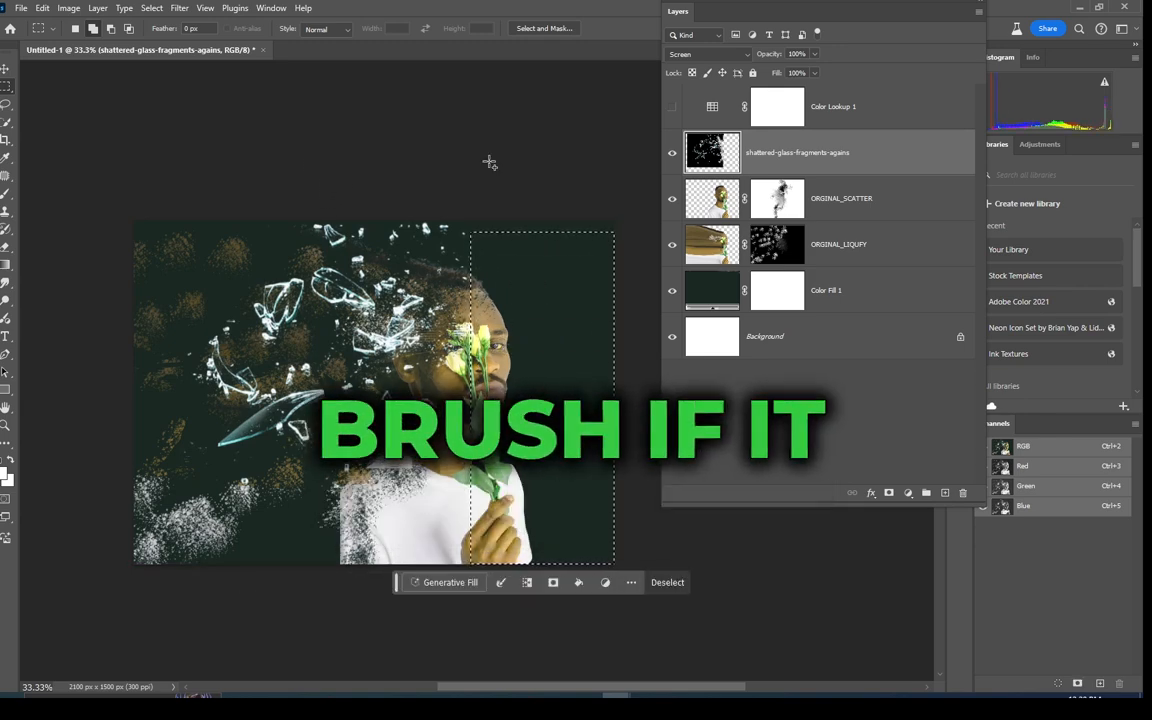
{"action": "key", "text": "ctrl+d"}
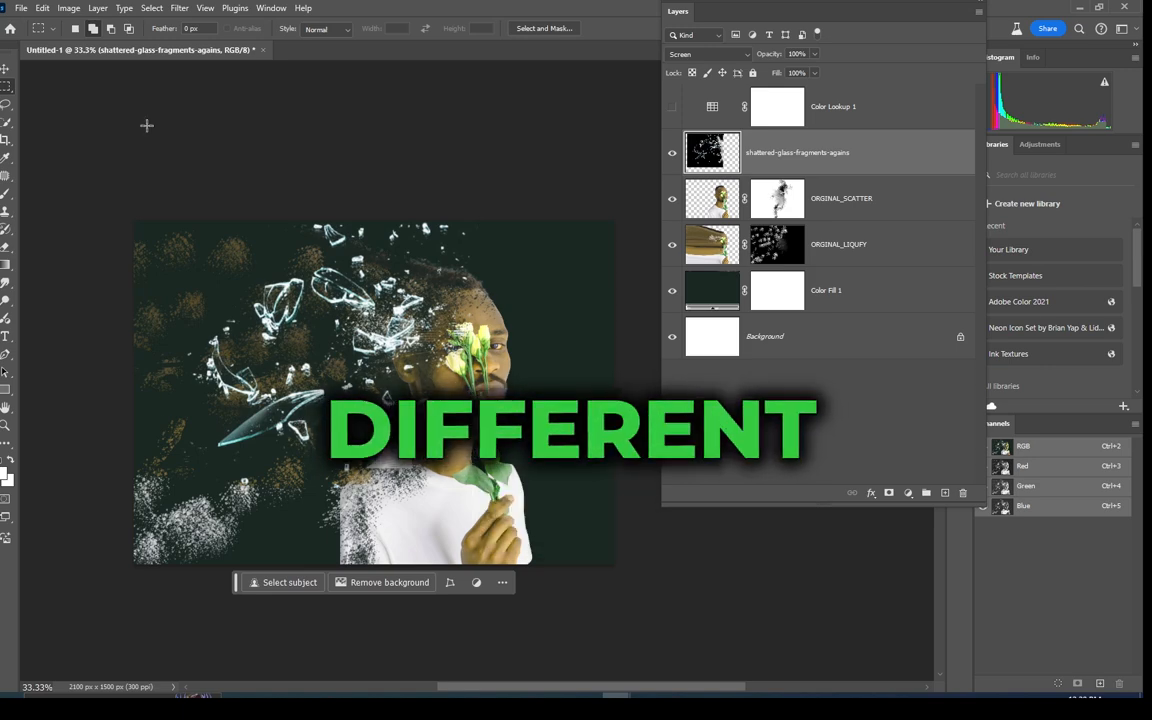
{"action": "key", "text": "v"}
{"action": "left_click_drag", "start_coordinate": [395, 337], "coordinate": [354, 300]}
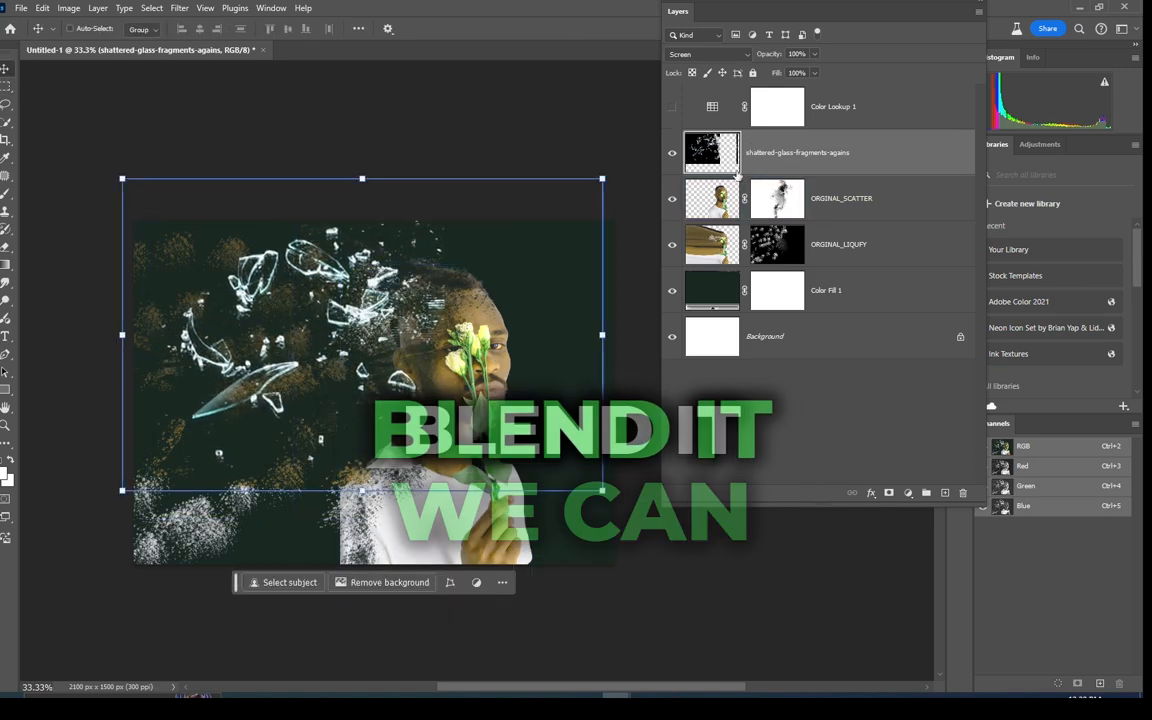
Add a layer mask to the shattered glass layer and paint black over the head and face with a 149 px round brush.
{"action": "left_click", "coordinate": [889, 493]}
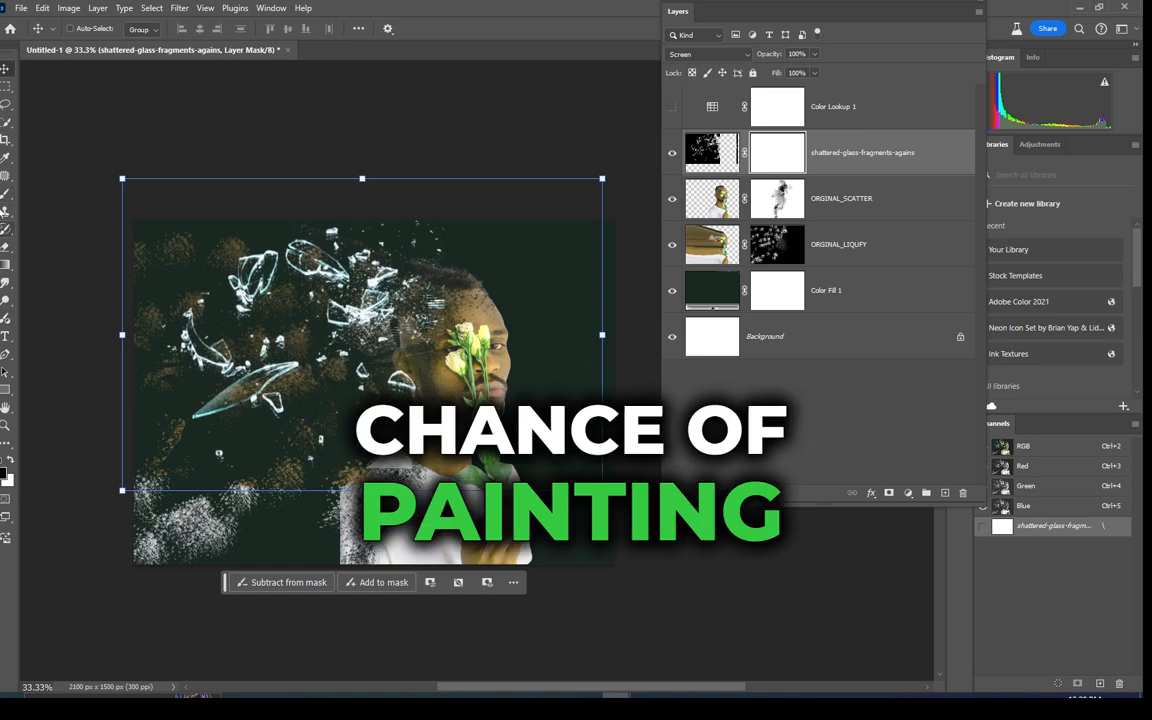
{"action": "left_click", "coordinate": [11, 199]}
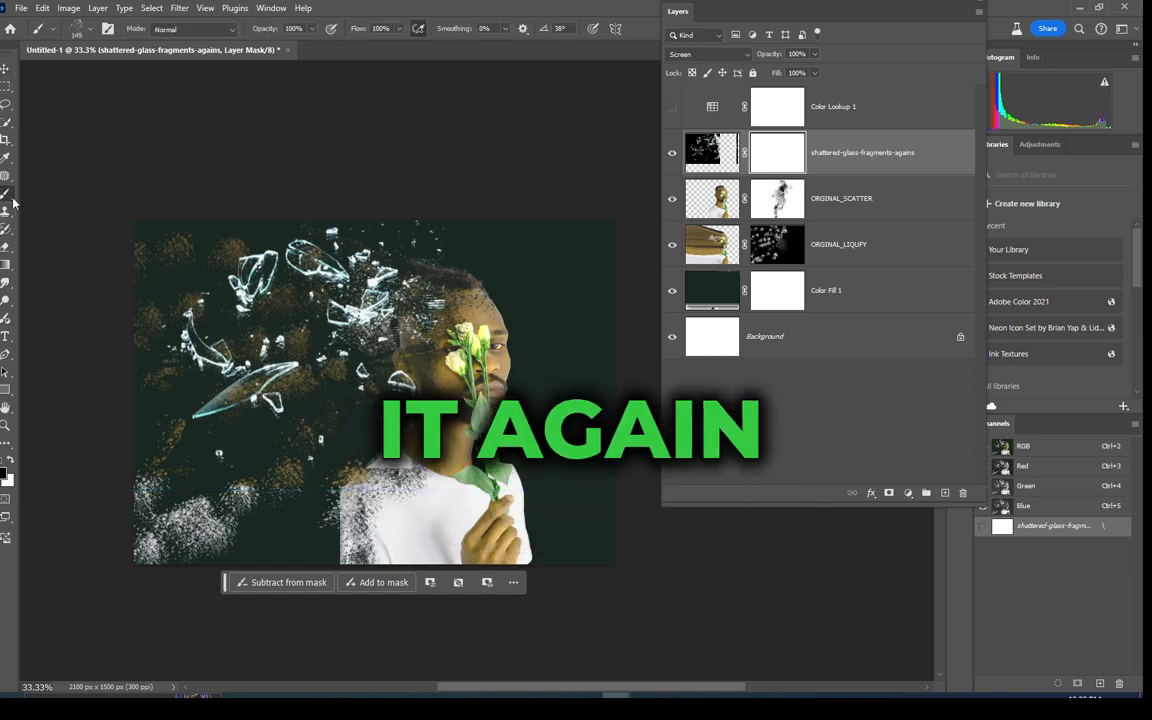
{"action": "left_click", "coordinate": [76, 29]}
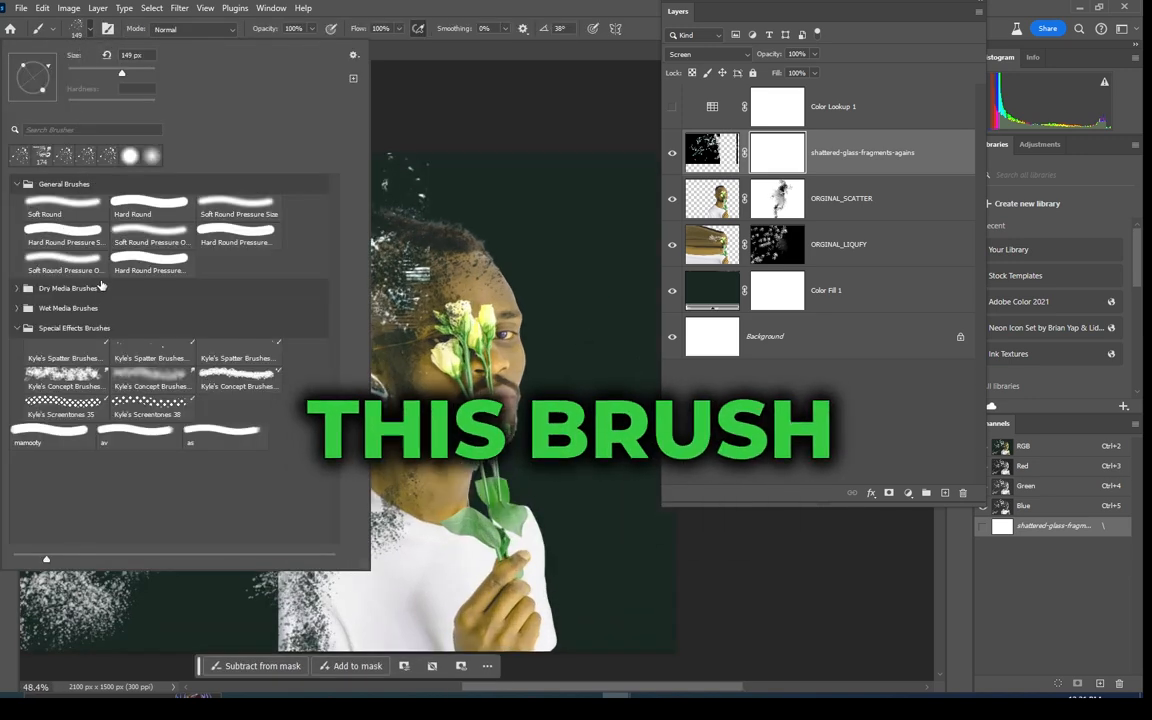
{"action": "left_click", "coordinate": [129, 155]}
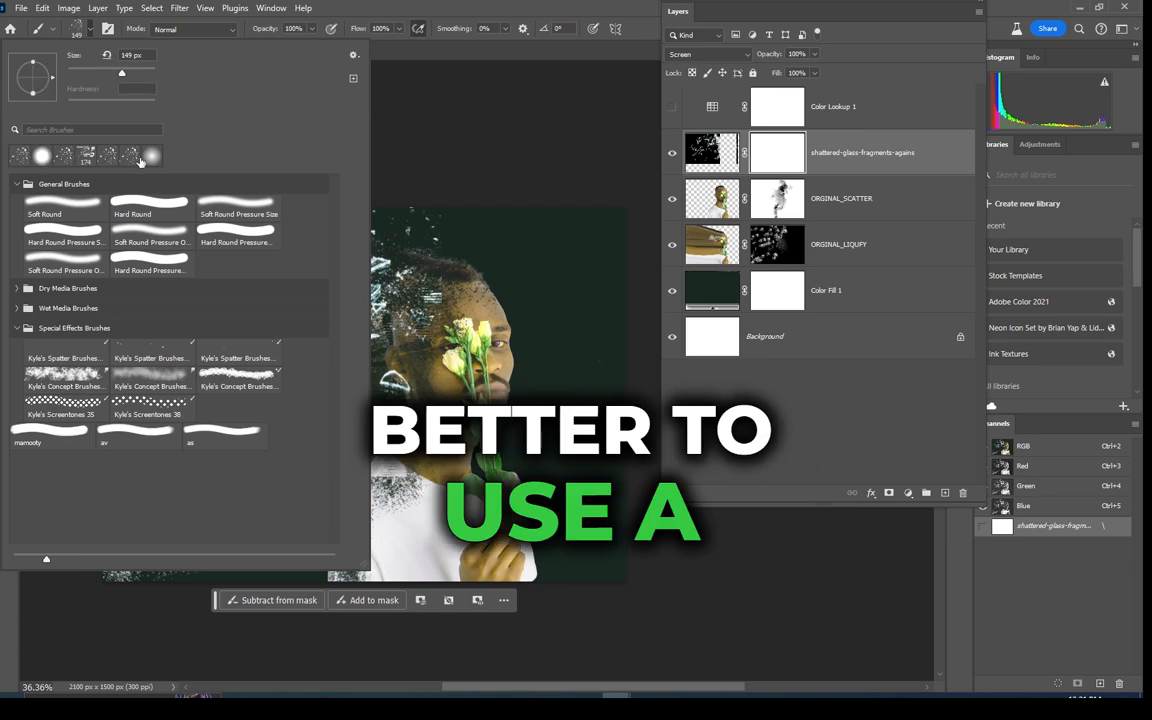
{"action": "left_click", "coordinate": [43, 156]}
{"action": "mouse_move", "coordinate": [452, 286]}
{"action": "left_mouse_down"}
{"action": "mouse_move", "coordinate": [429, 293]}
{"action": "mouse_move", "coordinate": [406, 411]}
{"action": "mouse_move", "coordinate": [376, 358]}
{"action": "left_mouse_up"}
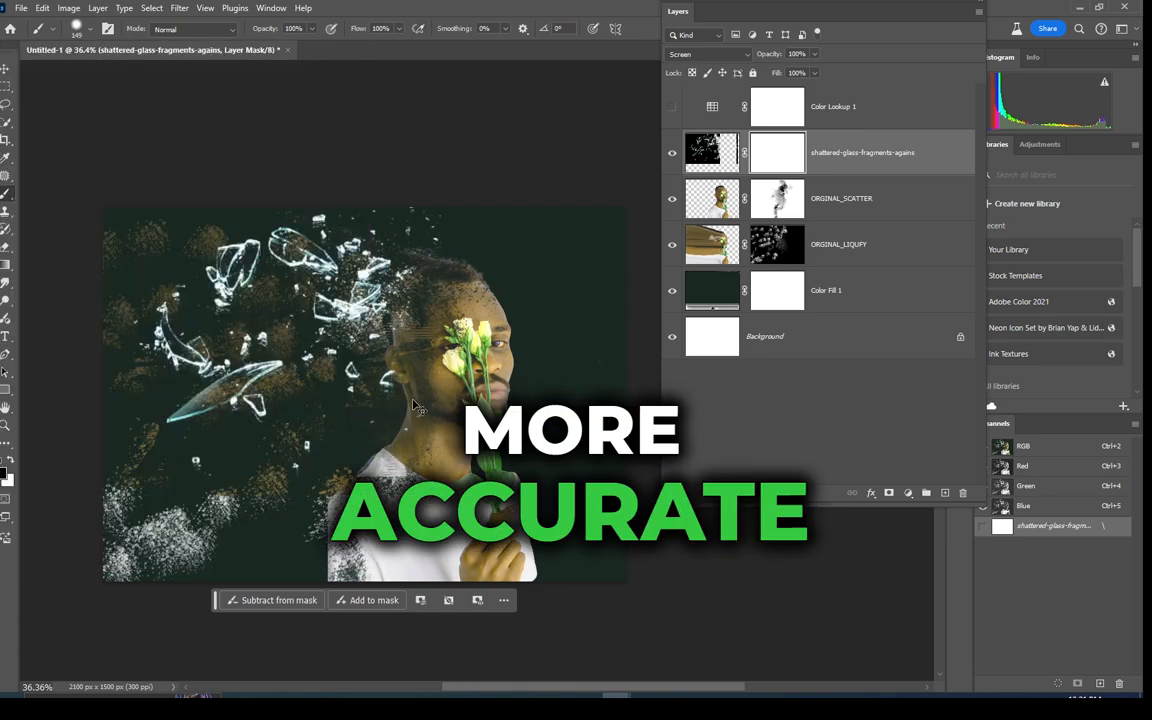
{"action": "key", "text": "ctrl+z"}
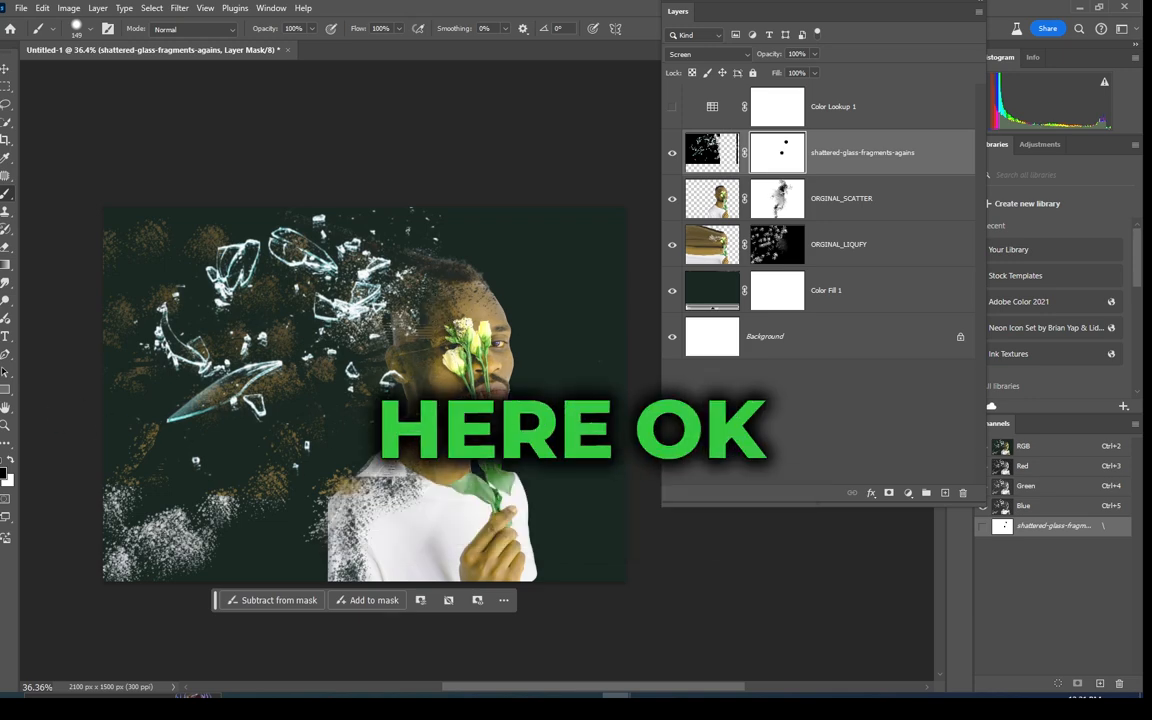
Duplicate the masked shattered glass layer and shift the copy right and slightly down.
{"action": "left_click", "coordinate": [5, 70]}
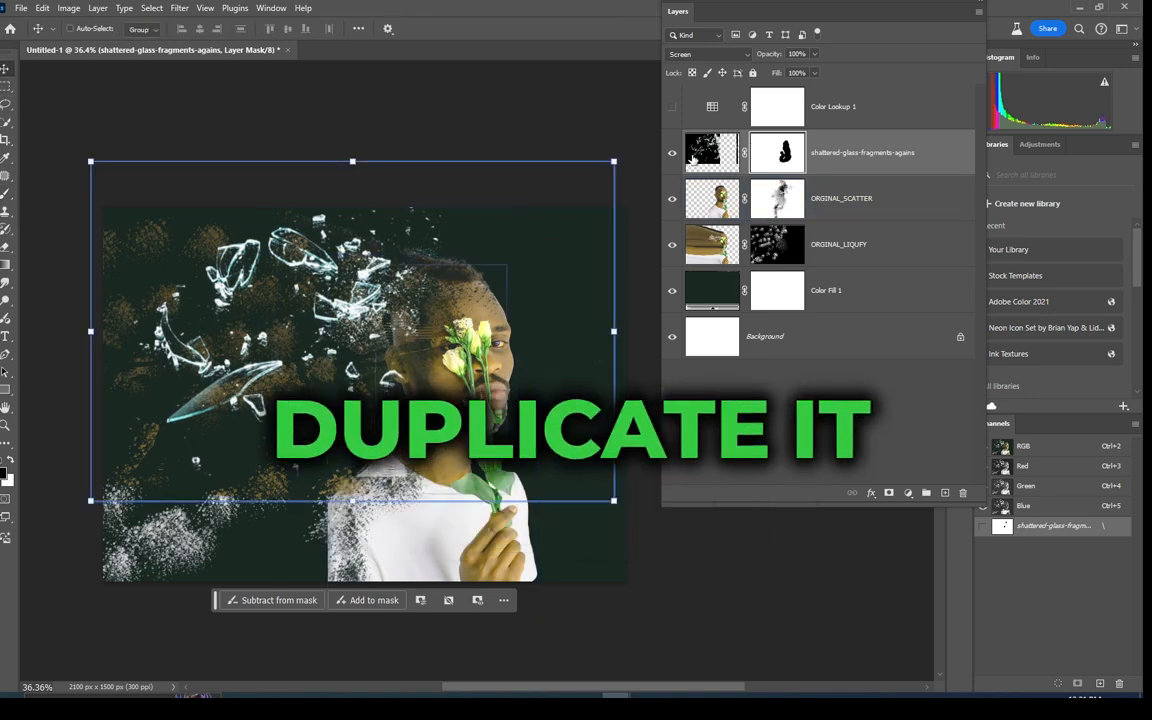
{"action": "key", "text": "ctrl+j"}
{"action": "left_click", "coordinate": [709, 161]}
{"action": "left_click_drag", "start_coordinate": [375, 321], "coordinate": [428, 342]}
Rotate the copied glass fragments counter-clockwise with a slight reposition, and show the Color Lookup 1 layer.
{"action": "key", "text": "ctrl+t"}
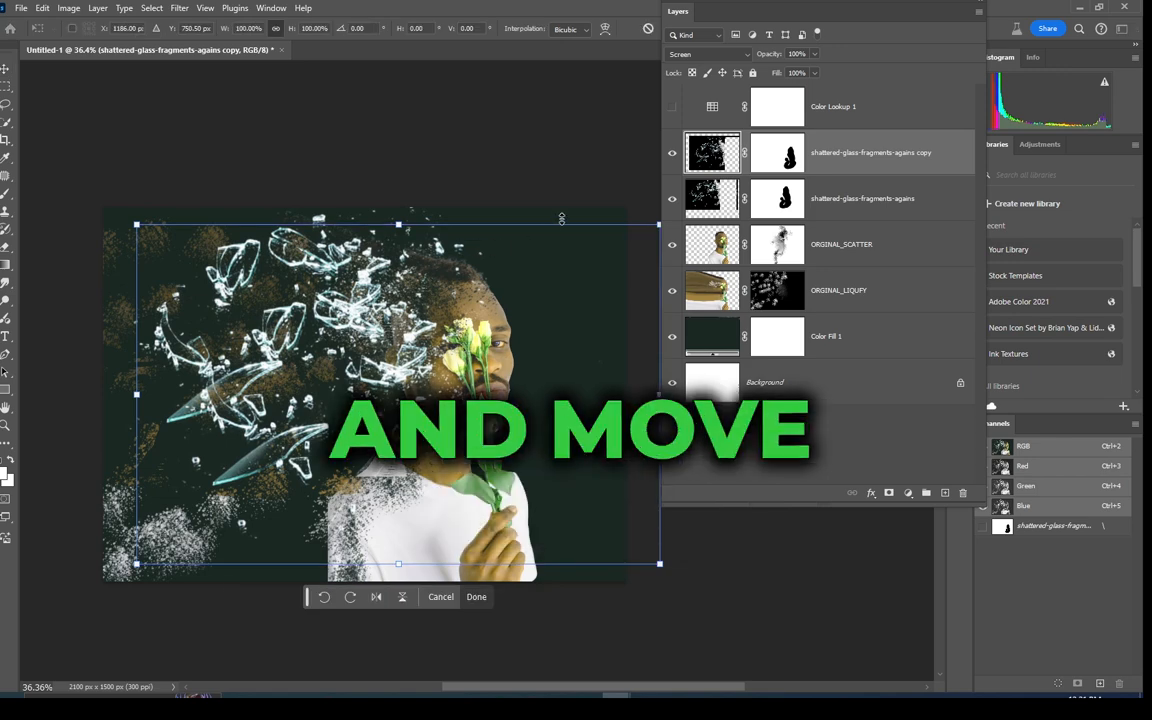
{"action": "left_click_drag", "start_coordinate": [652, 201], "coordinate": [616, 138]}
{"action": "mouse_move", "coordinate": [395, 356]}
{"action": "left_mouse_down"}
{"action": "mouse_move", "coordinate": [380, 392]}
{"action": "mouse_move", "coordinate": [391, 364]}
{"action": "left_mouse_up"}
{"action": "key", "text": "Return"}
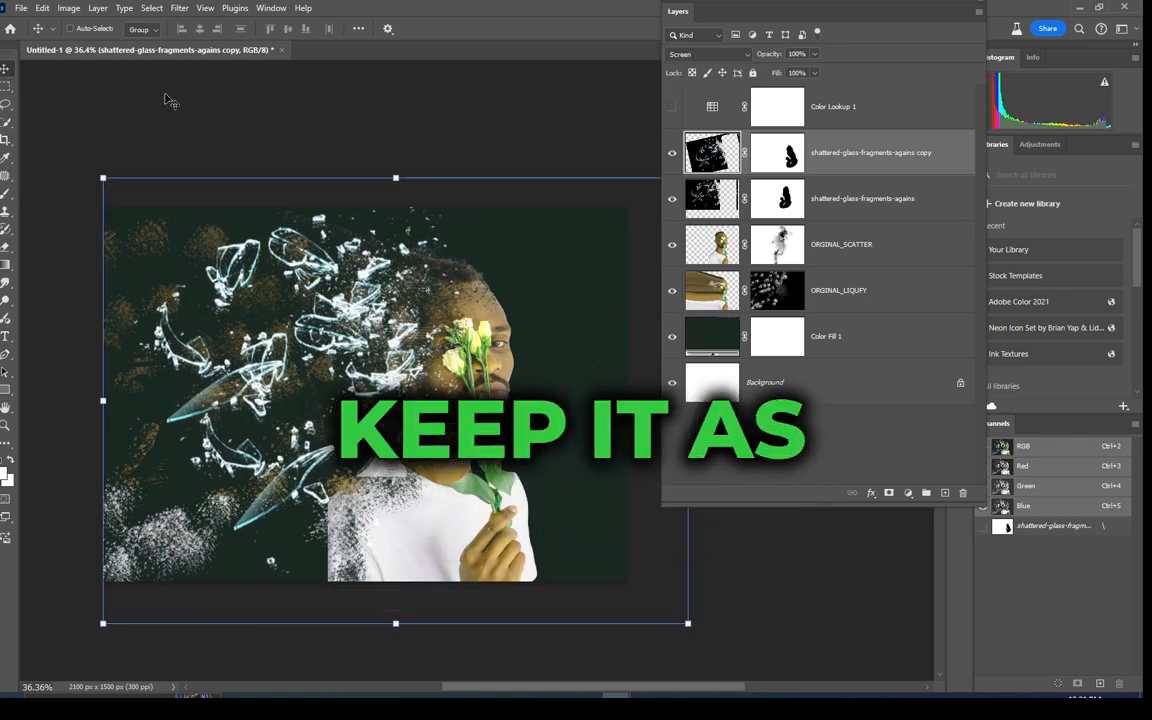
{"action": "left_click", "coordinate": [672, 107]}
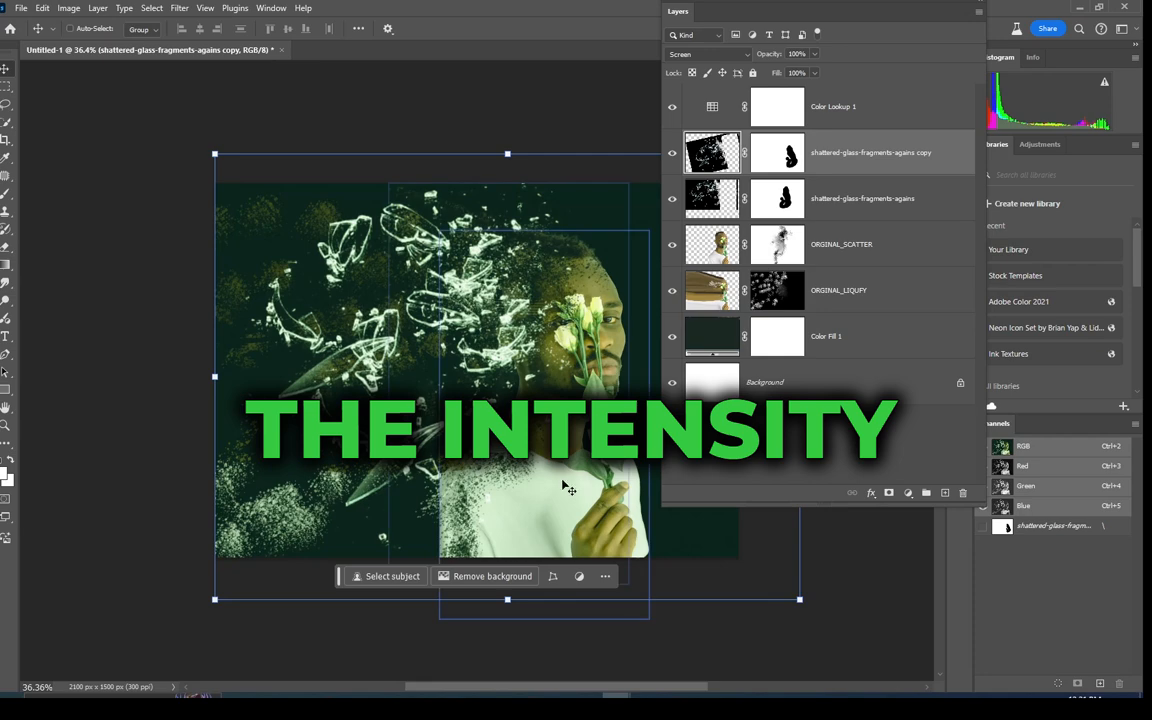
Rasterize the Color Fill 1 background layer so that image adjustments can be applied to it.
{"action": "left_click", "coordinate": [840, 338]}
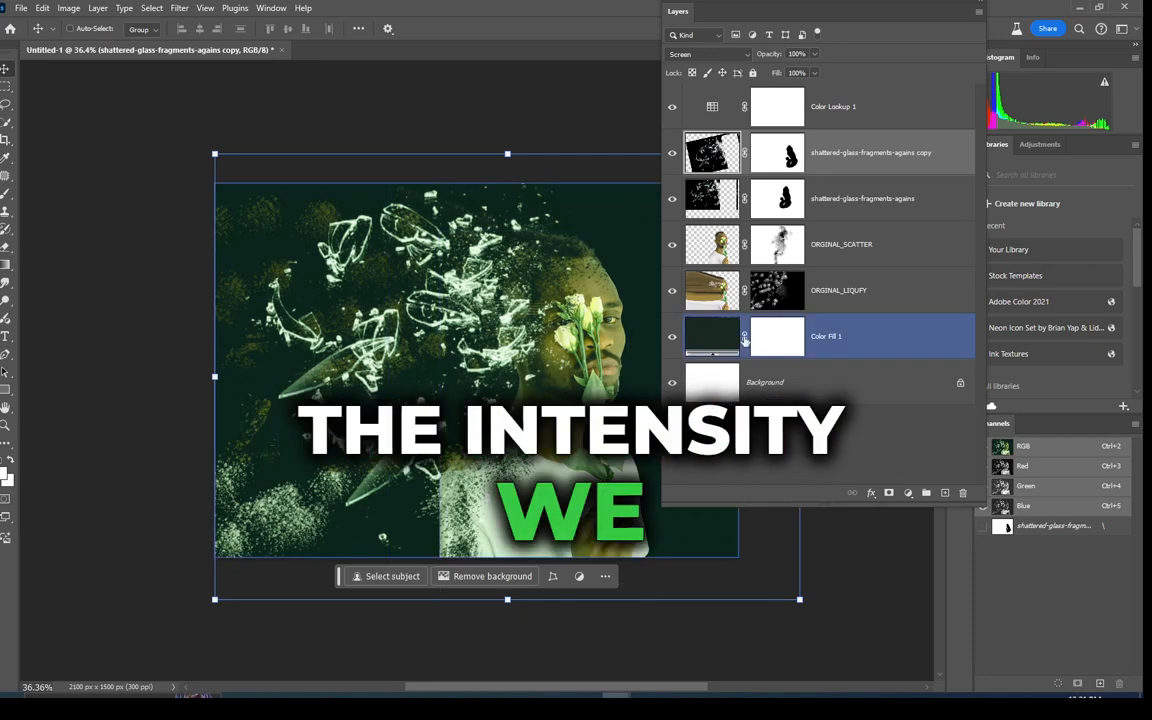
{"action": "left_click_drag", "start_coordinate": [760, 20], "coordinate": [839, 27]}
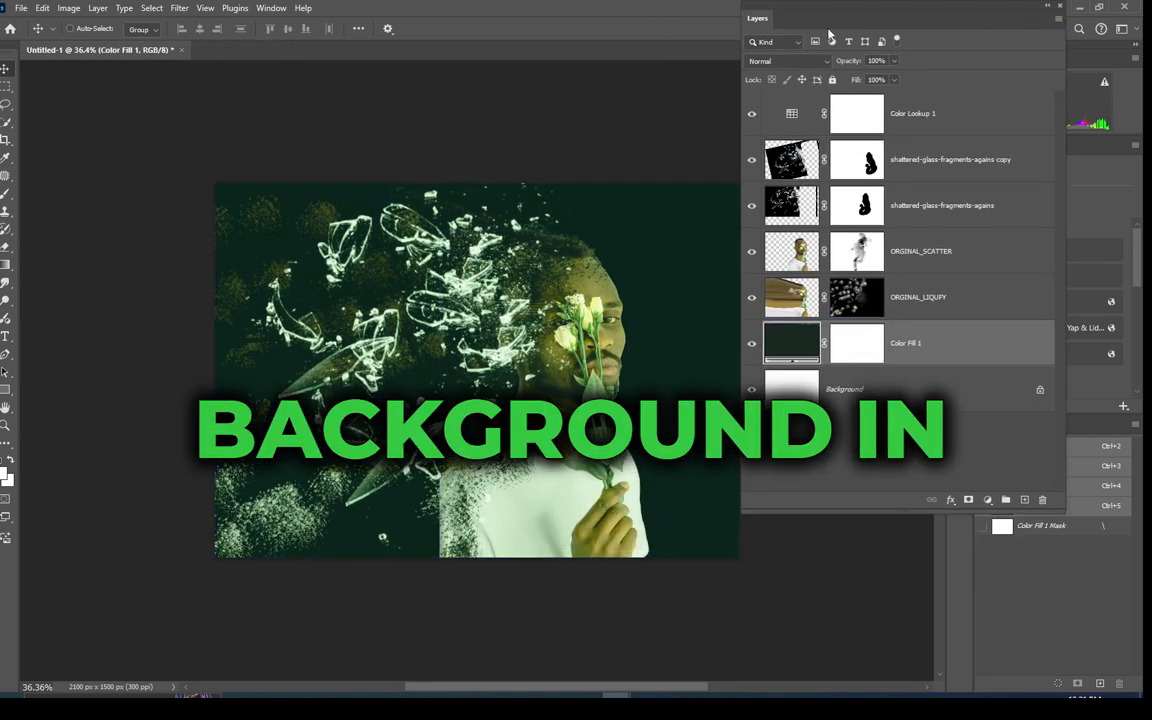
{"action": "left_click", "coordinate": [70, 9]}
{"action": "mouse_move", "coordinate": [86, 50]}
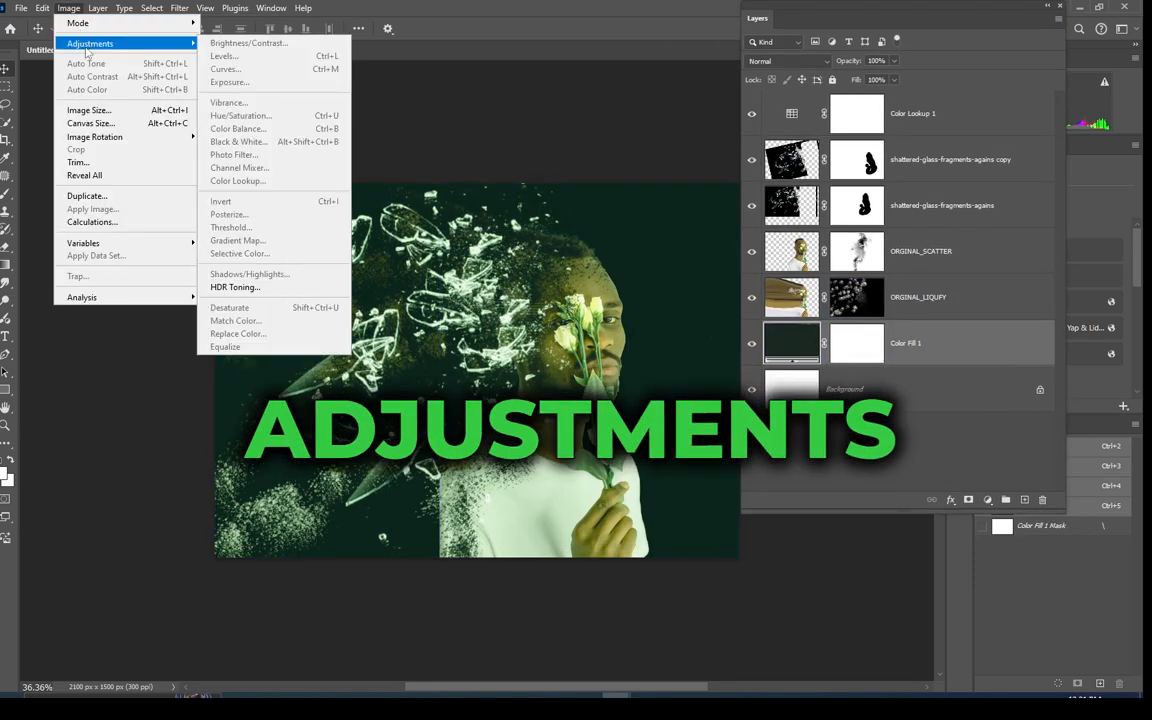
{"action": "left_click", "coordinate": [940, 360]}
{"action": "right_click", "coordinate": [970, 345]}
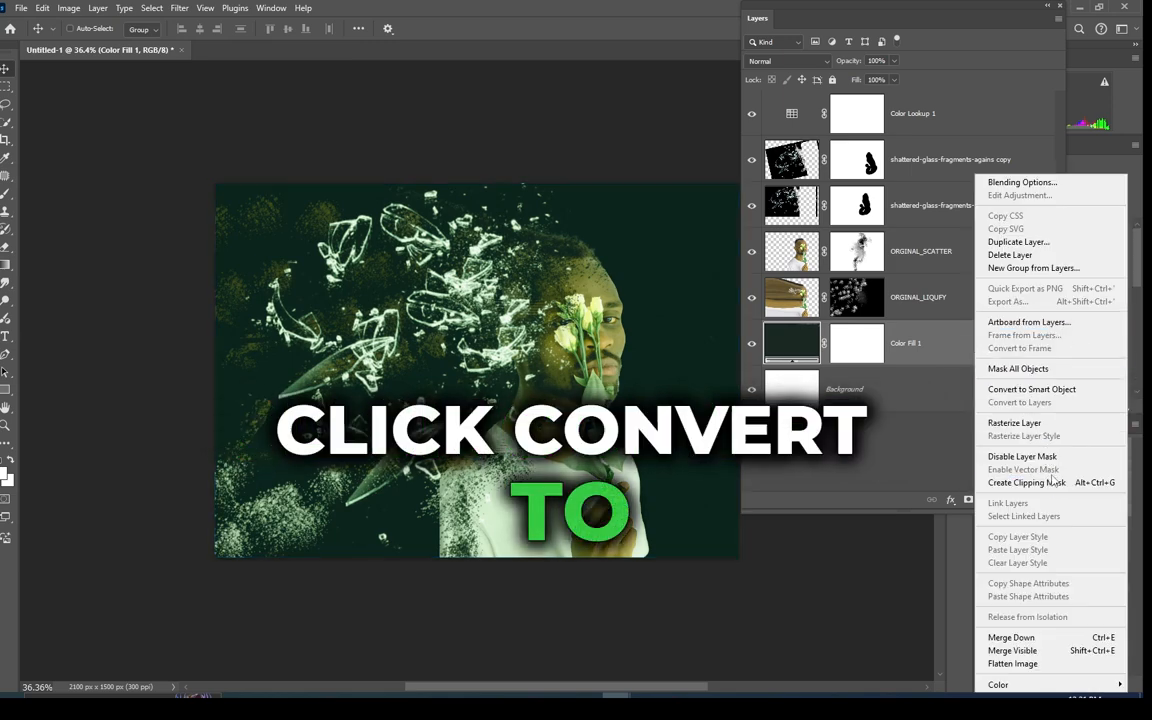
{"action": "left_click", "coordinate": [990, 424]}
Convert the Color Fill 1 layer to a Smart Object to absorb its mask, and rasterize it again.
{"action": "right_click", "coordinate": [956, 347]}
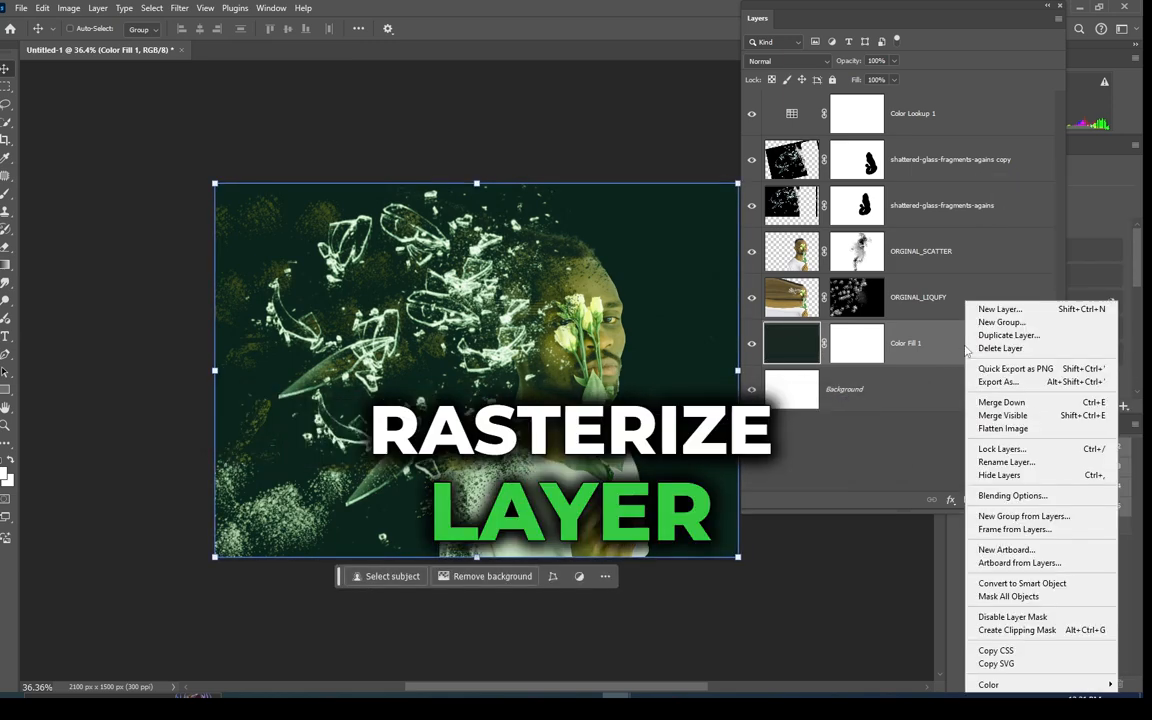
{"action": "left_click", "coordinate": [1030, 585]}
{"action": "left_click", "coordinate": [936, 297]}
{"action": "right_click", "coordinate": [936, 297]}
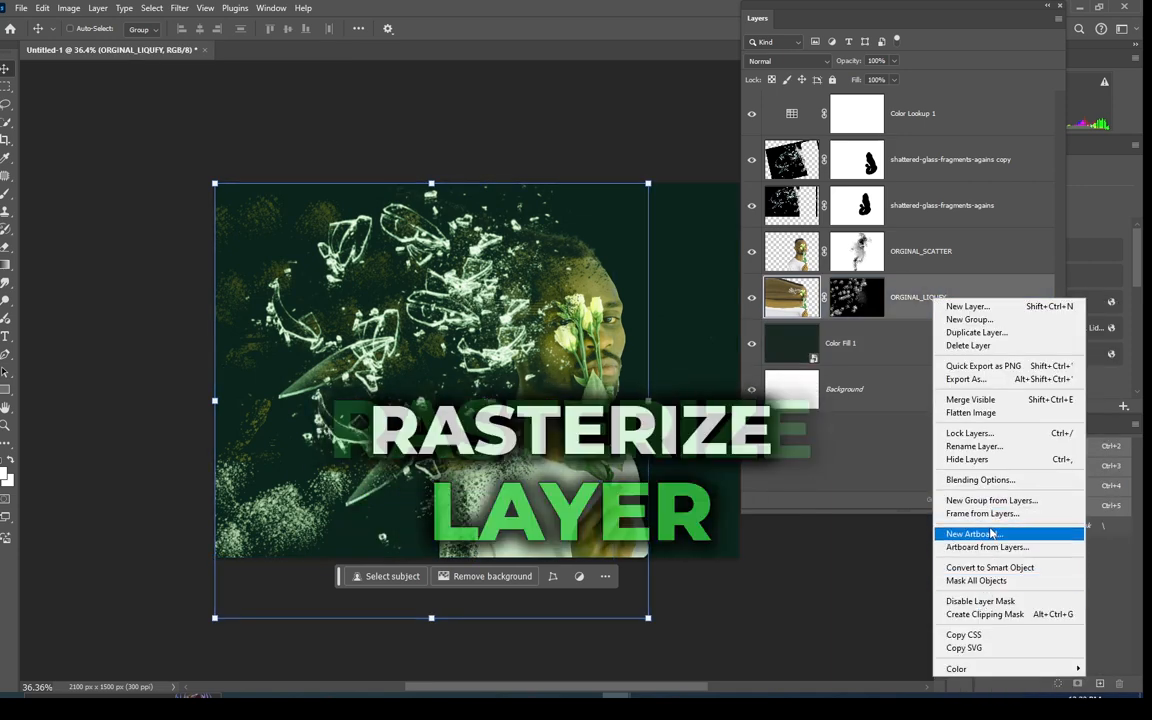
{"action": "left_click", "coordinate": [990, 567]}
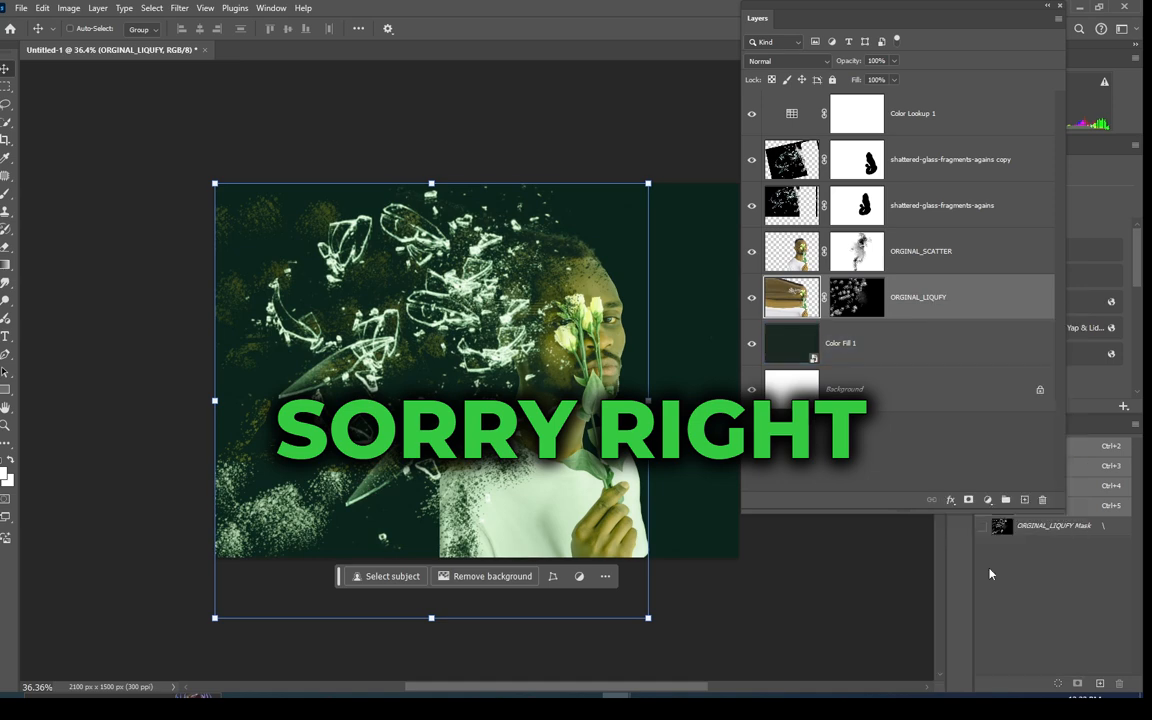
{"action": "left_click", "coordinate": [931, 343]}
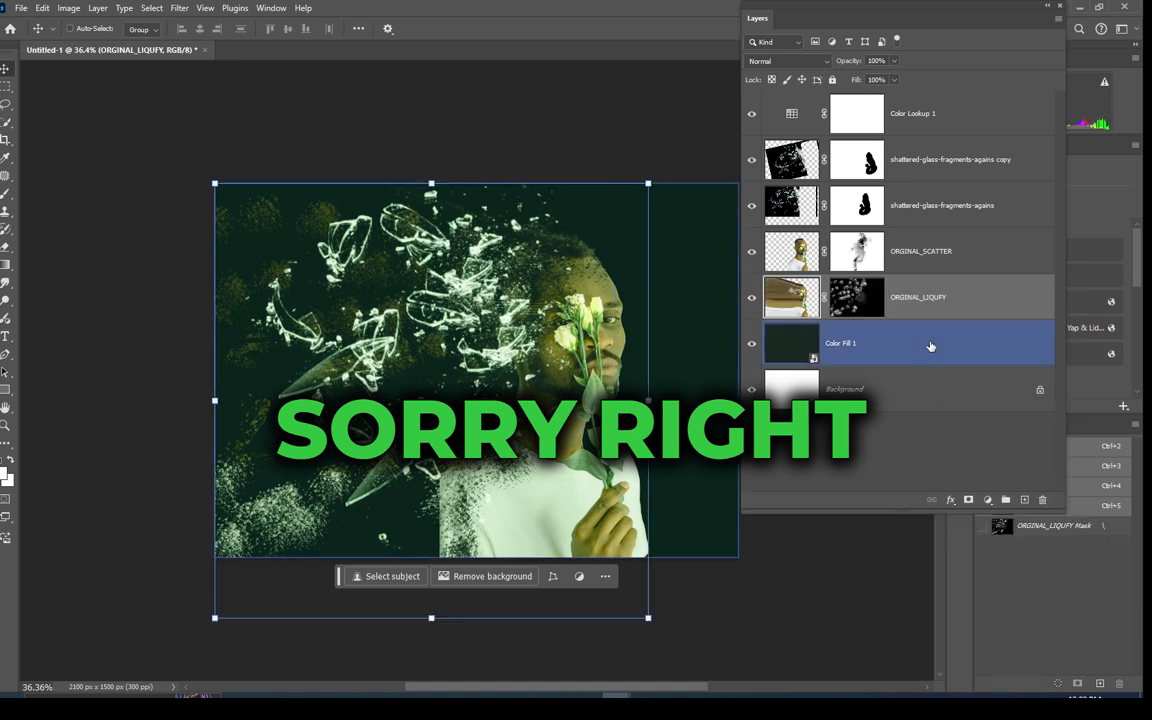
{"action": "right_click", "coordinate": [931, 343]}
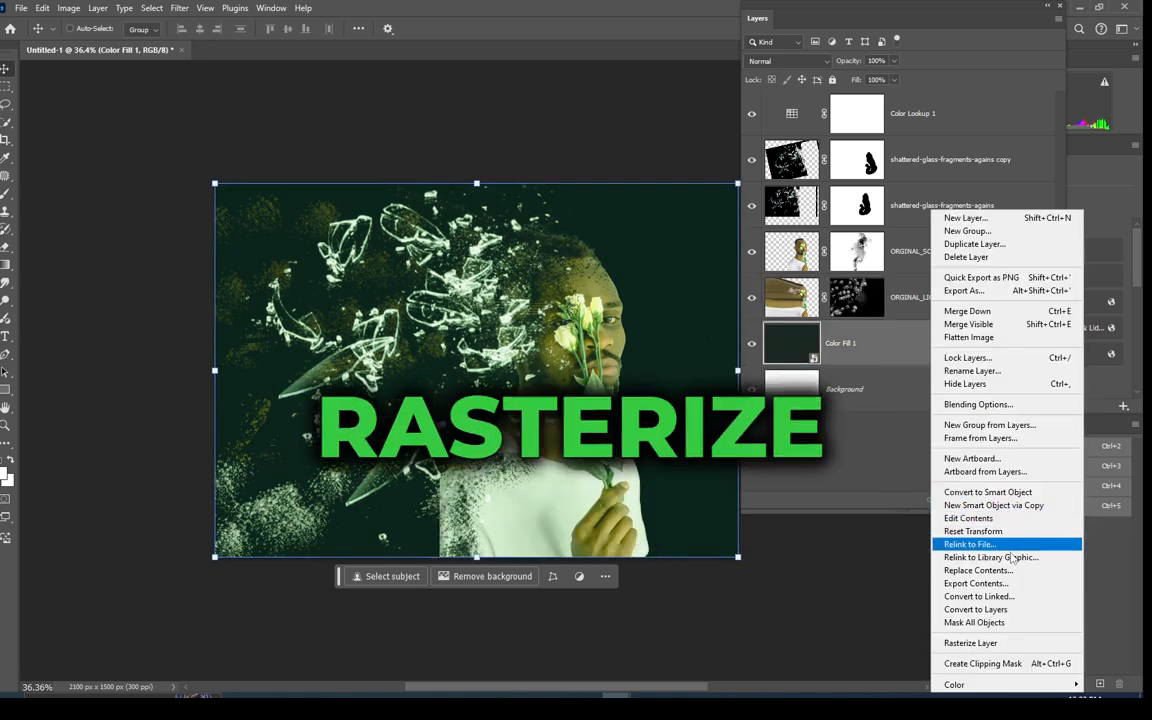
{"action": "left_click", "coordinate": [1012, 643]}
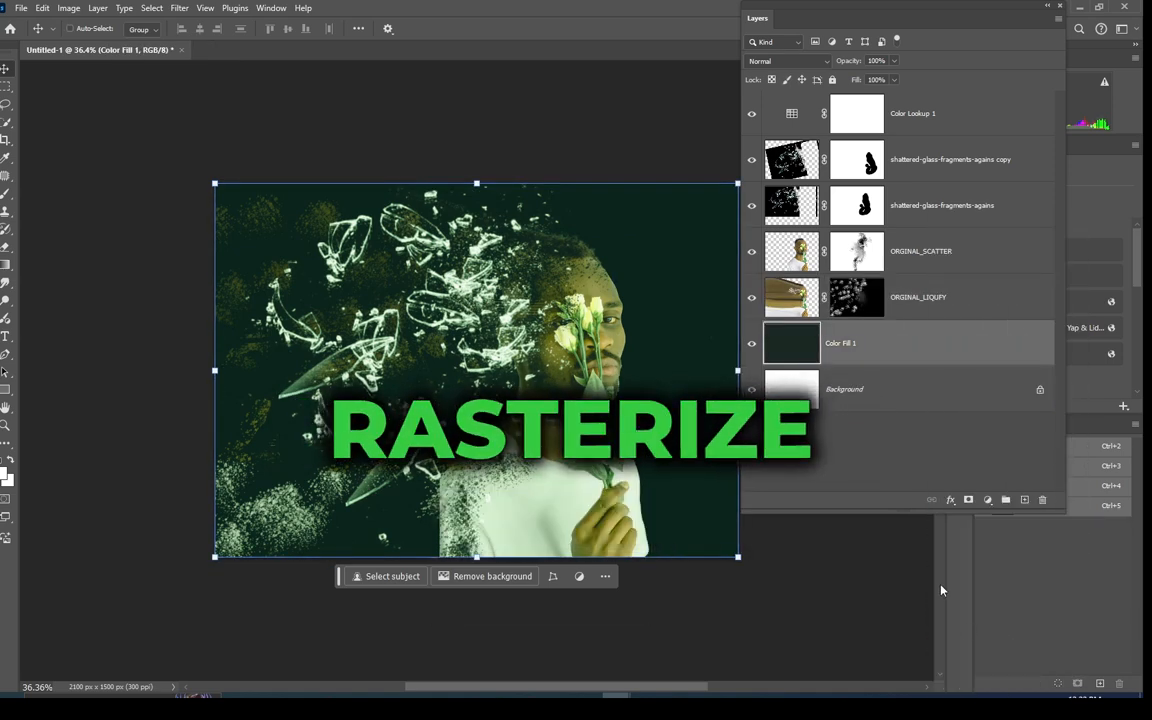
Apply a Brightness/Contrast adjustment to the Color Fill 1 layer with brightness 41 and contrast -50.
{"action": "left_click", "coordinate": [68, 9]}
{"action": "mouse_move", "coordinate": [72, 42]}
{"action": "left_click", "coordinate": [255, 40]}
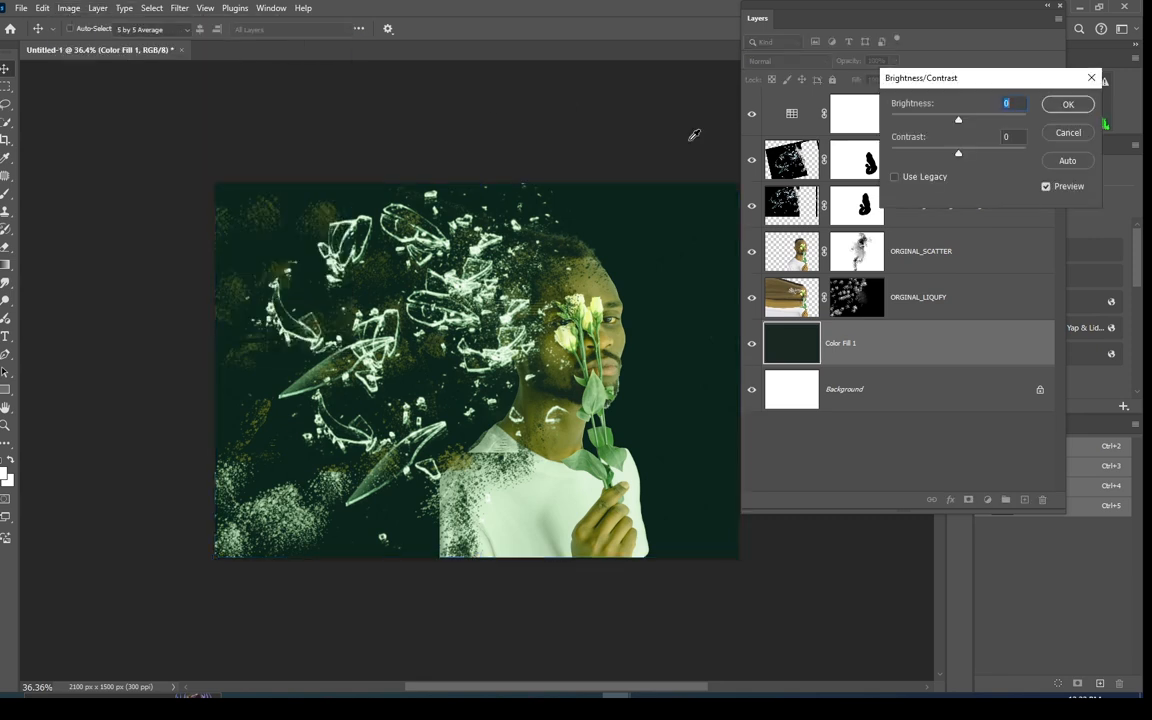
{"action": "left_click_drag", "start_coordinate": [958, 119], "coordinate": [874, 150]}
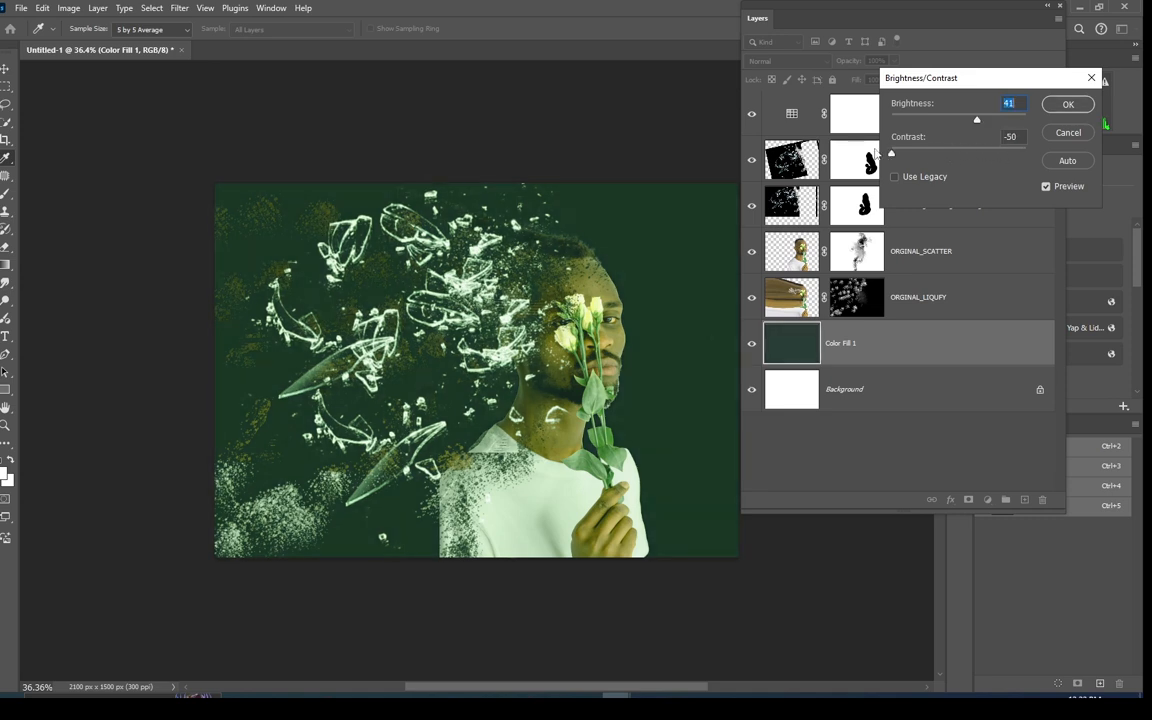
{"action": "left_click", "coordinate": [1065, 108]}
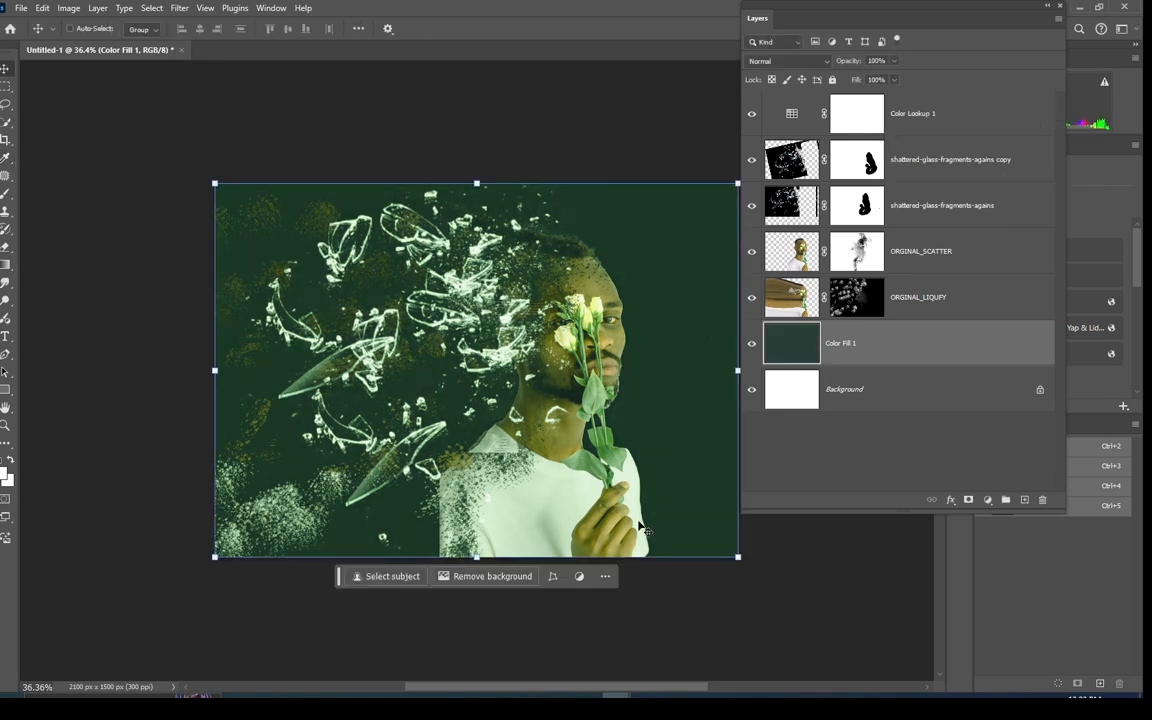
Compare the composition with and without the Color Lookup 1 grading by toggling that layer's visibility off and on.
{"action": "left_click", "coordinate": [547, 265], "text": "ctrl"}
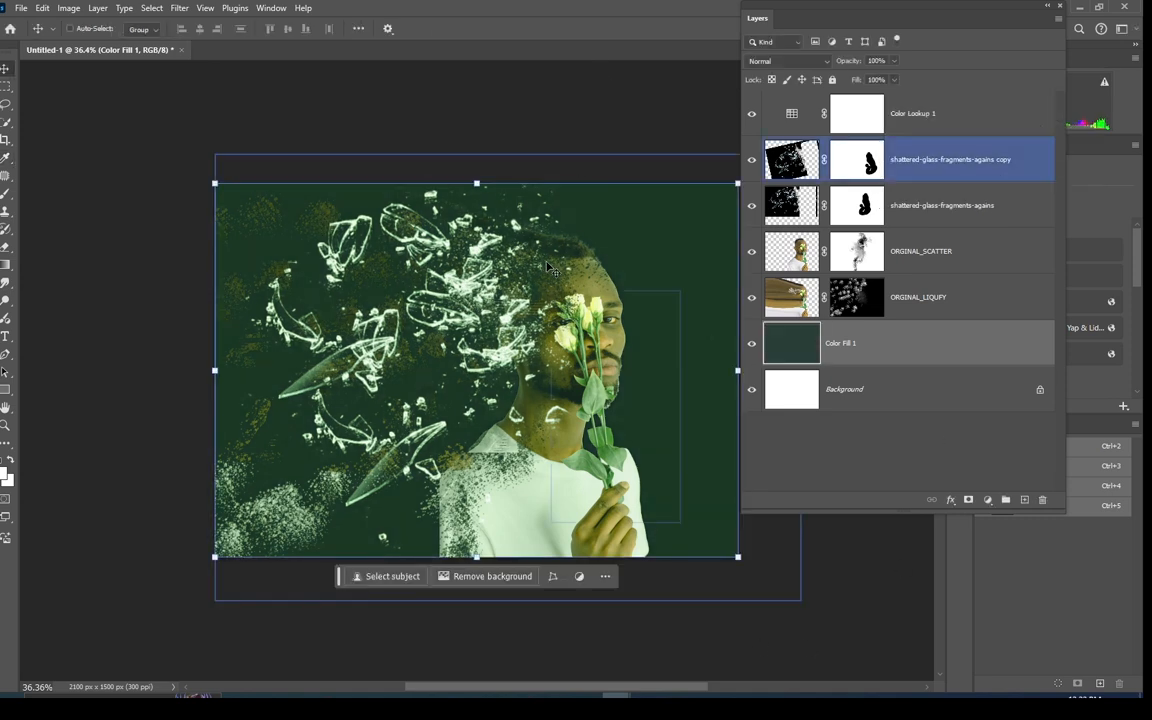
{"action": "left_click", "coordinate": [752, 113]}
{"action": "left_click", "coordinate": [752, 114]}
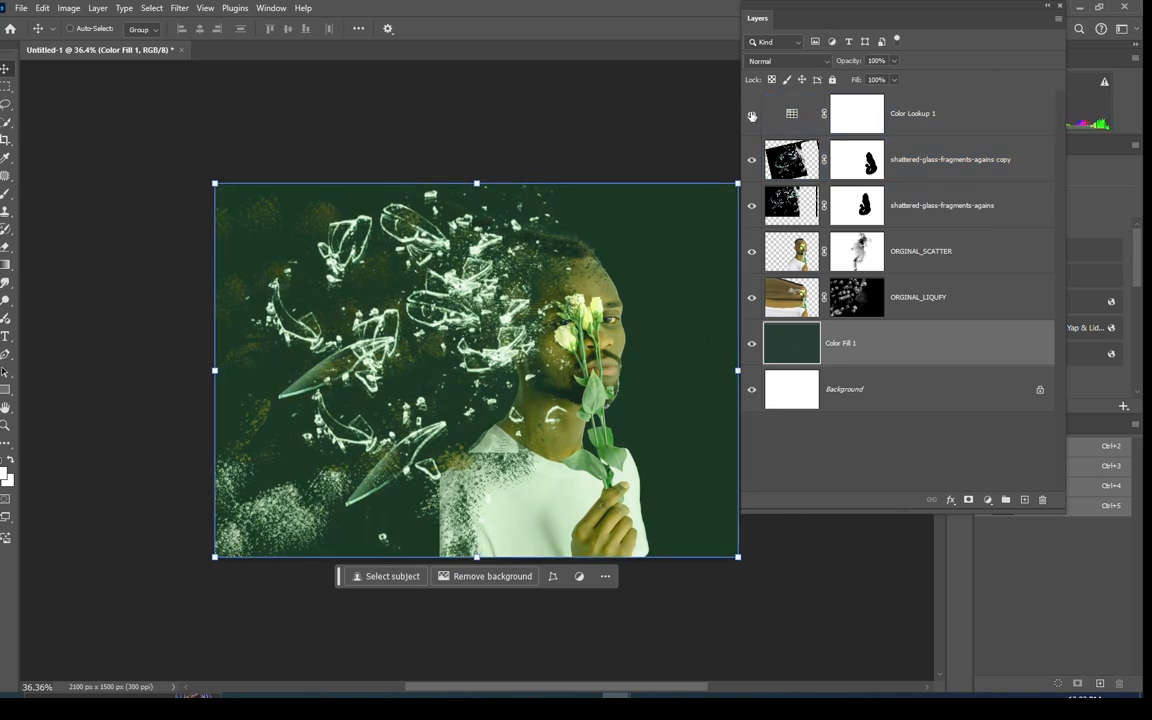
{"action": "left_click", "coordinate": [547, 293], "text": "ctrl"}
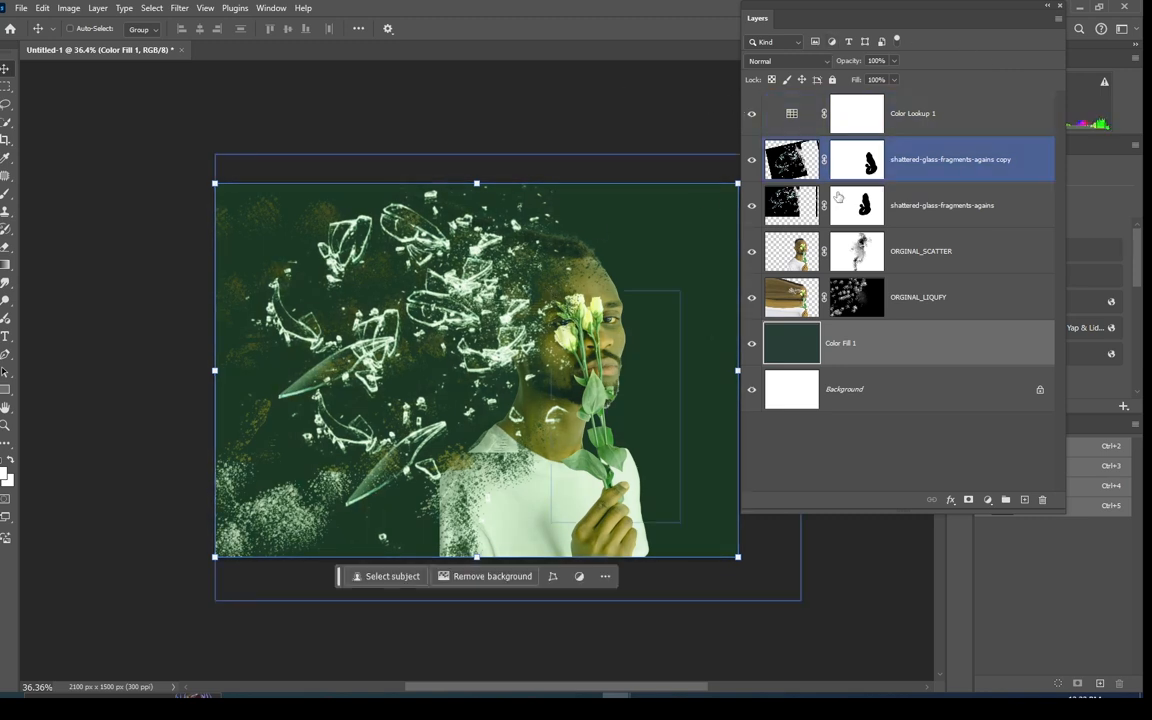
{"action": "left_click", "coordinate": [560, 298], "text": "ctrl"}
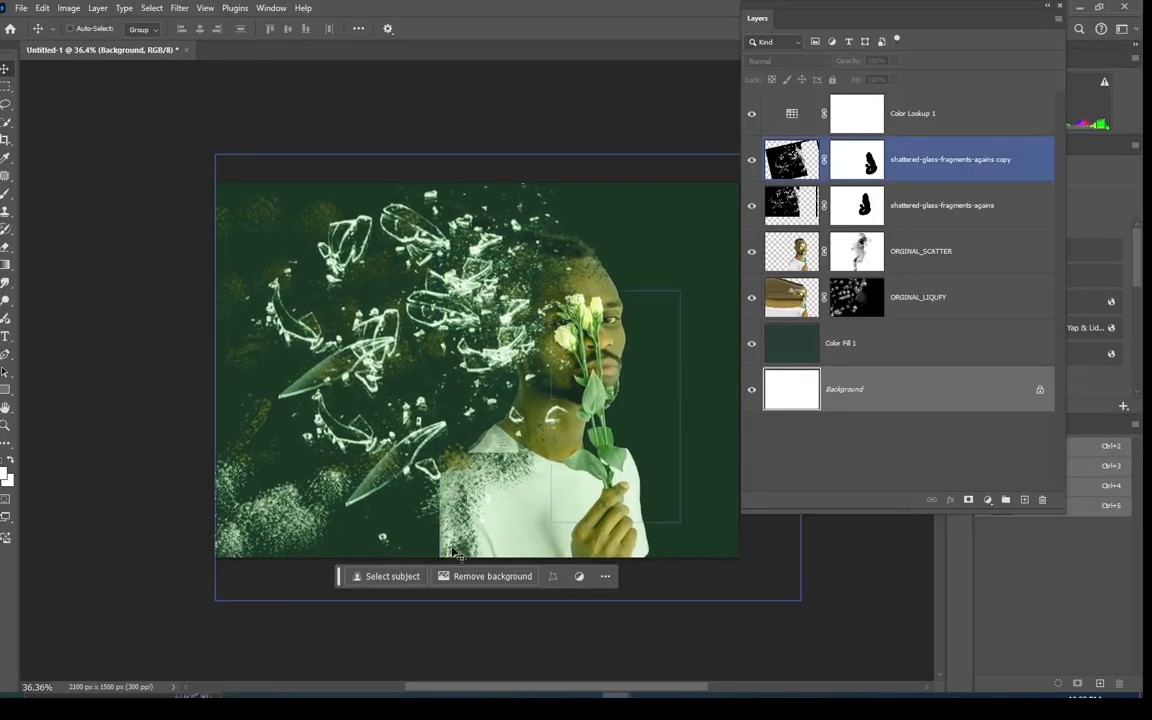
Try brushing black over the shirt's sleeve on the ORGINAL_SCATTER mask with the 149 px Brush, and undo the stroke.
{"action": "left_click", "coordinate": [922, 207]}
{"action": "left_click", "coordinate": [922, 252]}
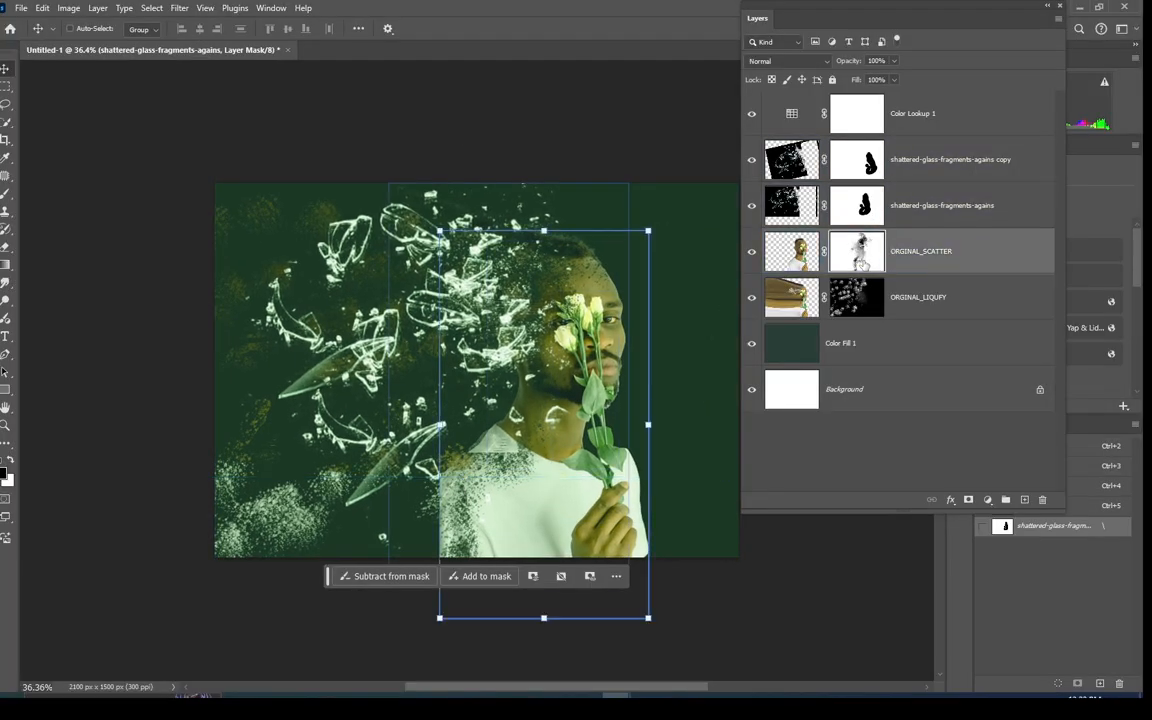
{"action": "left_click", "coordinate": [5, 194]}
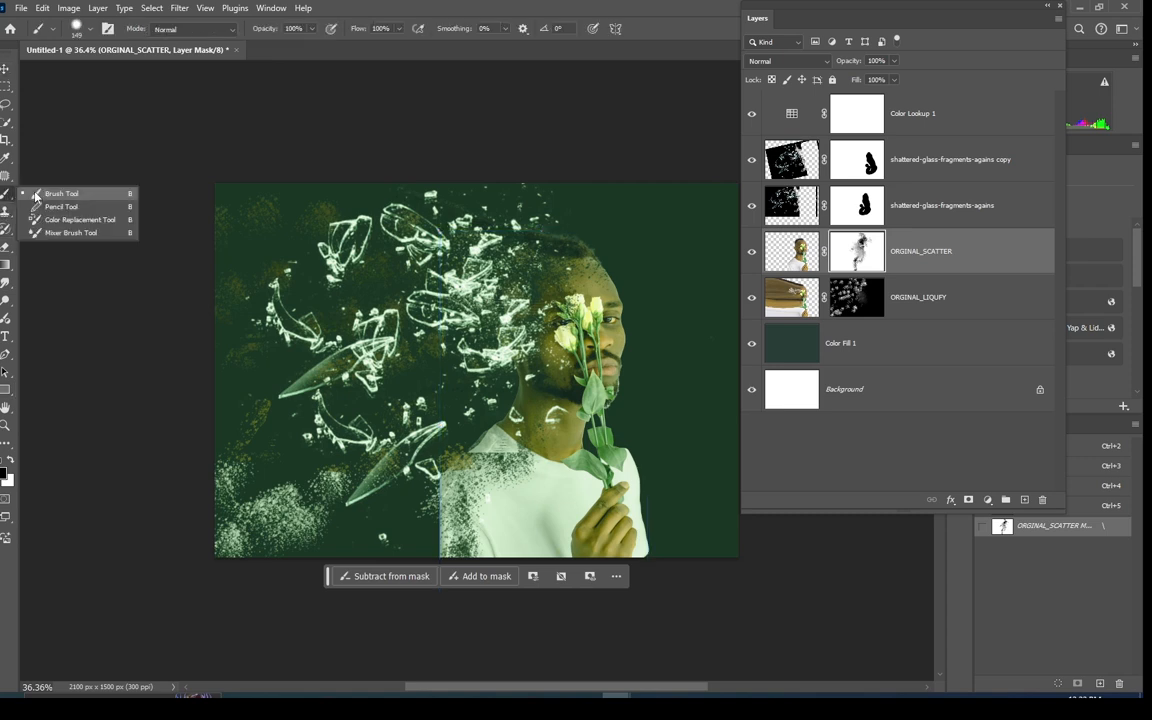
{"action": "left_click", "coordinate": [36, 196]}
{"action": "mouse_move", "coordinate": [462, 478]}
{"action": "left_mouse_down"}
{"action": "mouse_move", "coordinate": [463, 512]}
{"action": "mouse_move", "coordinate": [467, 484]}
{"action": "left_mouse_up"}
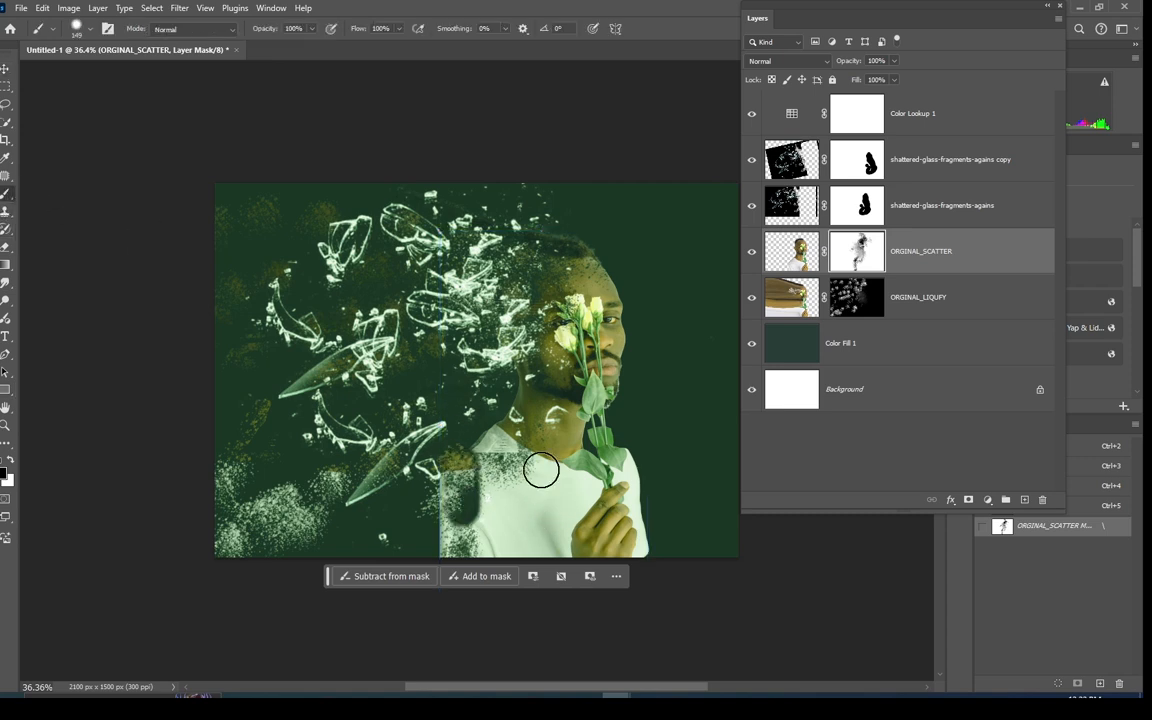
{"action": "key", "text": "ctrl+z"}
Try painting around the shoulder and sleeve edge on the ORGINAL_LIQUFY layer's mask.
{"action": "left_click", "coordinate": [860, 176]}
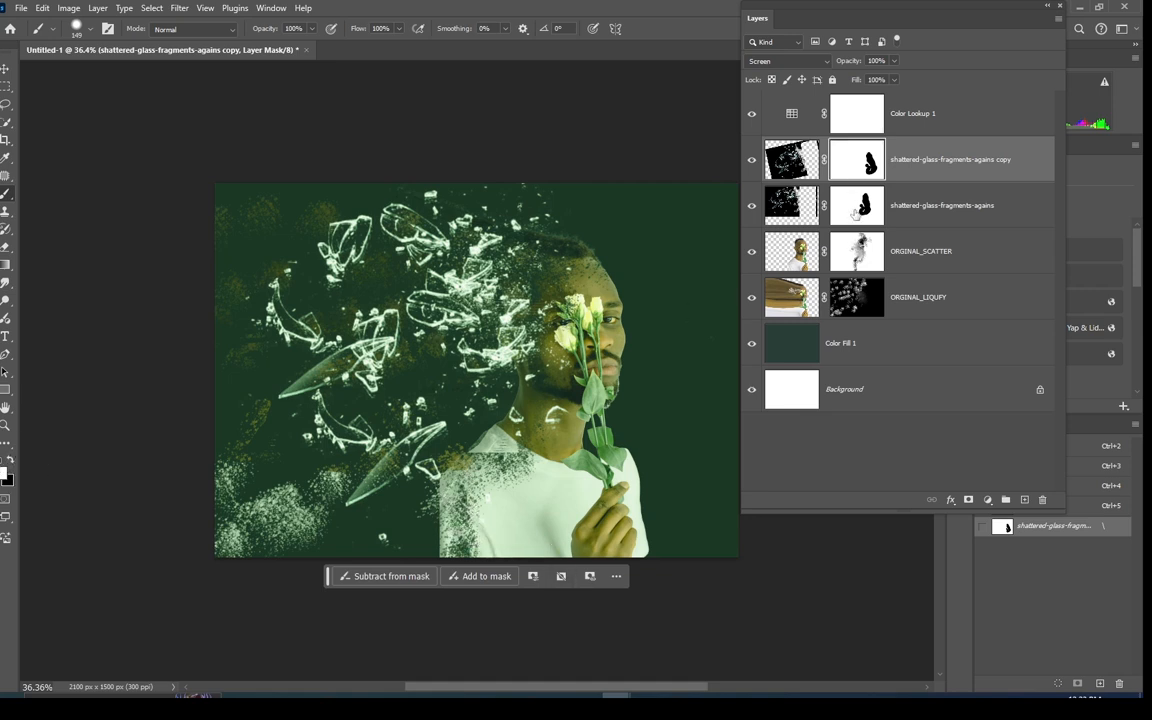
{"action": "left_click", "coordinate": [857, 206]}
{"action": "left_click", "coordinate": [857, 297]}
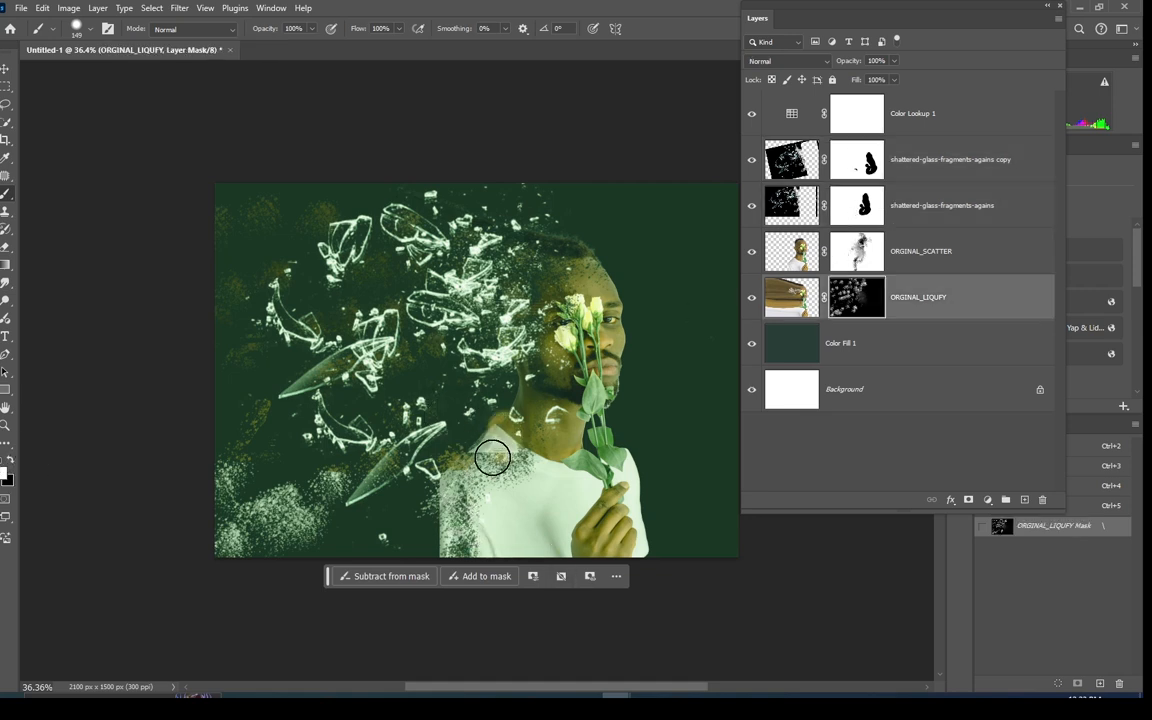
{"action": "left_click_drag", "start_coordinate": [492, 458], "coordinate": [506, 428]}
{"action": "left_click_drag", "start_coordinate": [392, 468], "coordinate": [456, 482]}
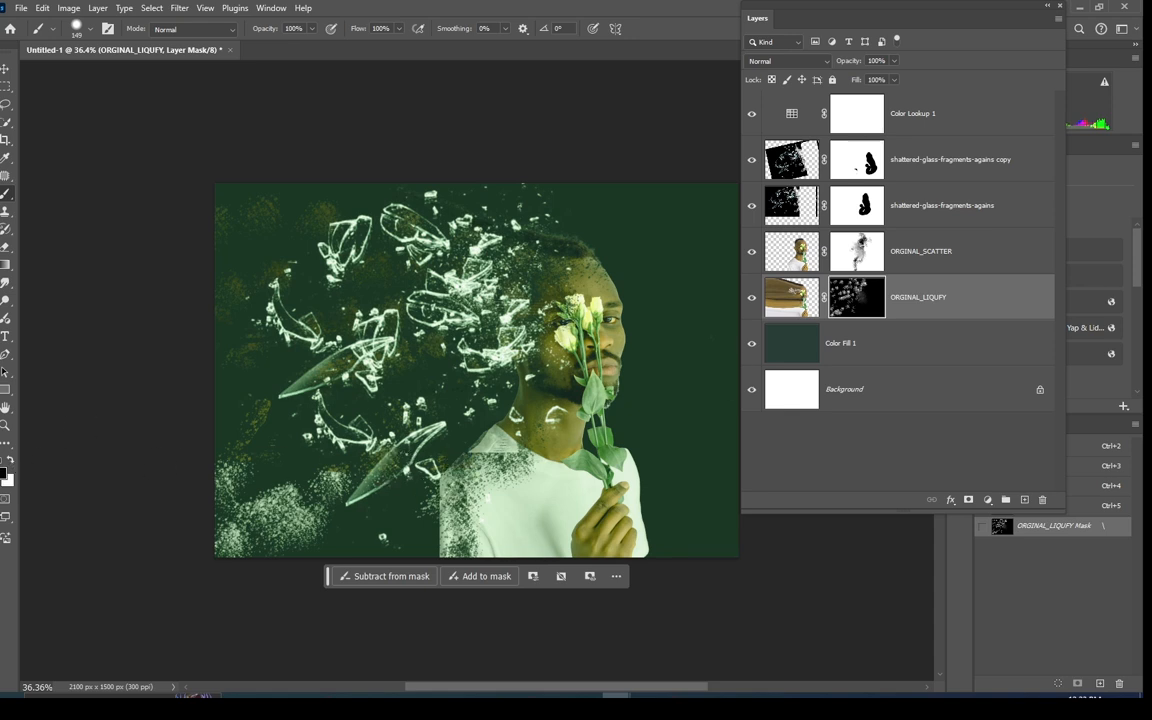
Reduce the brush to 20 px and paint short black strokes into the neck and shoulder edge on the ORGINAL_SCATTER mask.
{"action": "key", "text": "alt+bracketright"}
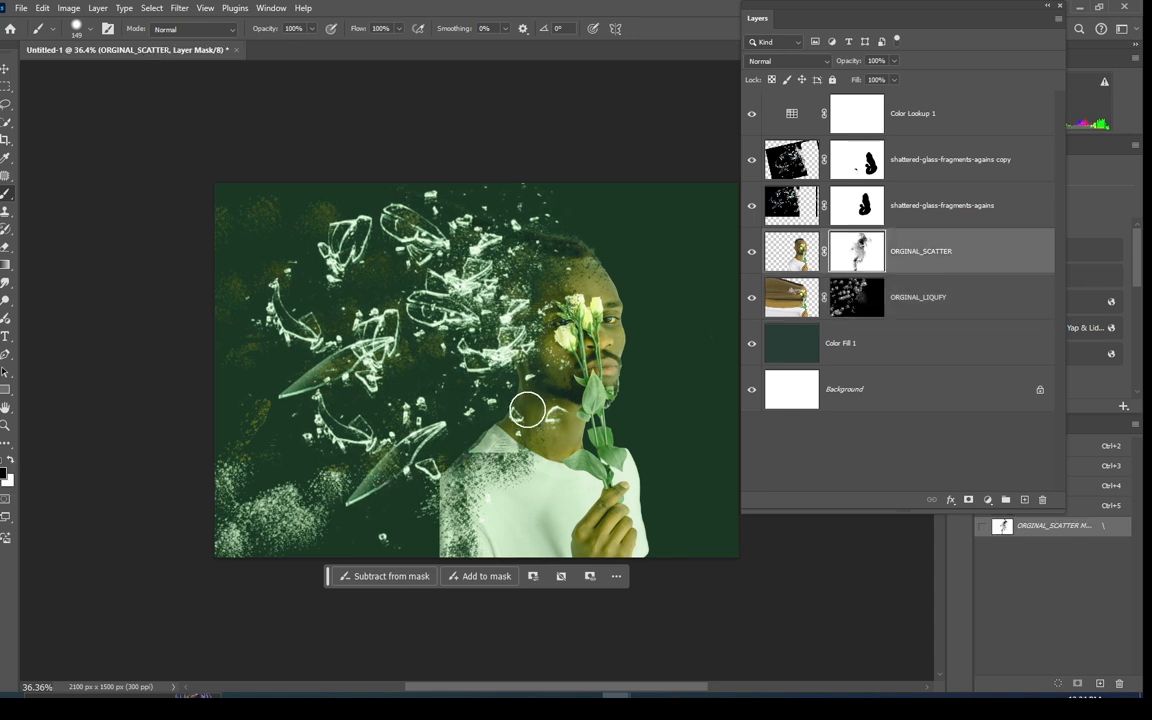
{"action": "left_click", "coordinate": [85, 33]}
{"action": "key", "text": "Return"}
{"action": "key", "text": "ctrl+plus"}
{"action": "key", "text": "ctrl+plus"}
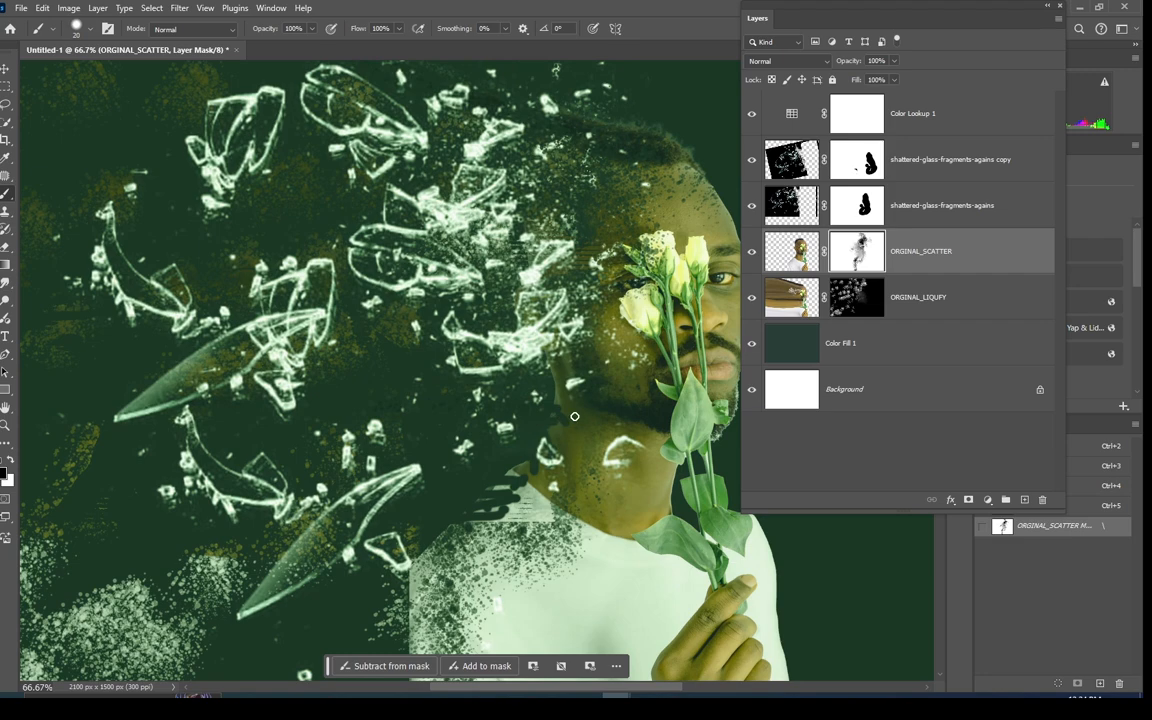
{"action": "key", "text": "ctrl+plus"}
{"action": "key", "text": "ctrl+plus"}
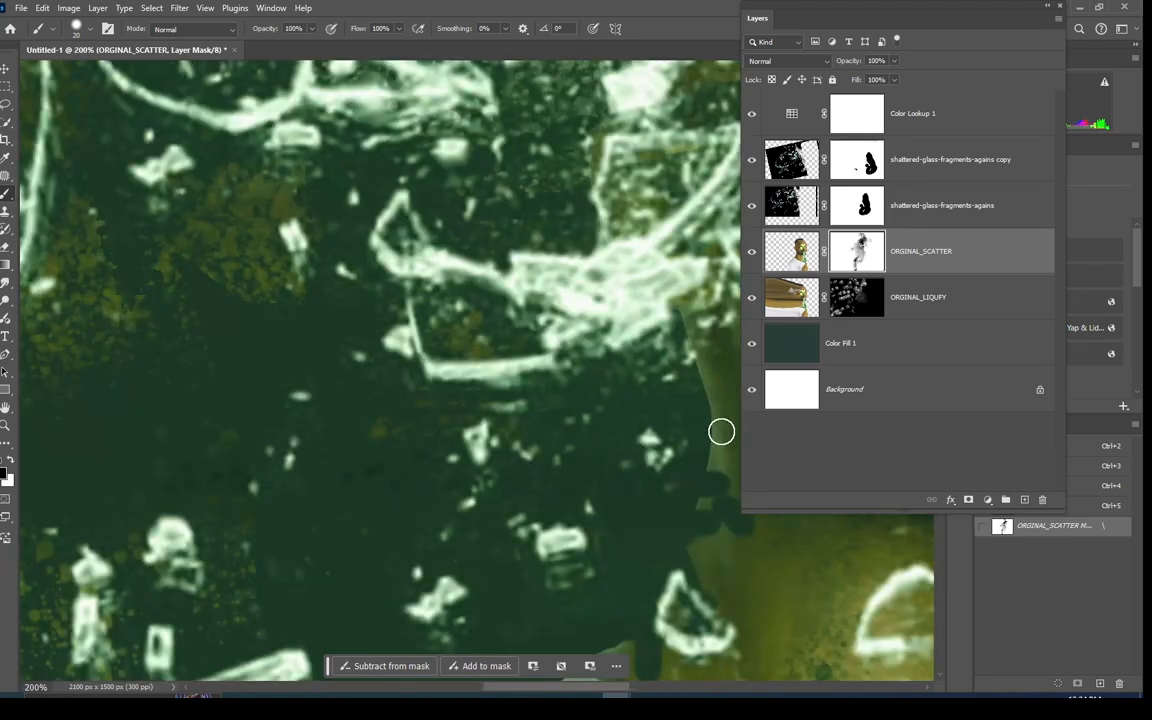
{"action": "left_click", "coordinate": [721, 431]}
{"action": "left_click_drag", "start_coordinate": [530, 218], "coordinate": [495, 58]}
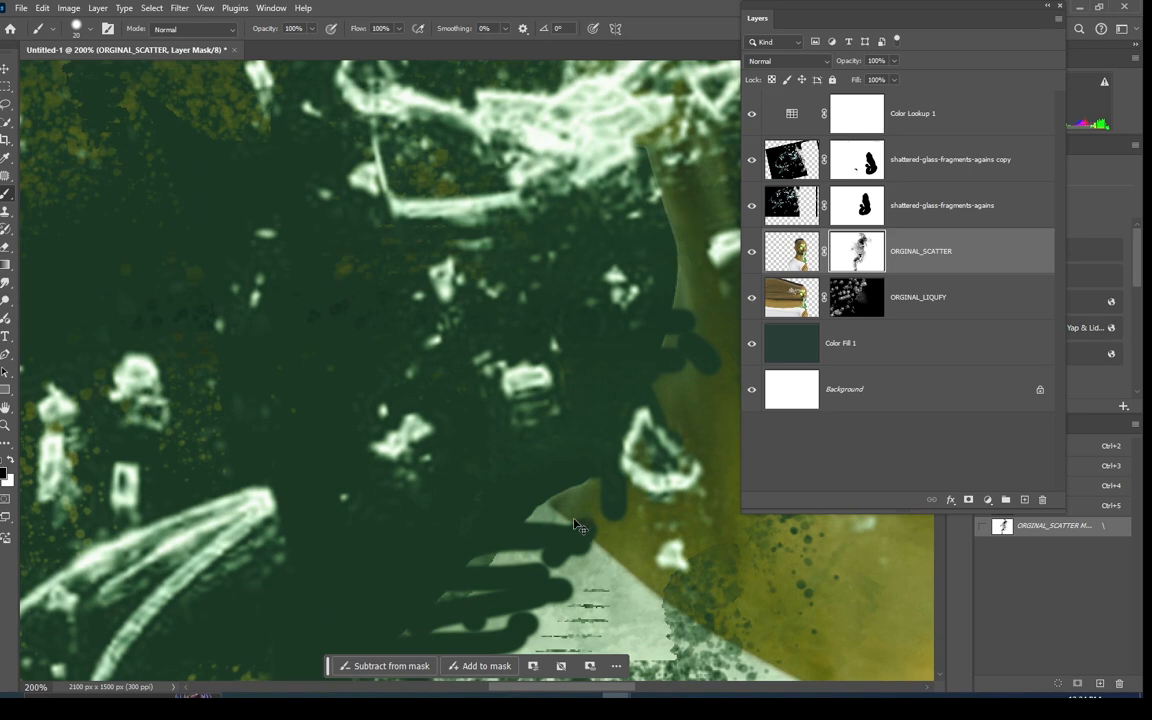
Undo the most recent mask strokes around the neck and shoulder edge.
{"action": "key", "text": "ctrl+z"}
{"action": "key", "text": "ctrl+z"}
{"action": "key", "text": "ctrl+z"}
{"action": "key", "text": "ctrl+z"}
{"action": "key", "text": "ctrl+z"}
{"action": "key", "text": "ctrl+z"}
{"action": "key", "text": "ctrl+z"}
{"action": "key", "text": "ctrl+z"}
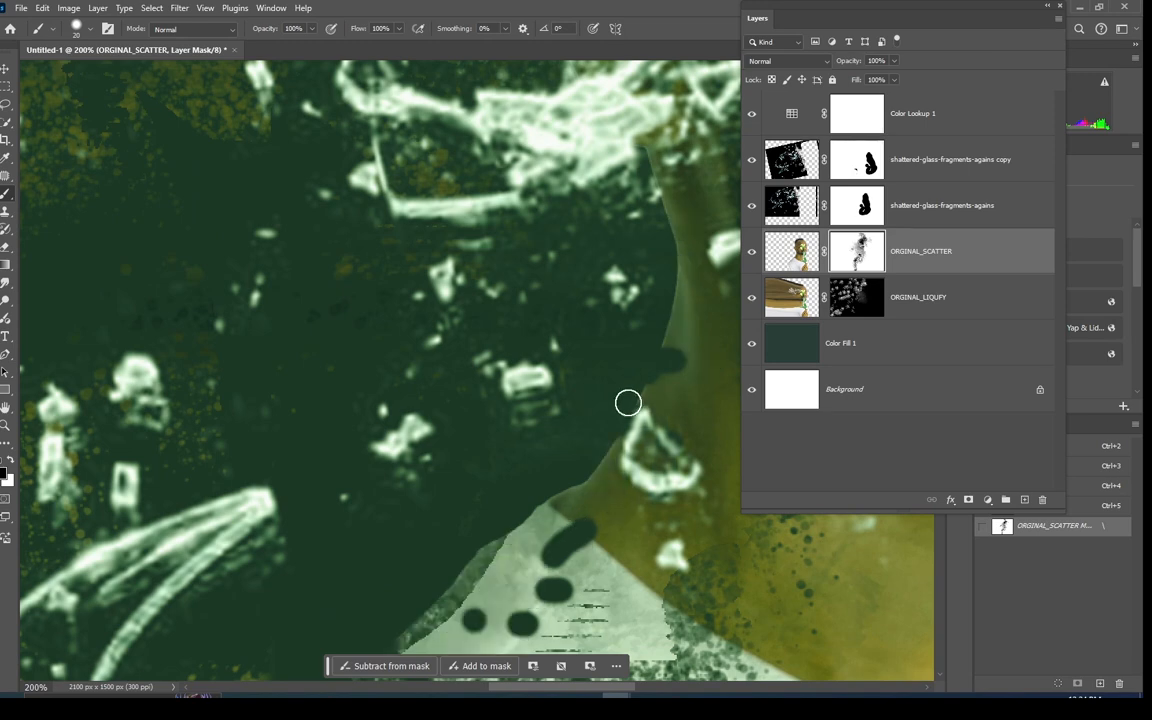
Paint black streaks inward from the neck, shoulder and sleeve edges on the ORGINAL_SCATTER mask to break up the outline.
{"action": "left_click_drag", "start_coordinate": [668, 268], "coordinate": [716, 260]}
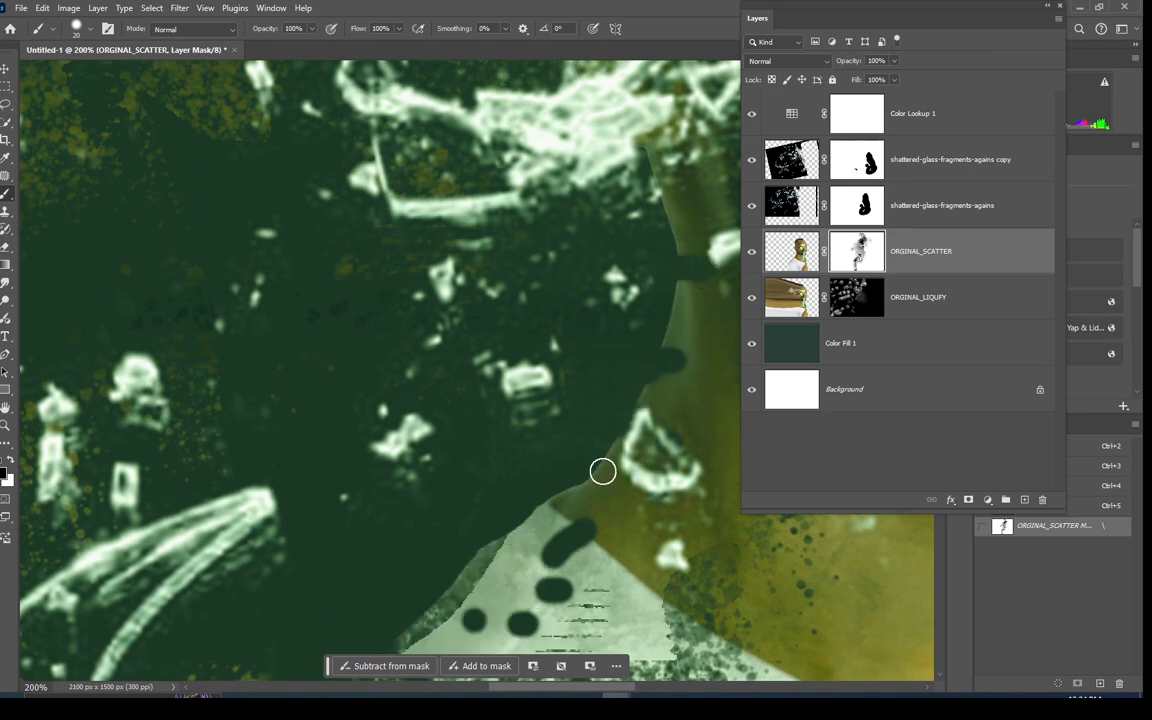
{"action": "left_click_drag", "start_coordinate": [602, 471], "coordinate": [664, 524]}
{"action": "scroll", "coordinate": [651, 647], "scroll_direction": "down", "scroll_amount": 3}
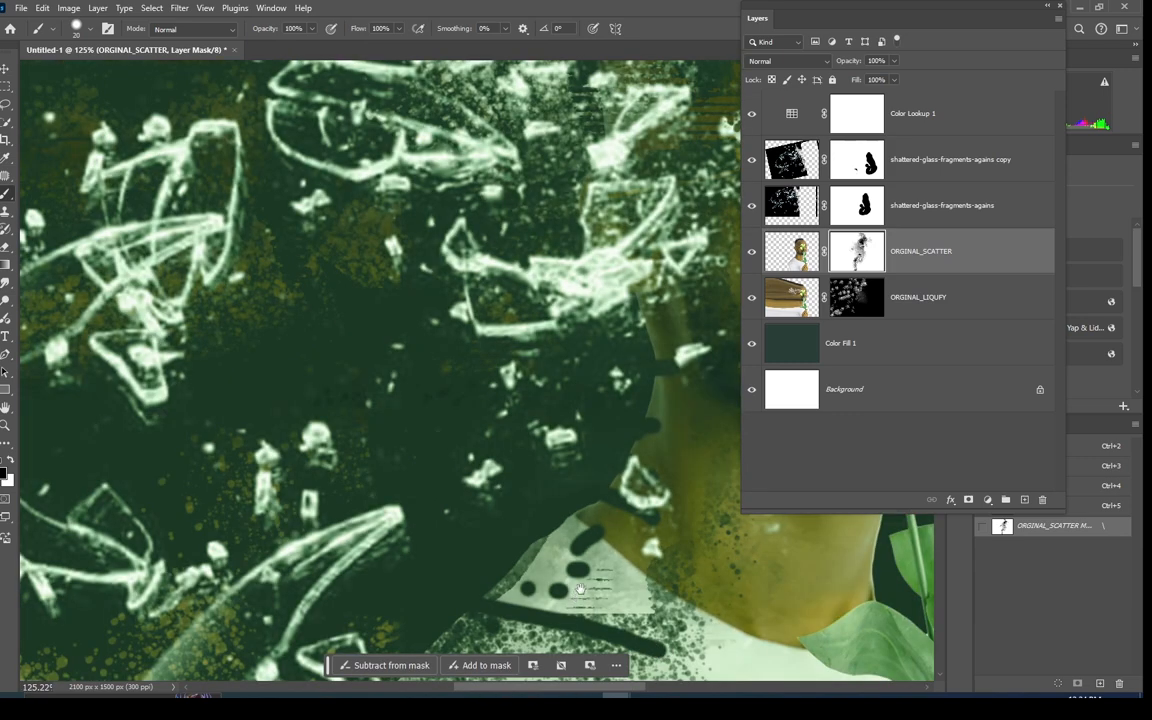
{"action": "left_click_drag", "start_coordinate": [580, 589], "coordinate": [549, 401]}
{"action": "mouse_move", "coordinate": [370, 497]}
{"action": "left_mouse_down"}
{"action": "mouse_move", "coordinate": [550, 599]}
{"action": "mouse_move", "coordinate": [368, 478]}
{"action": "mouse_move", "coordinate": [485, 546]}
{"action": "left_mouse_up"}
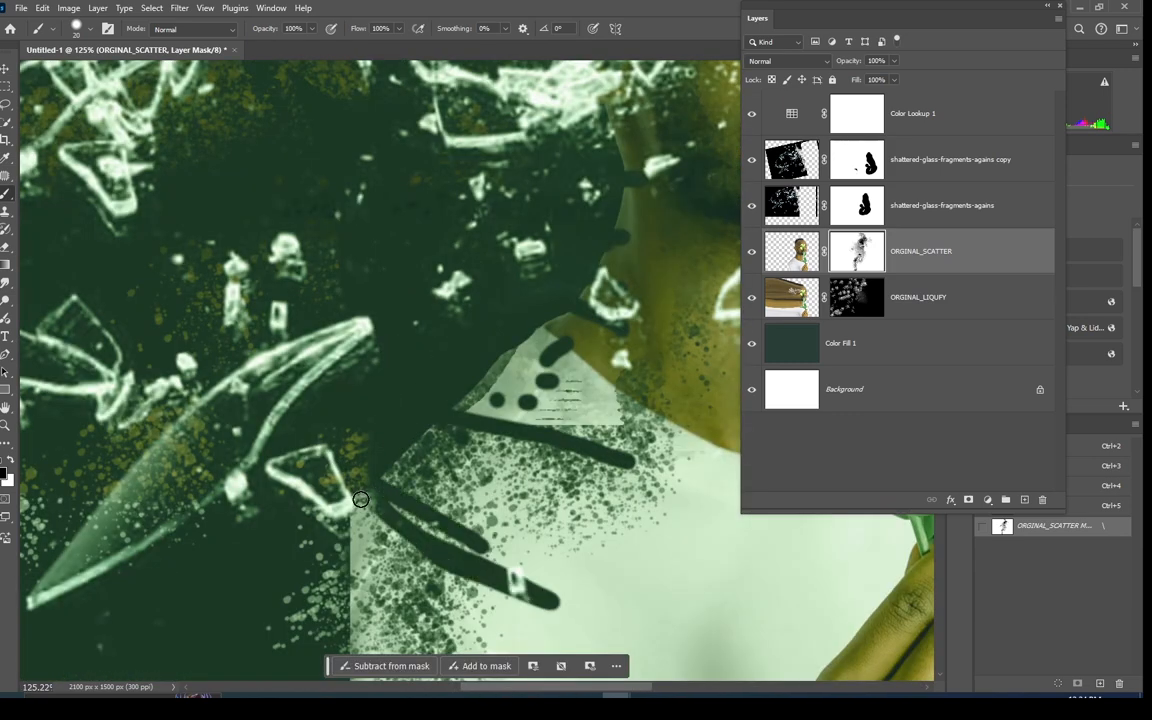
{"action": "left_click_drag", "start_coordinate": [361, 499], "coordinate": [484, 547]}
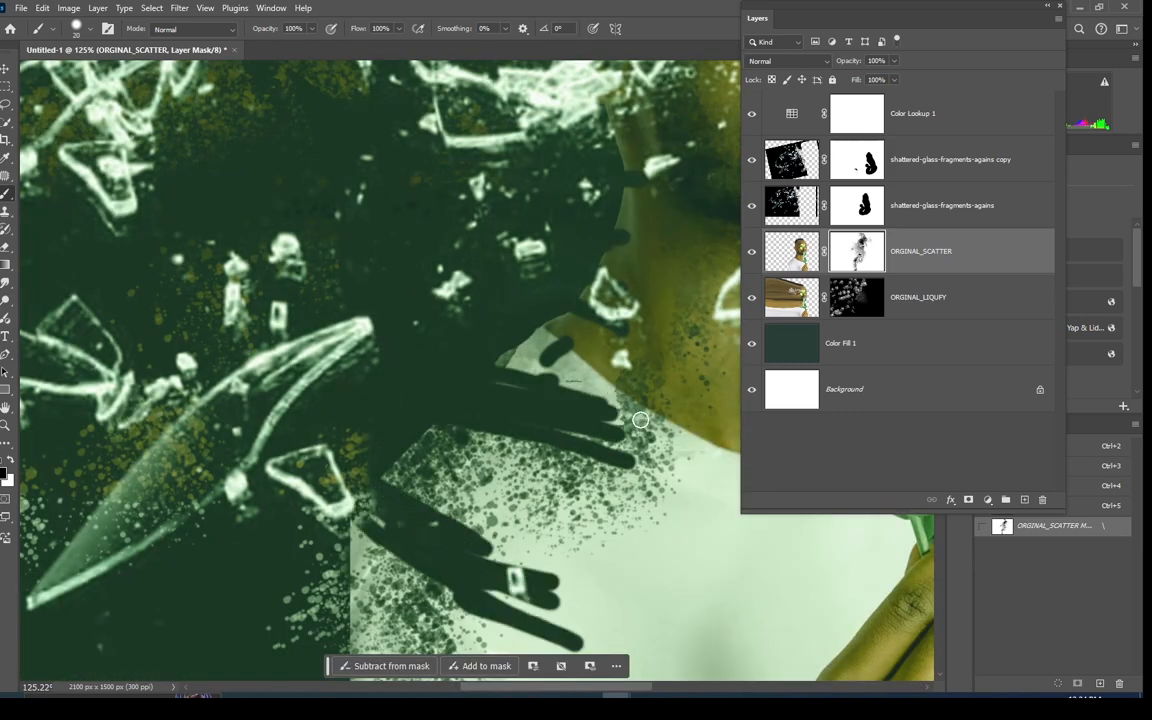
{"action": "mouse_move", "coordinate": [551, 423]}
{"action": "left_mouse_down"}
{"action": "mouse_move", "coordinate": [597, 451]}
{"action": "mouse_move", "coordinate": [650, 437]}
{"action": "mouse_move", "coordinate": [625, 460]}
{"action": "mouse_move", "coordinate": [393, 417]}
{"action": "left_mouse_up"}
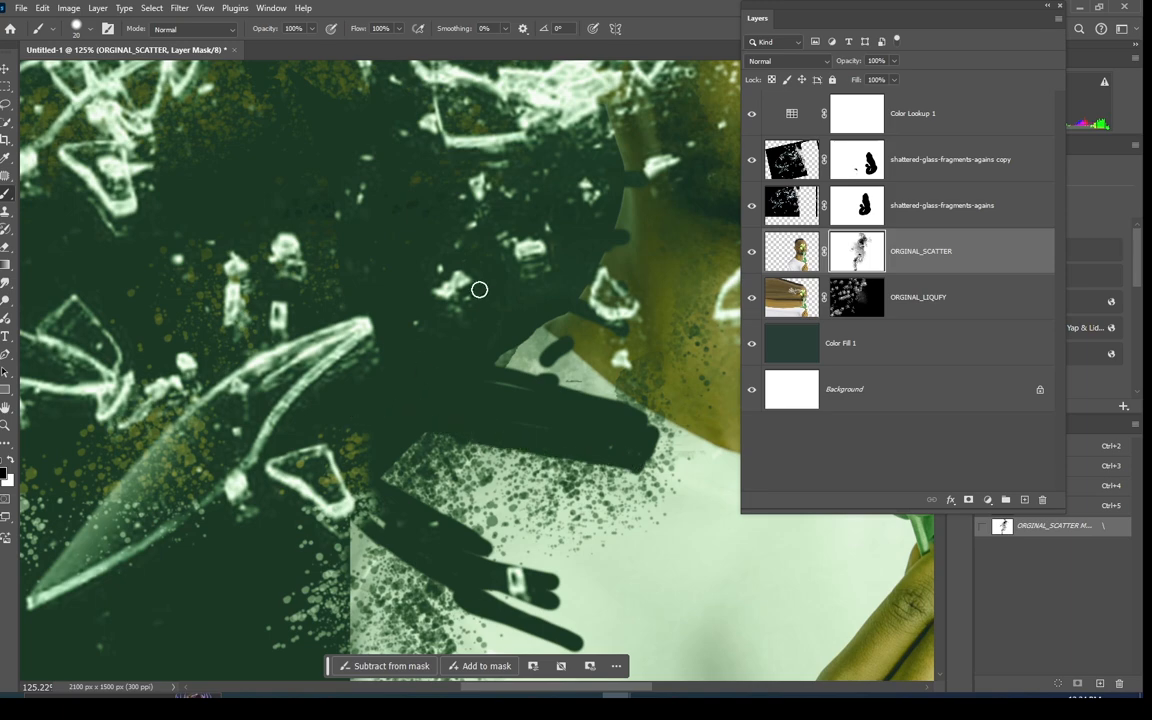